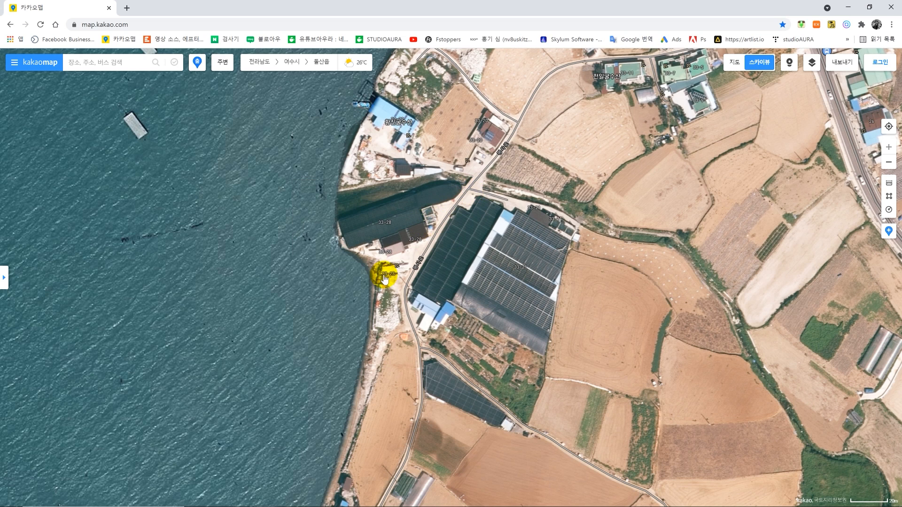
# - Open Road View on 평사로 beside the shoreline lot west of the greenhouses and survey the yard toward the sea
pyautogui.click(789, 64)
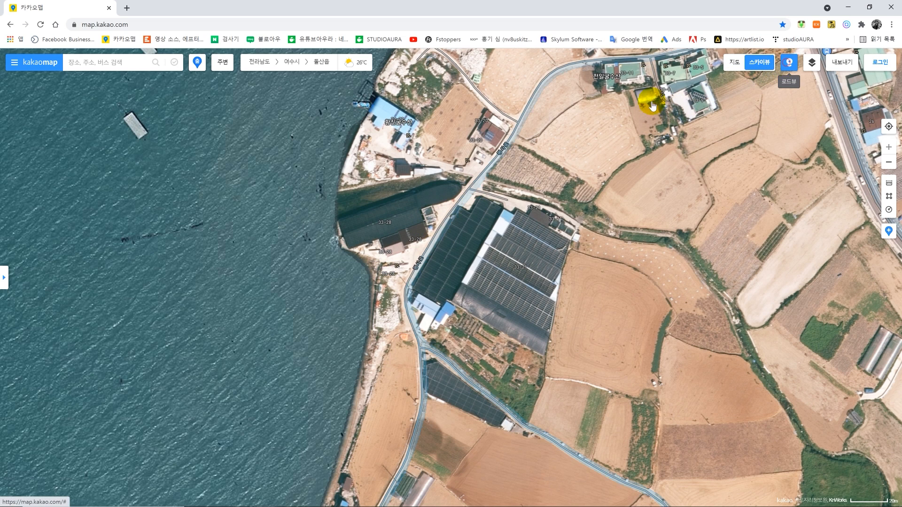
pyautogui.click(410, 289)
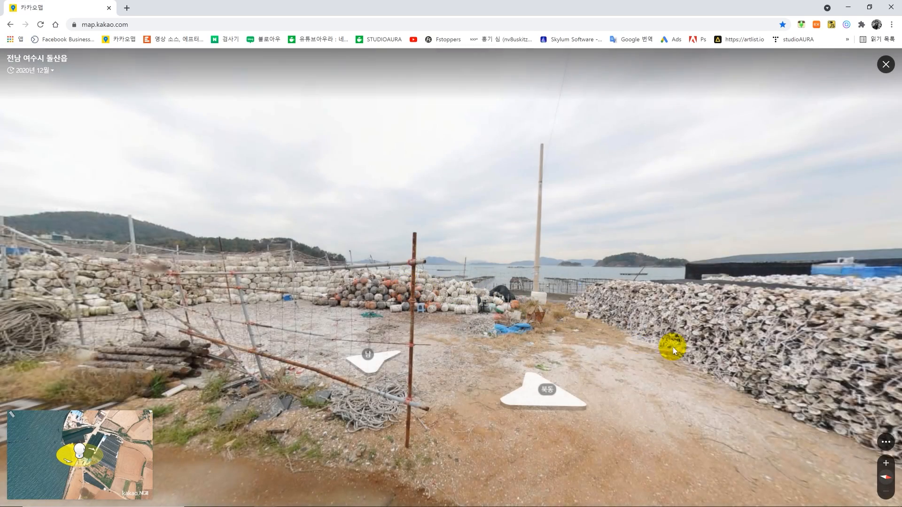
pyautogui.moveTo(670, 346); pyautogui.dragTo(439, 316)
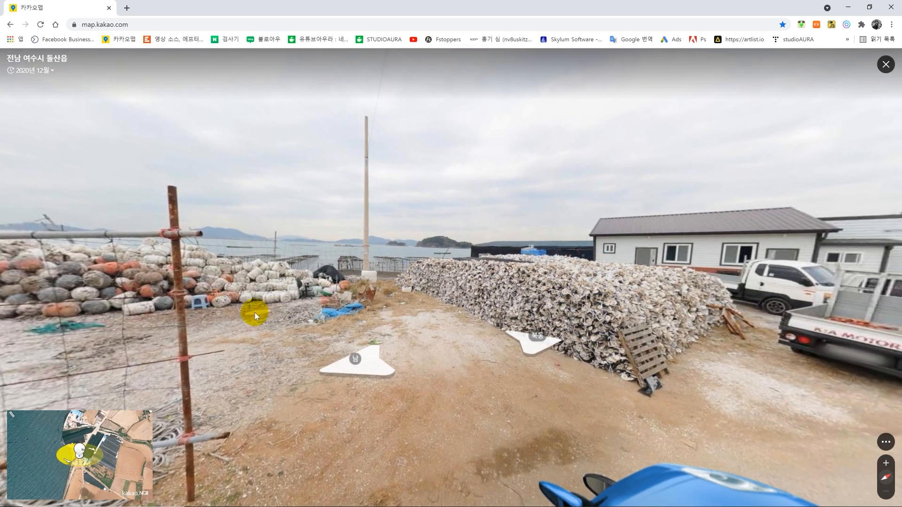
pyautogui.moveTo(255, 312); pyautogui.dragTo(491, 306)
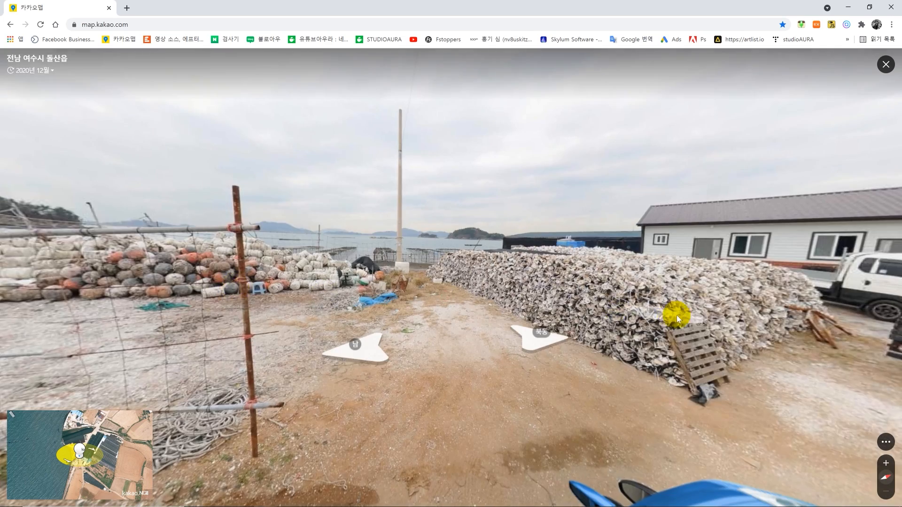
pyautogui.moveTo(677, 313); pyautogui.dragTo(399, 303)
# - Examine the surroundings of this Road View spot, including the road, parking space, shell stacks, buoy yard and shoreline
pyautogui.click(771, 316)
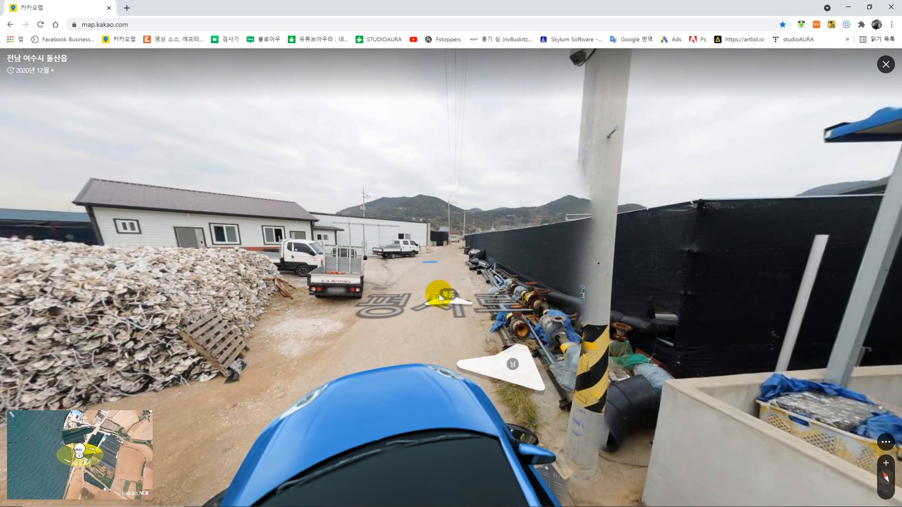
pyautogui.click(410, 297)
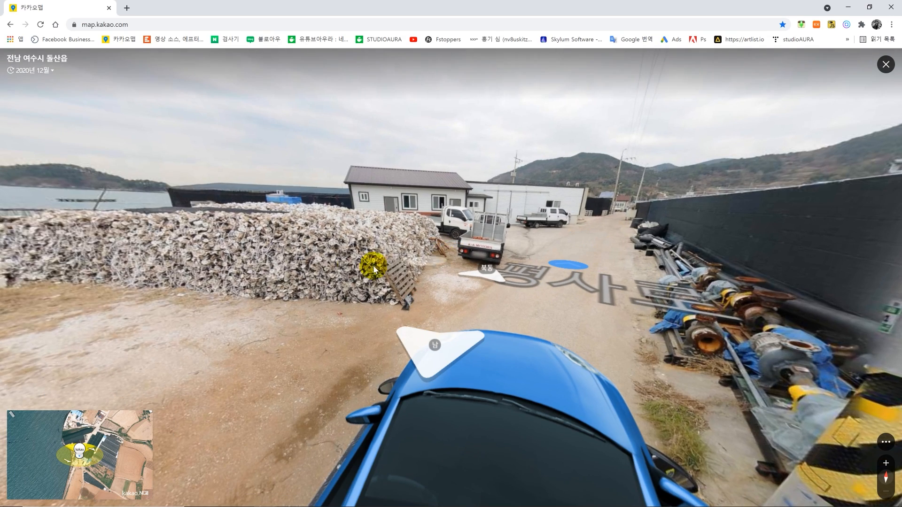
pyautogui.click(475, 233)
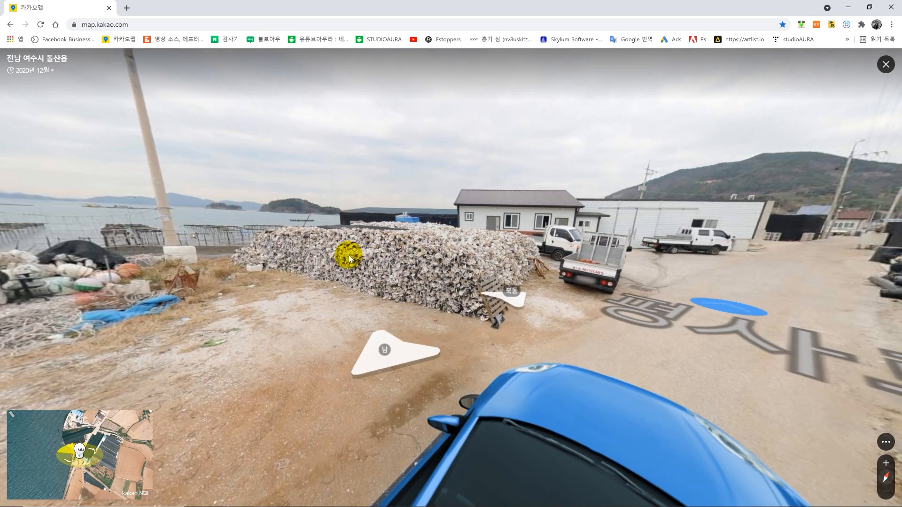
pyautogui.click(348, 255)
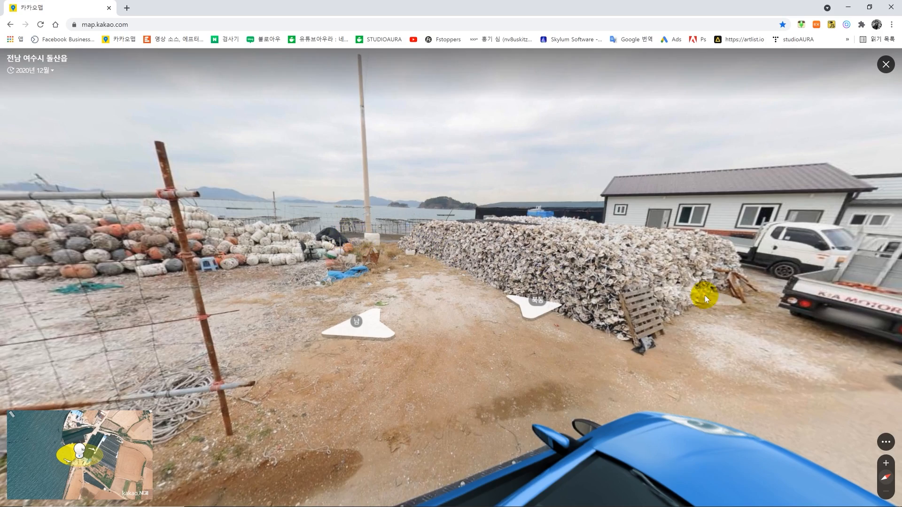
pyautogui.click(705, 299)
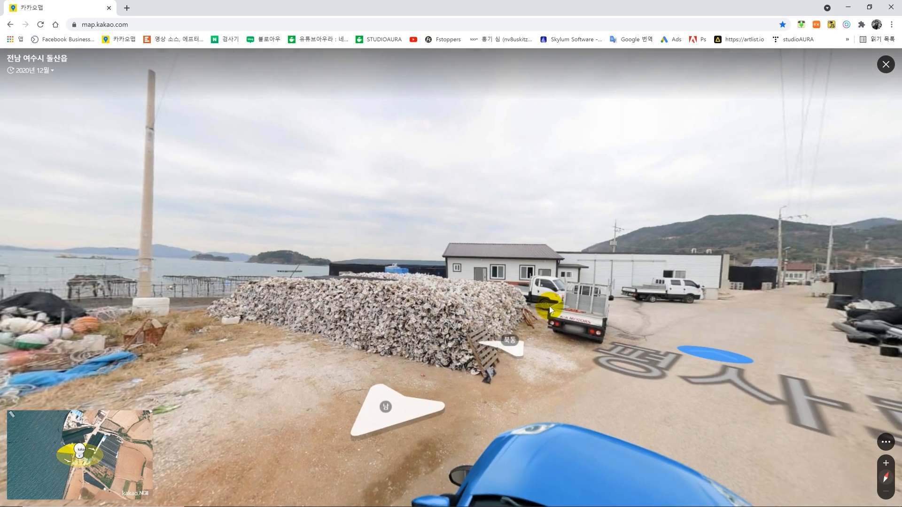
pyautogui.click(584, 306)
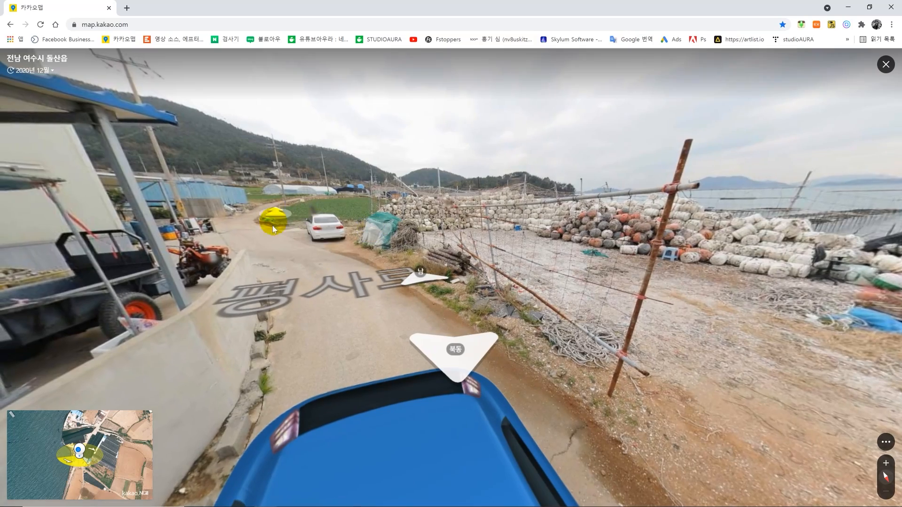
pyautogui.click(698, 266)
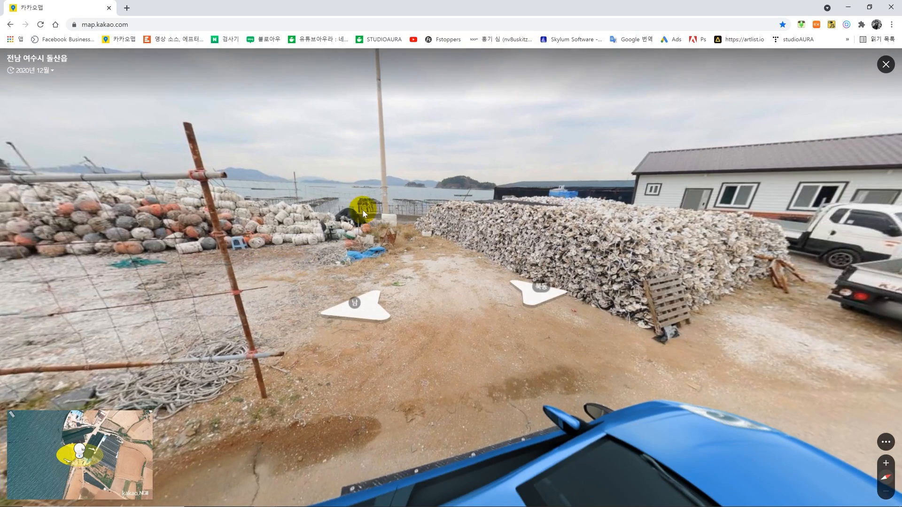
pyautogui.click(241, 200)
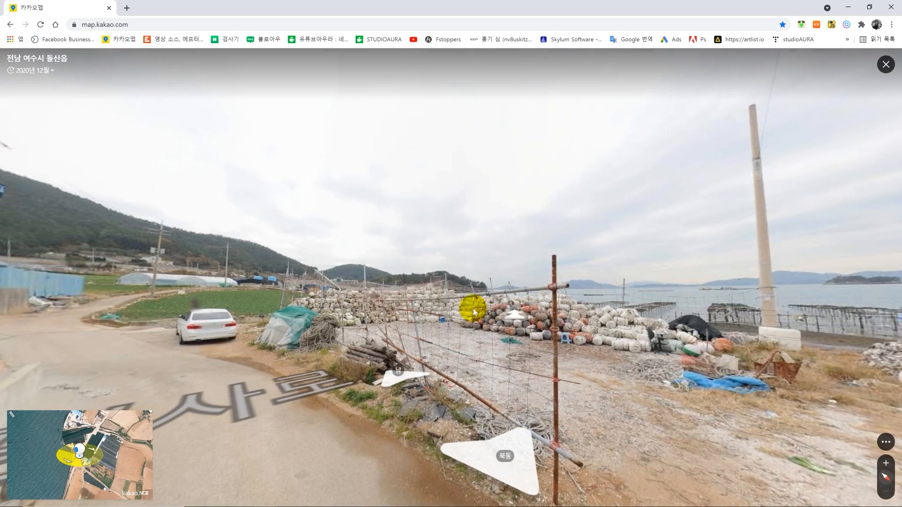
pyautogui.click(667, 307)
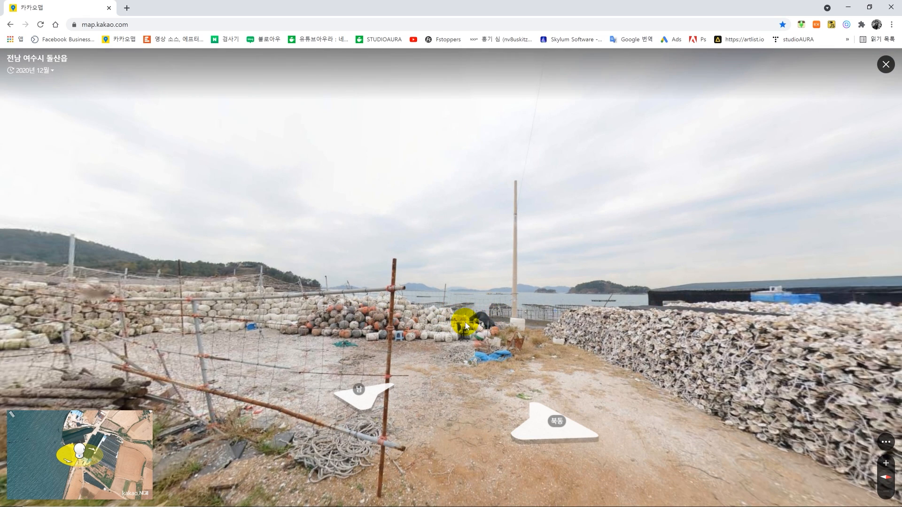
pyautogui.click(584, 332)
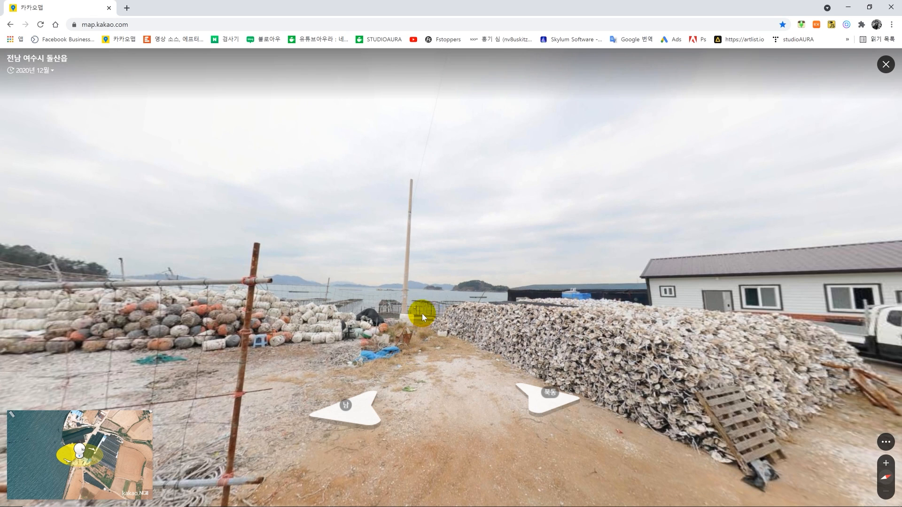
pyautogui.click(402, 311)
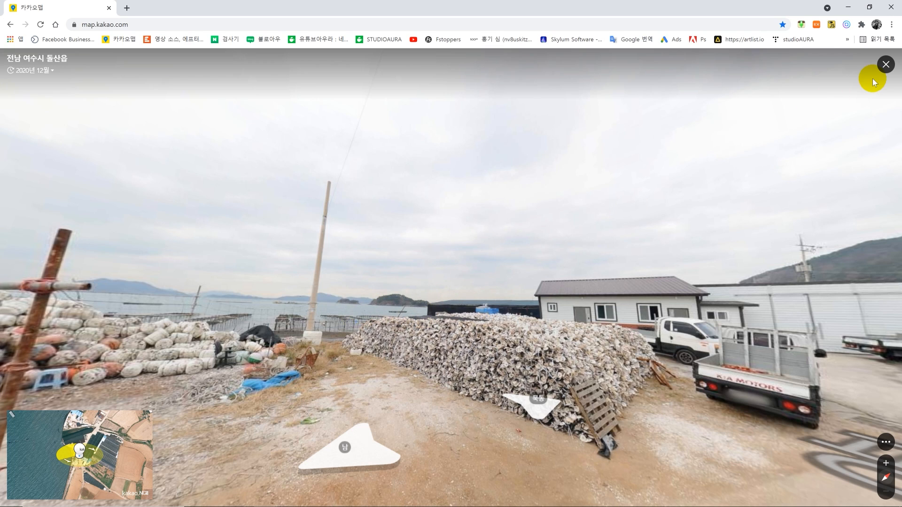
# - Leave Road View, follow the coastline north to 해질녘펜션 and check the pension's place information
pyautogui.click(886, 65)
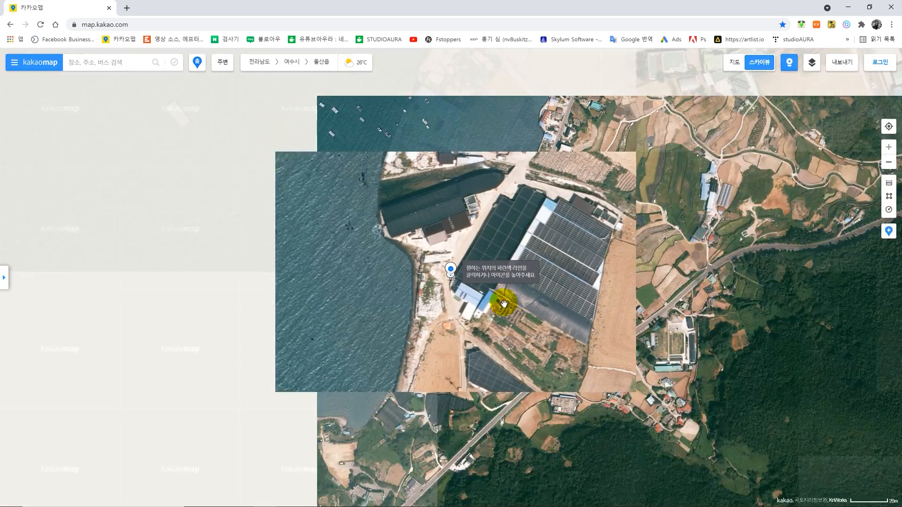
pyautogui.scroll(-3, 462, 281)
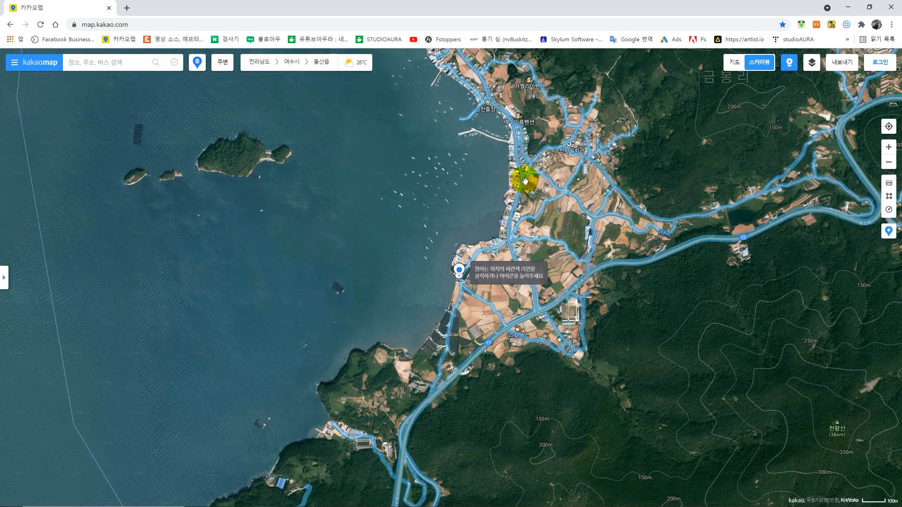
pyautogui.moveTo(524, 174); pyautogui.dragTo(523, 212)
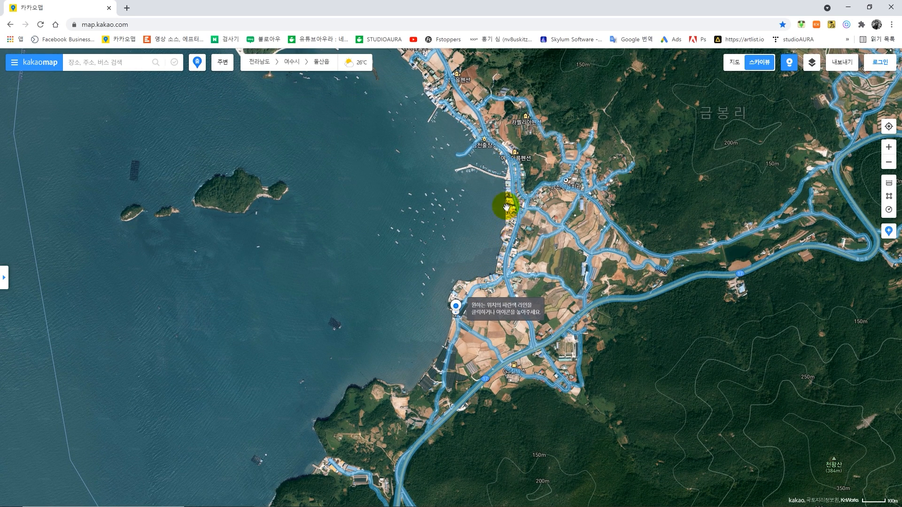
pyautogui.moveTo(514, 174); pyautogui.dragTo(527, 258)
pyautogui.moveTo(475, 154); pyautogui.dragTo(496, 267)
pyautogui.moveTo(447, 115); pyautogui.dragTo(452, 271)
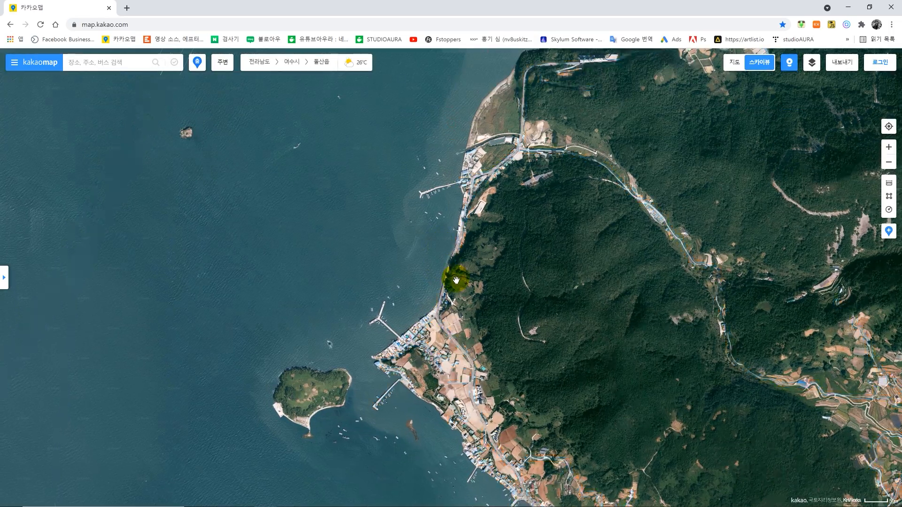
pyautogui.scroll(4, 454, 278)
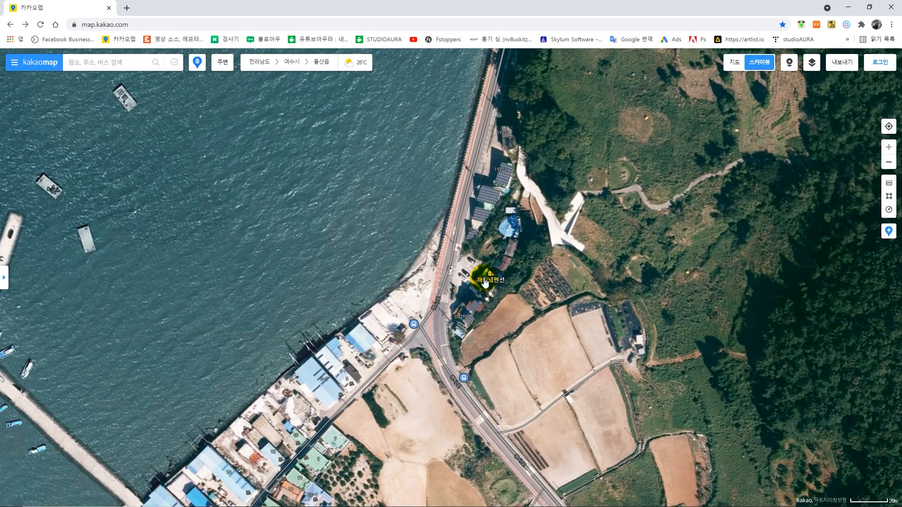
pyautogui.click(485, 281)
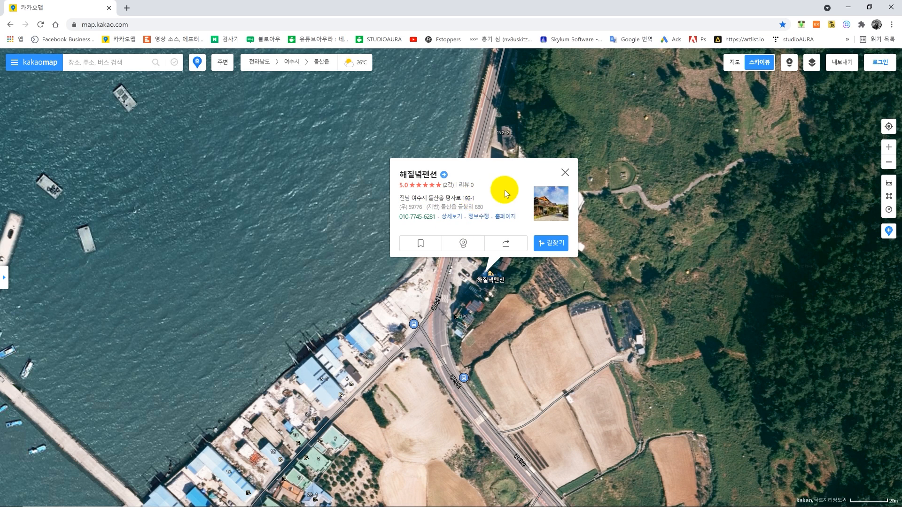
pyautogui.click(565, 175)
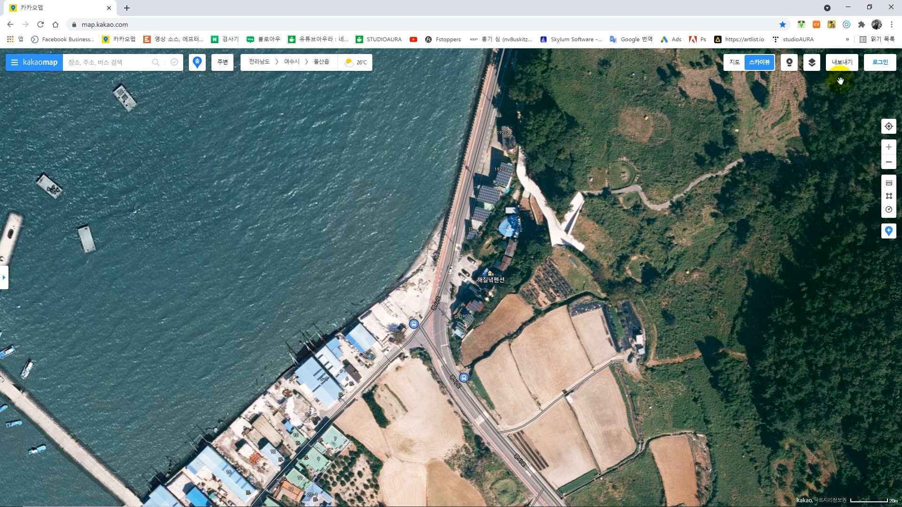
# - Open Road View at the junction beside 해질녘펜션 and survey the open clearing along the shore
pyautogui.click(789, 66)
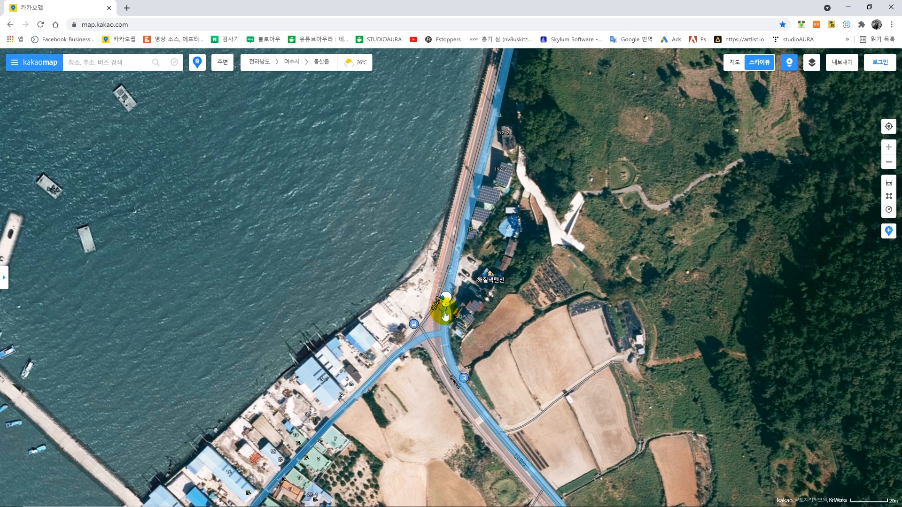
pyautogui.click(444, 301)
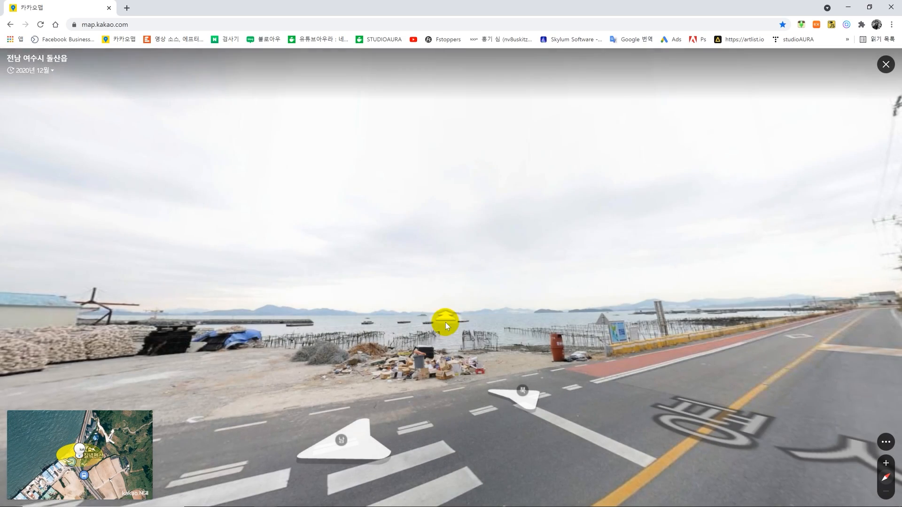
pyautogui.moveTo(445, 322); pyautogui.dragTo(559, 303)
pyautogui.moveTo(272, 329); pyautogui.dragTo(374, 319)
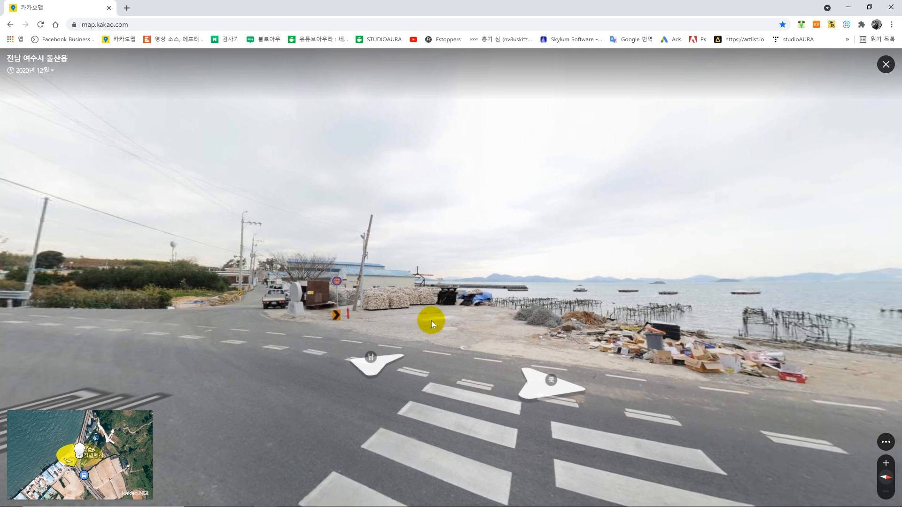
pyautogui.click(557, 333)
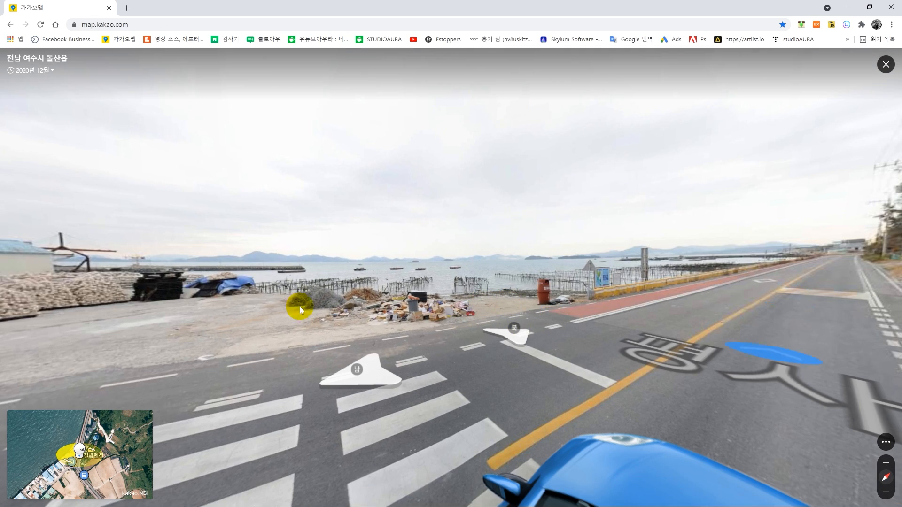
# - Advance north in Road View to the roadside notice boards and examine the beach and sea behind them
pyautogui.moveTo(672, 302); pyautogui.dragTo(548, 320)
pyautogui.click(538, 323)
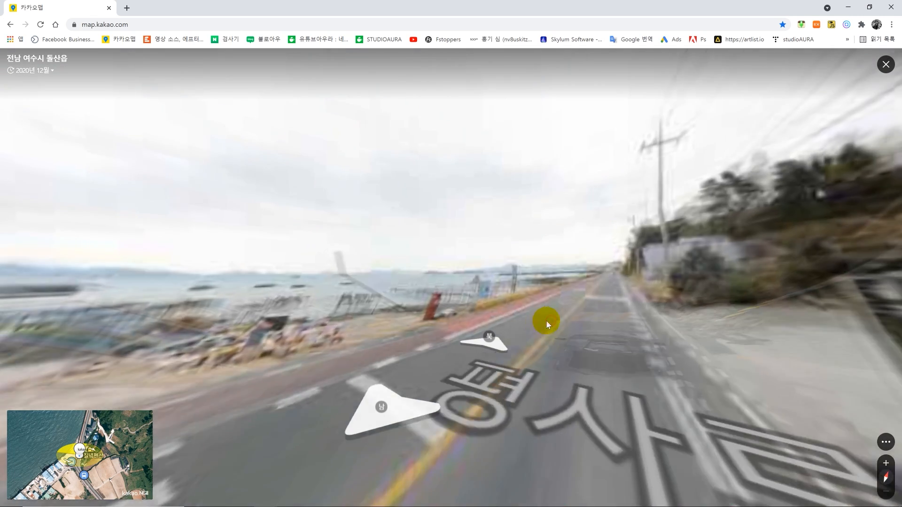
pyautogui.moveTo(332, 316); pyautogui.dragTo(446, 339)
pyautogui.scroll(3, 442, 331)
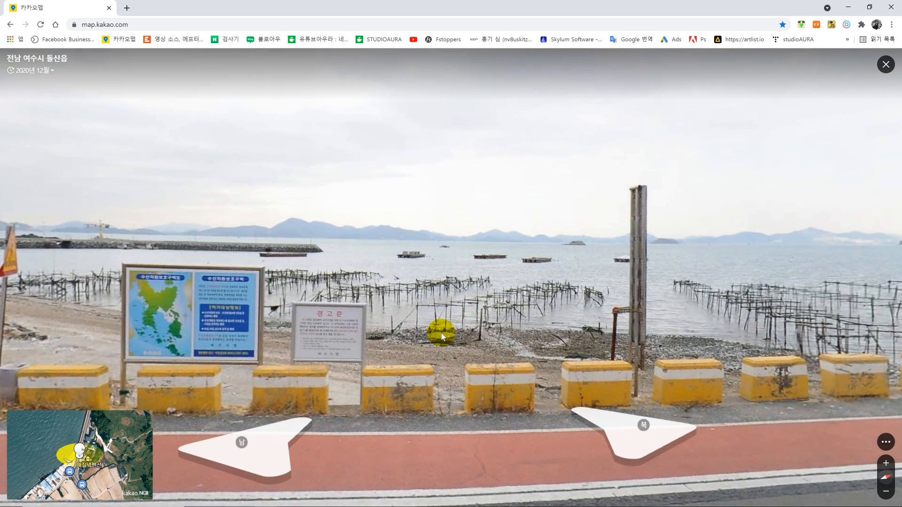
pyautogui.click(330, 296)
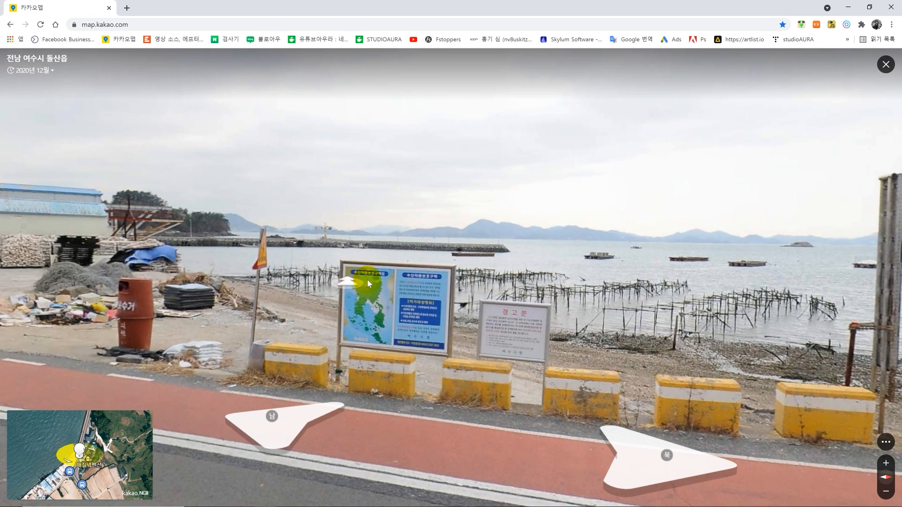
pyautogui.moveTo(623, 316); pyautogui.dragTo(385, 299)
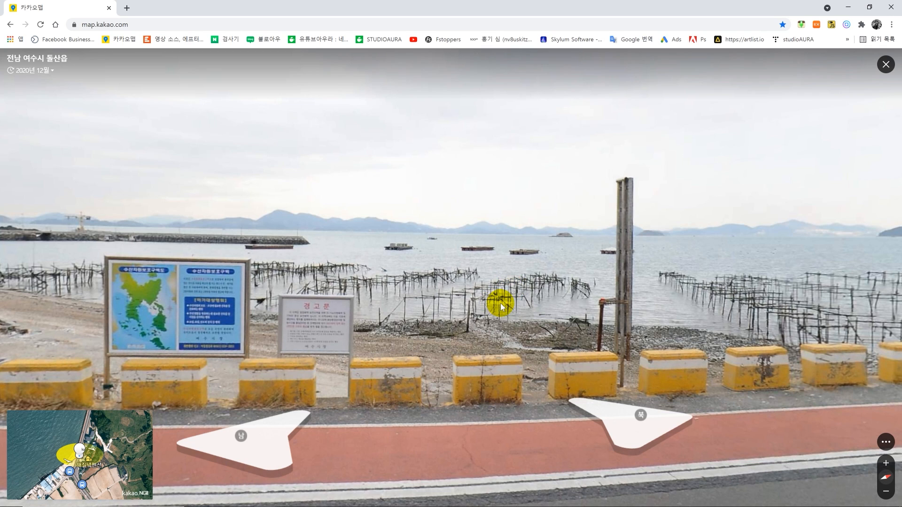
# - Continue north along the coastal road in Road View and examine the rows of stakes in the water beyond the yellow barriers
pyautogui.moveTo(500, 303); pyautogui.dragTo(304, 297)
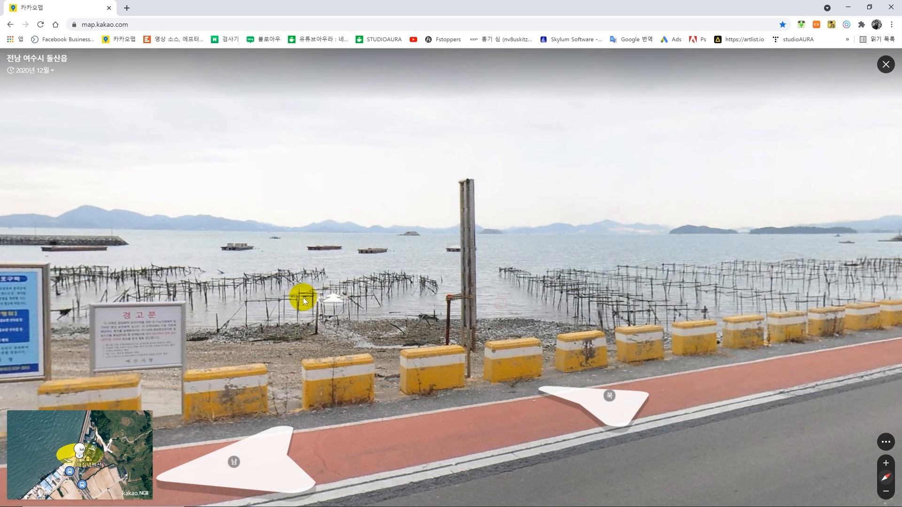
pyautogui.click(465, 312)
pyautogui.moveTo(577, 393); pyautogui.dragTo(329, 357)
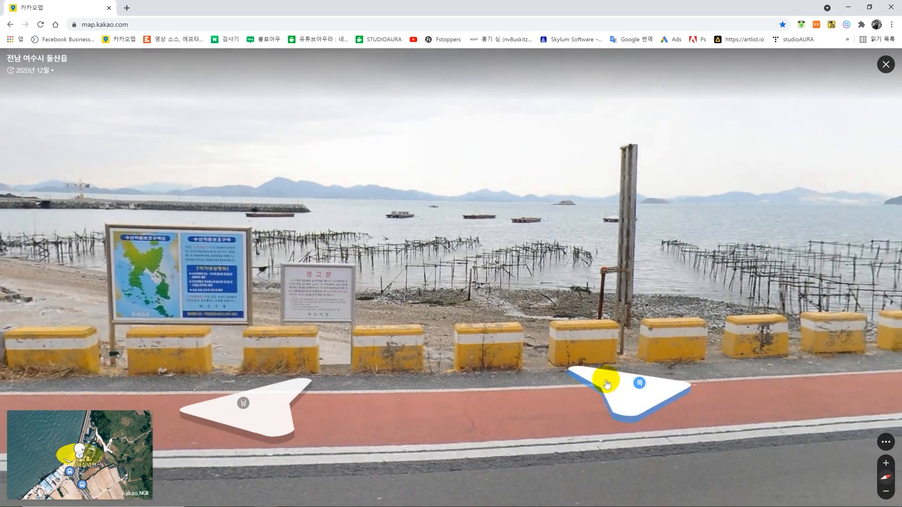
pyautogui.moveTo(643, 369); pyautogui.dragTo(479, 367)
pyautogui.moveTo(611, 324); pyautogui.dragTo(480, 352)
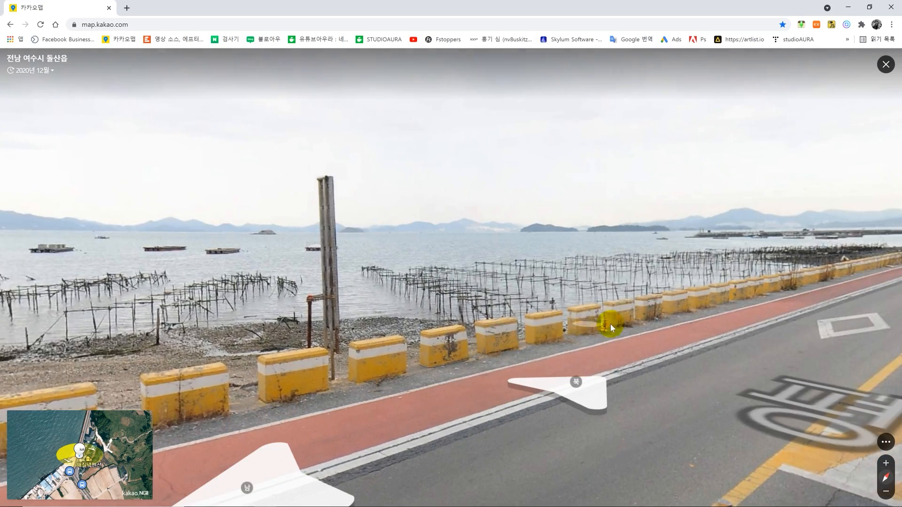
pyautogui.click(573, 324)
pyautogui.click(675, 295)
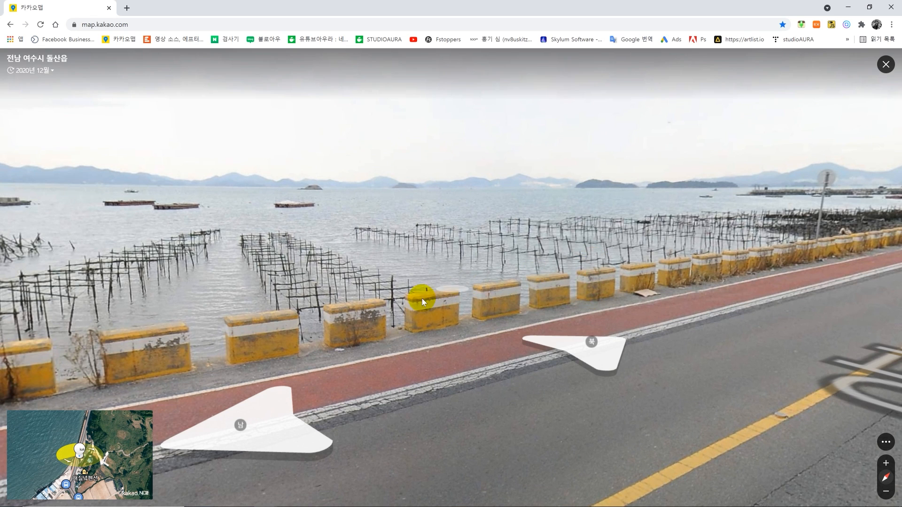
pyautogui.click(413, 290)
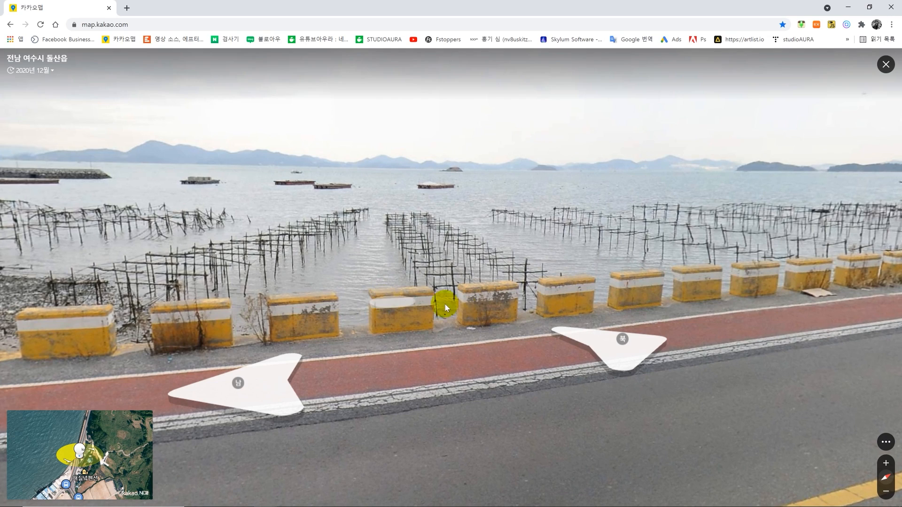
# - Look around the current Road View spot, from the solar panels beside the road back to the rows of stakes offshore
pyautogui.moveTo(445, 304); pyautogui.dragTo(193, 289)
pyautogui.moveTo(724, 306); pyautogui.dragTo(541, 428)
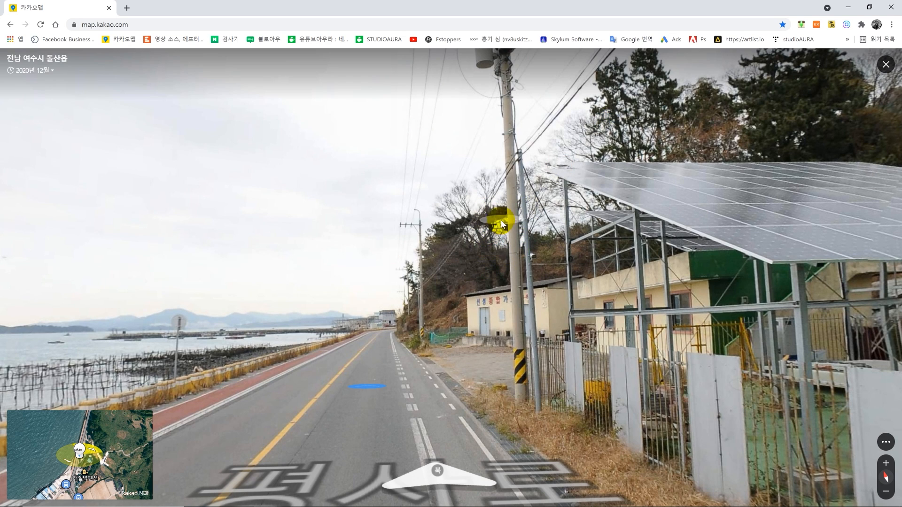
pyautogui.moveTo(301, 296); pyautogui.dragTo(691, 348)
pyautogui.moveTo(465, 375); pyautogui.dragTo(648, 370)
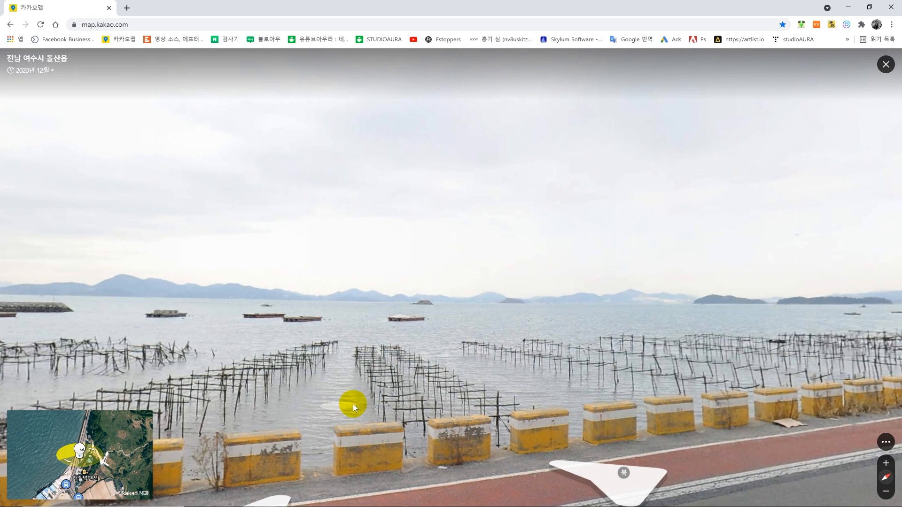
pyautogui.moveTo(447, 402); pyautogui.dragTo(469, 318)
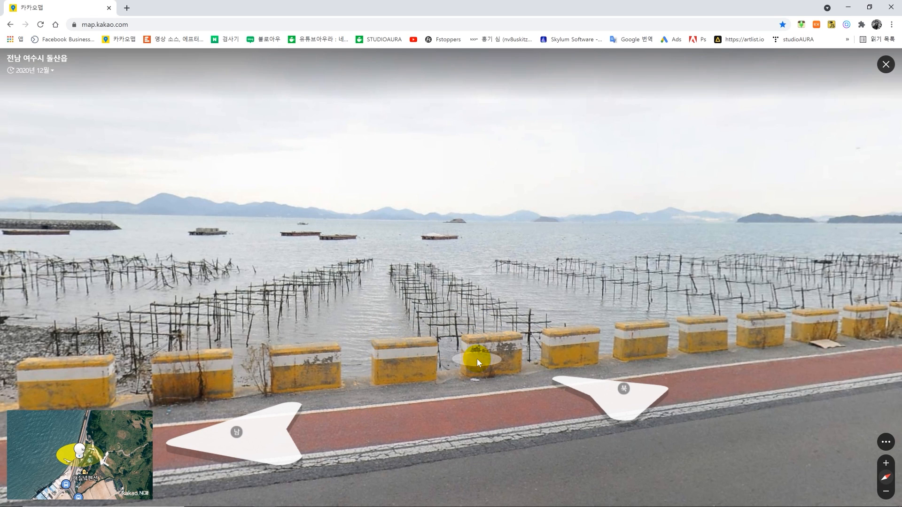
pyautogui.moveTo(515, 317); pyautogui.dragTo(501, 301)
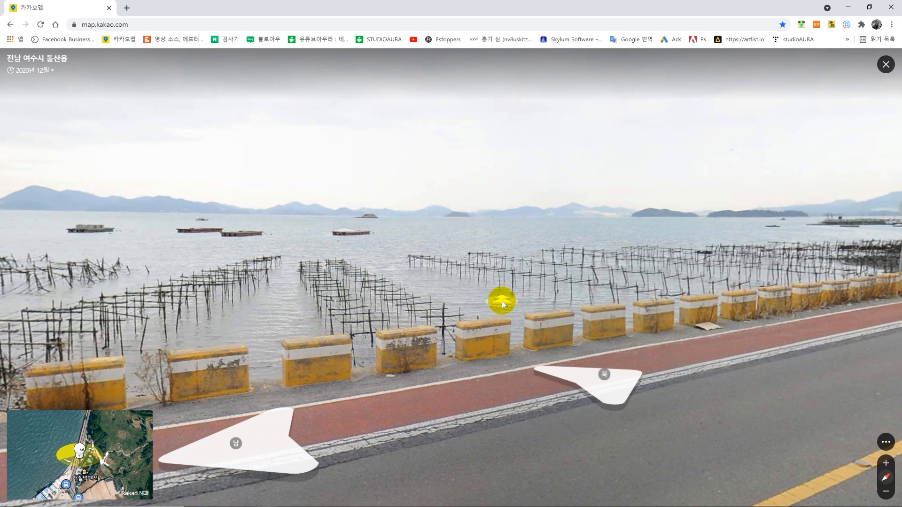
# - Advance north along the coastal road in Road View and examine the stakes where they meet the pebble shore
pyautogui.click(352, 310)
pyautogui.click(614, 329)
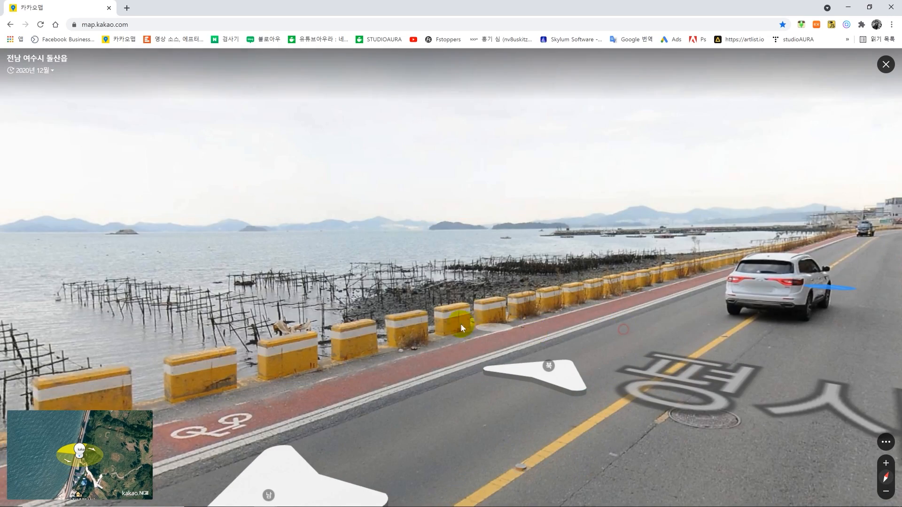
pyautogui.click(348, 311)
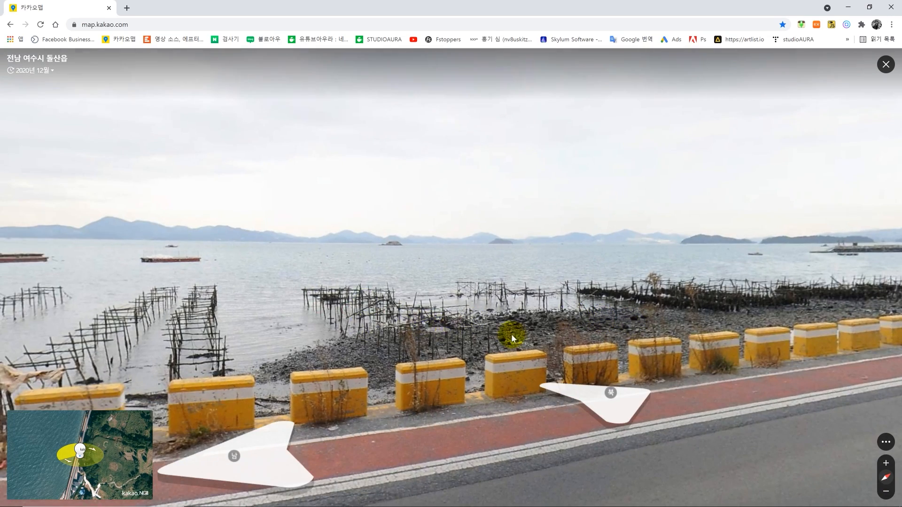
pyautogui.moveTo(447, 332); pyautogui.dragTo(703, 311)
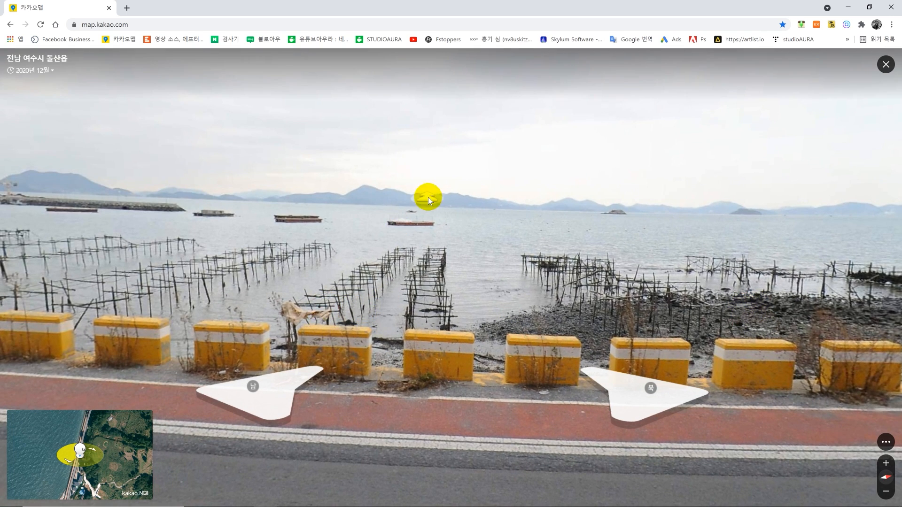
pyautogui.click(620, 273)
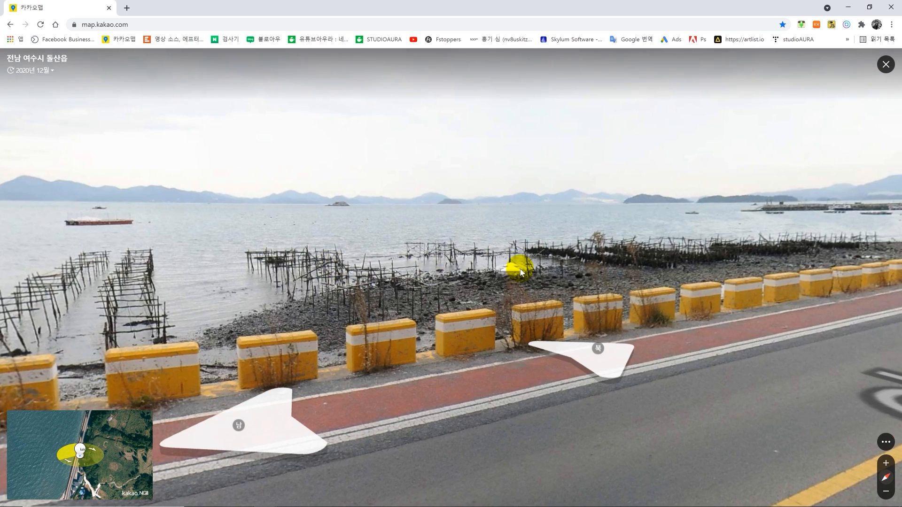
pyautogui.click(680, 307)
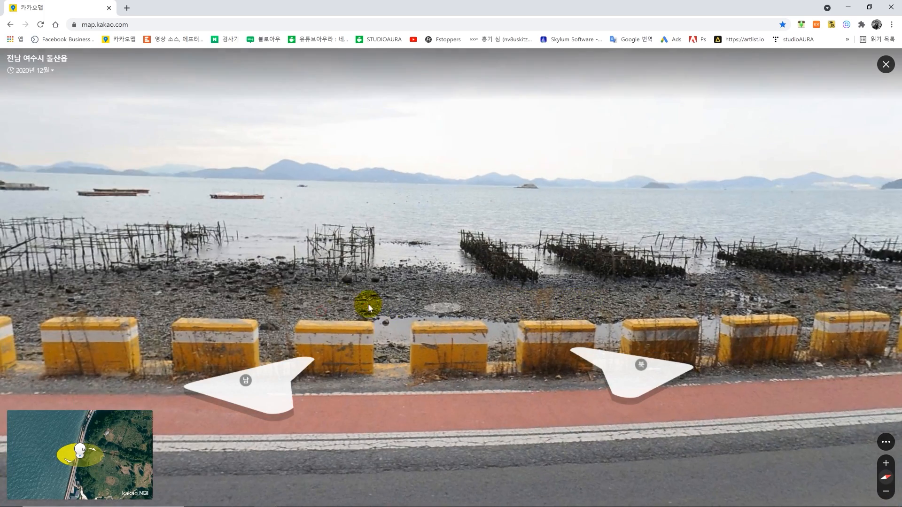
# - Continue north in Road View past the dark racks on the pebble beach and survey the road and shoreline ahead
pyautogui.moveTo(839, 365); pyautogui.dragTo(399, 339)
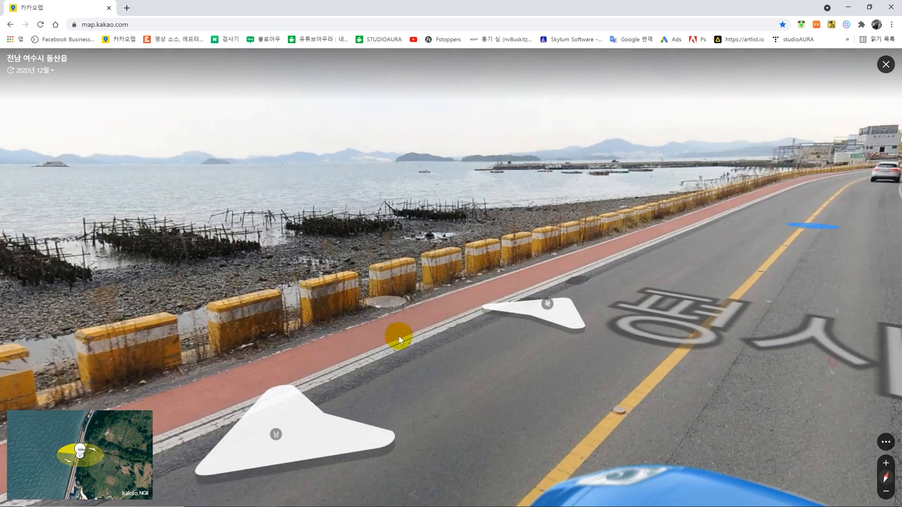
pyautogui.click(666, 267)
pyautogui.moveTo(285, 286); pyautogui.dragTo(560, 259)
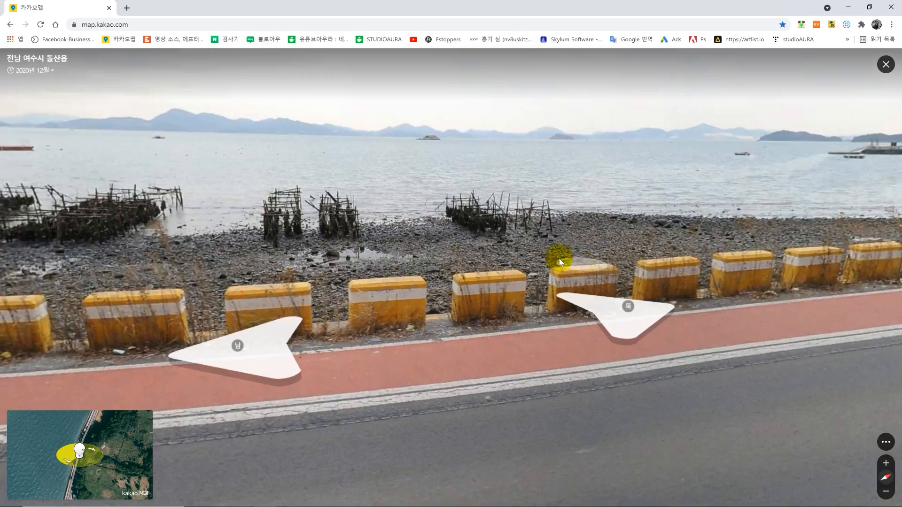
pyautogui.moveTo(721, 268); pyautogui.dragTo(578, 252)
pyautogui.click(590, 235)
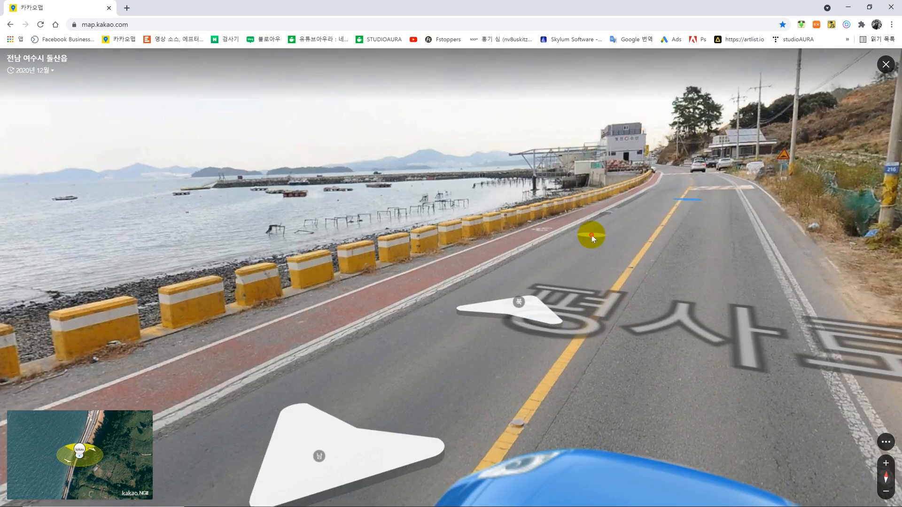
# - Move closer to the striped road crossing in Road View and examine the line of wooden frames standing in the water
pyautogui.click(354, 261)
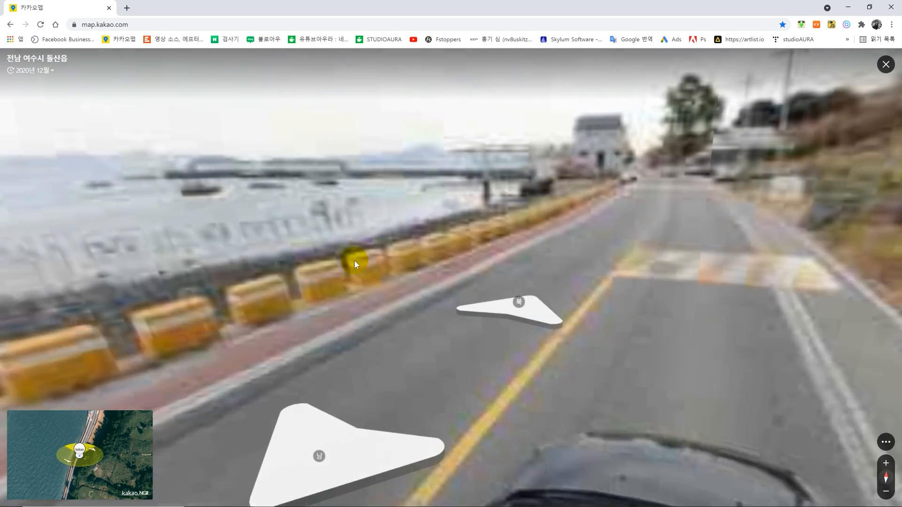
pyautogui.moveTo(227, 256); pyautogui.dragTo(585, 276)
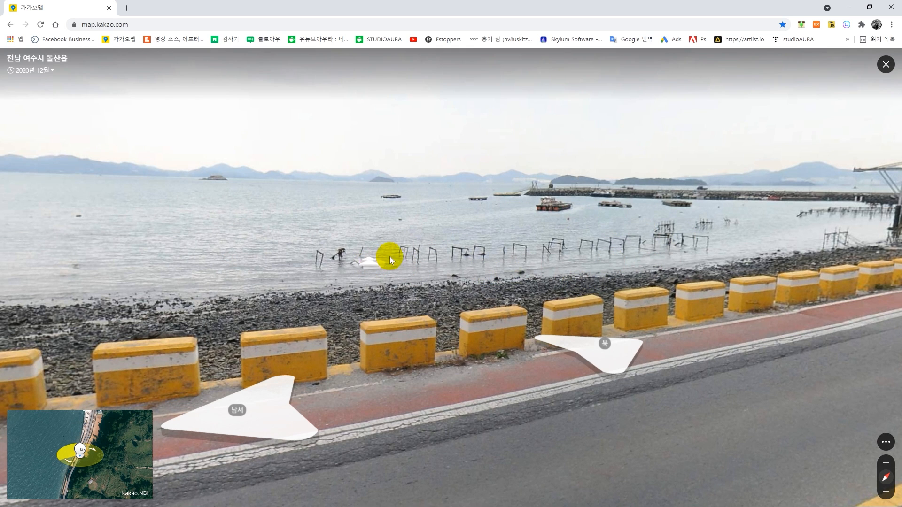
pyautogui.moveTo(659, 259); pyautogui.dragTo(436, 259)
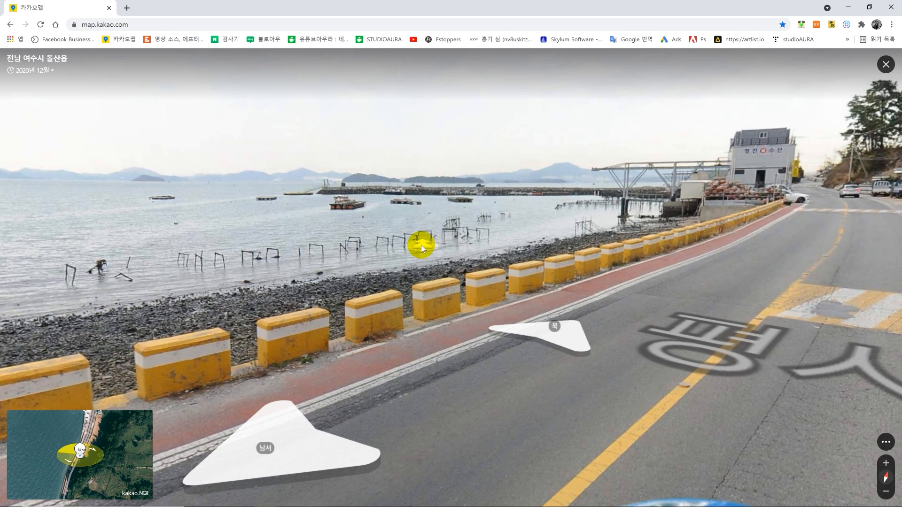
pyautogui.moveTo(131, 277); pyautogui.dragTo(292, 272)
pyautogui.moveTo(505, 253); pyautogui.dragTo(344, 280)
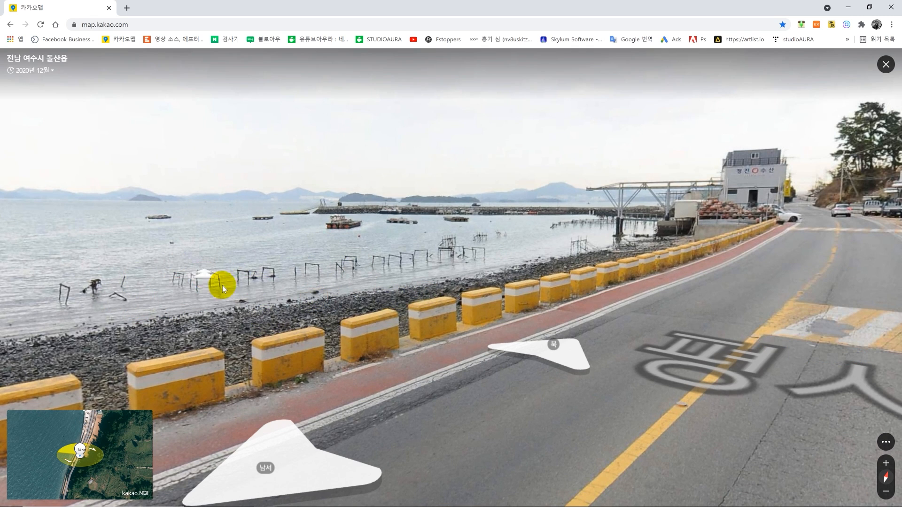
# - Advance toward the 정진 수산 building in Road View and survey the frames, breakwater and shoreline in both directions
pyautogui.click(512, 264)
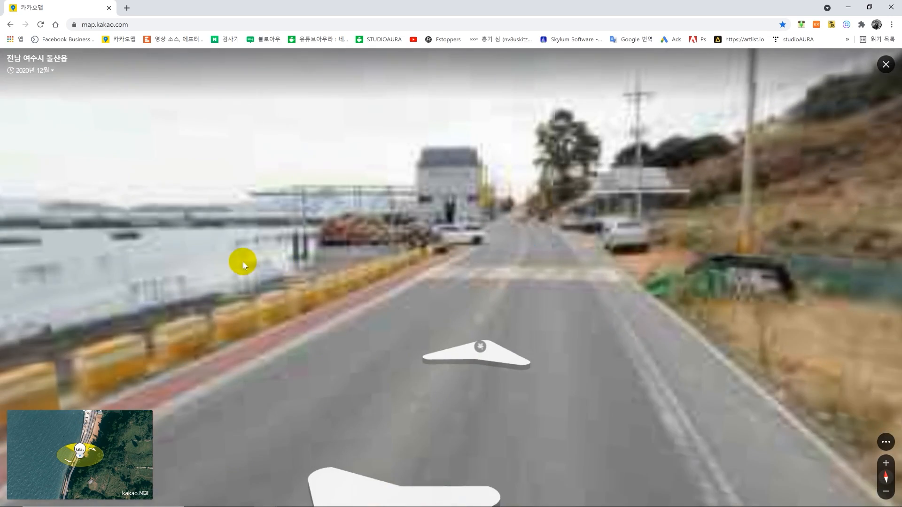
pyautogui.moveTo(243, 262); pyautogui.dragTo(361, 261)
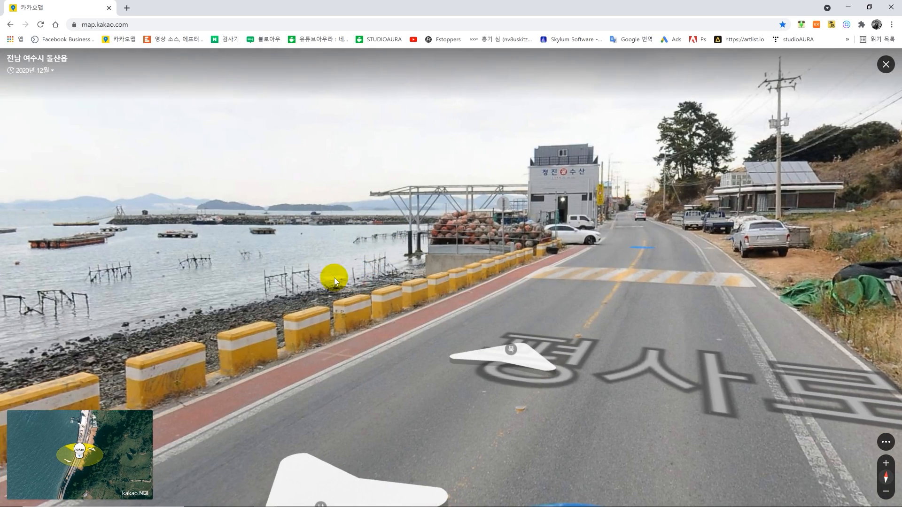
pyautogui.moveTo(179, 261); pyautogui.dragTo(388, 243)
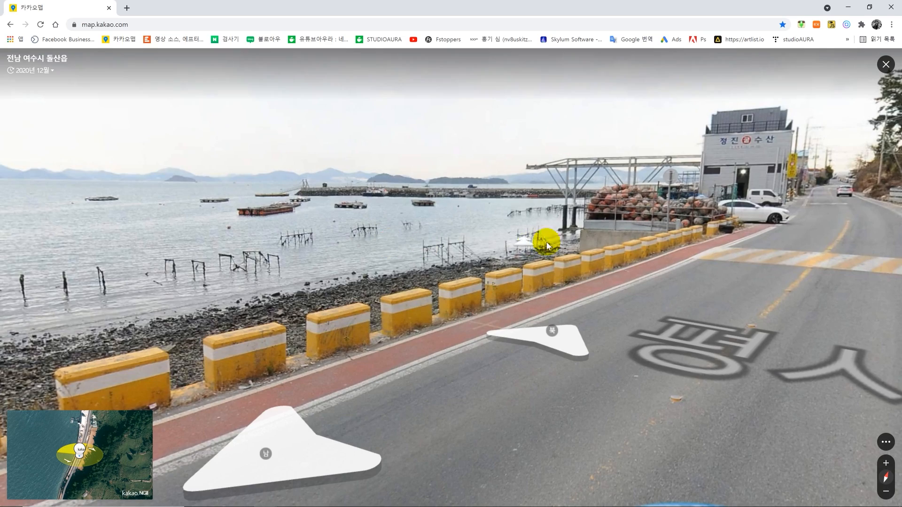
pyautogui.moveTo(546, 241); pyautogui.dragTo(409, 245)
pyautogui.moveTo(350, 265); pyautogui.dragTo(402, 249)
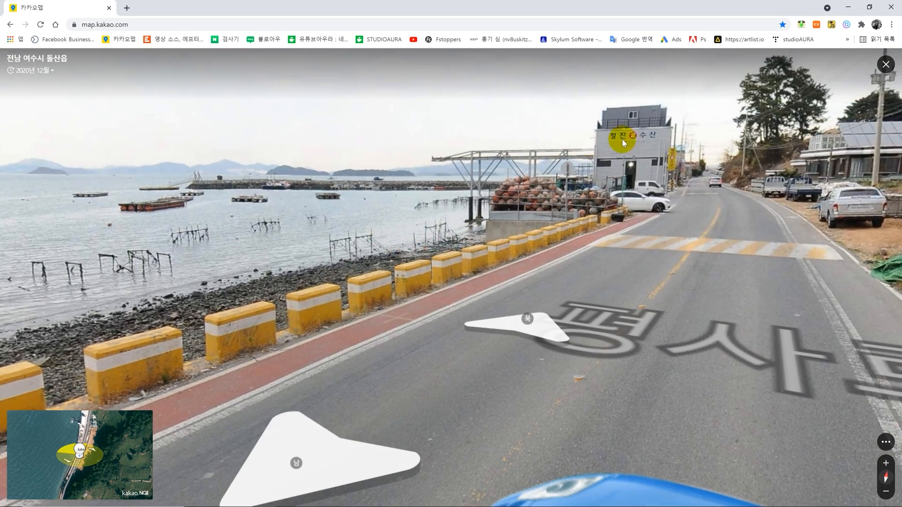
pyautogui.moveTo(279, 254); pyautogui.dragTo(614, 222)
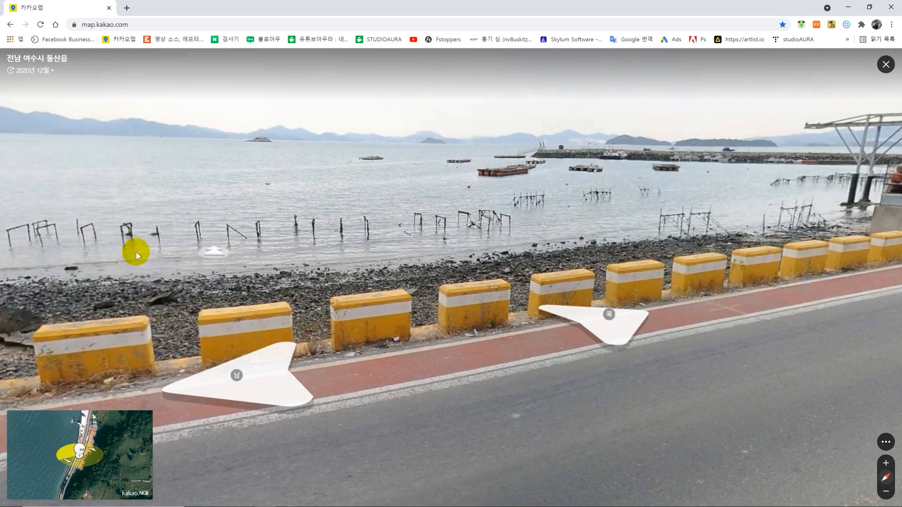
pyautogui.moveTo(136, 251); pyautogui.dragTo(470, 228)
pyautogui.moveTo(163, 225); pyautogui.dragTo(439, 319)
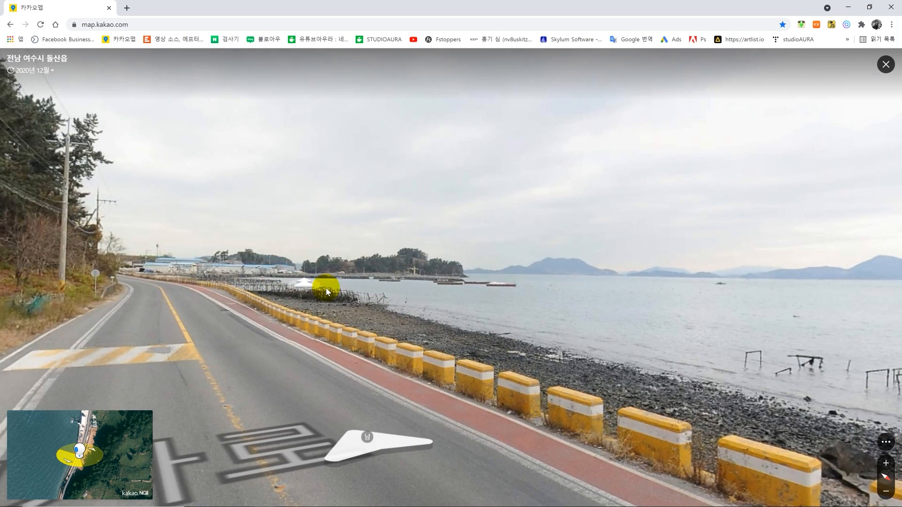
# - Leave Road View and follow the coastline northeast in satellite view to inspect the shore structures below 모장방파제
pyautogui.click(885, 66)
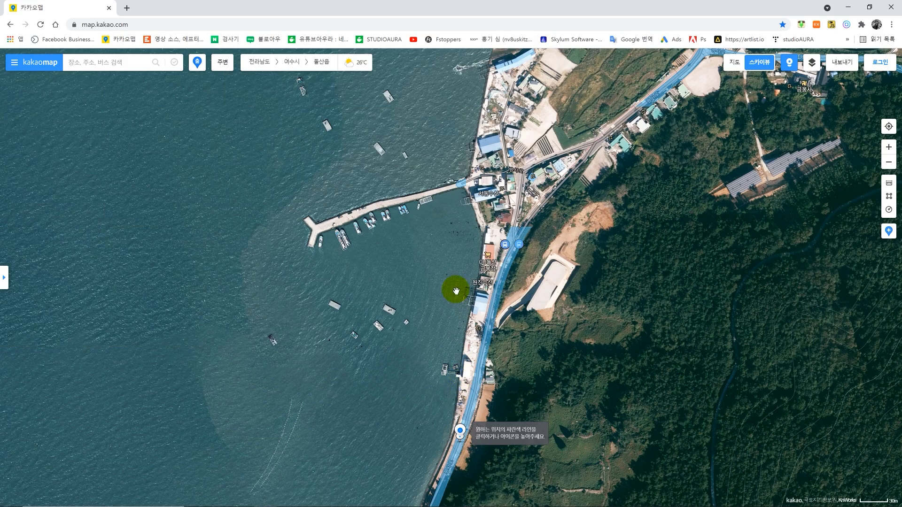
pyautogui.scroll(-1, 488, 320)
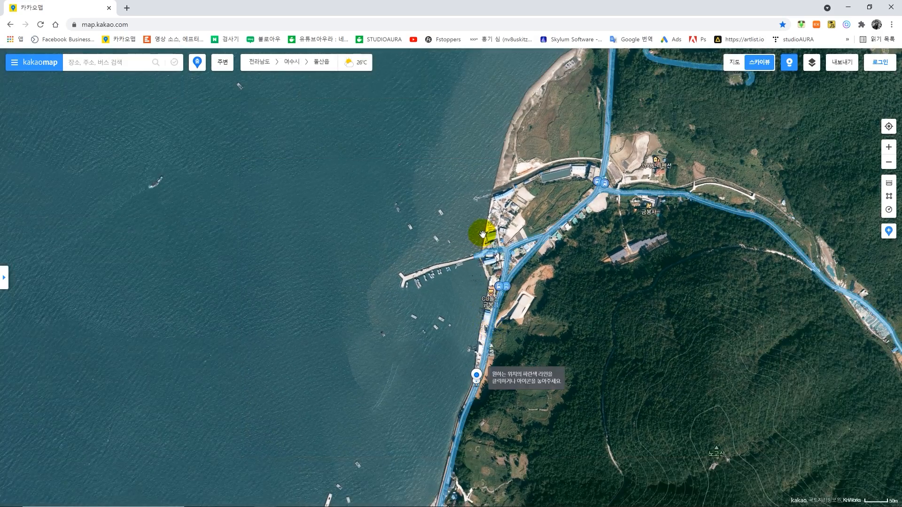
pyautogui.moveTo(504, 189); pyautogui.dragTo(441, 330)
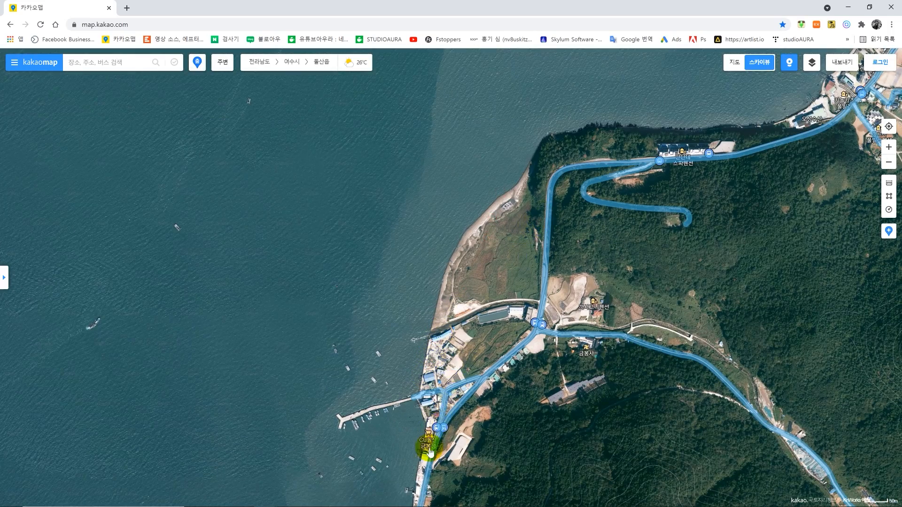
pyautogui.moveTo(554, 256); pyautogui.dragTo(383, 423)
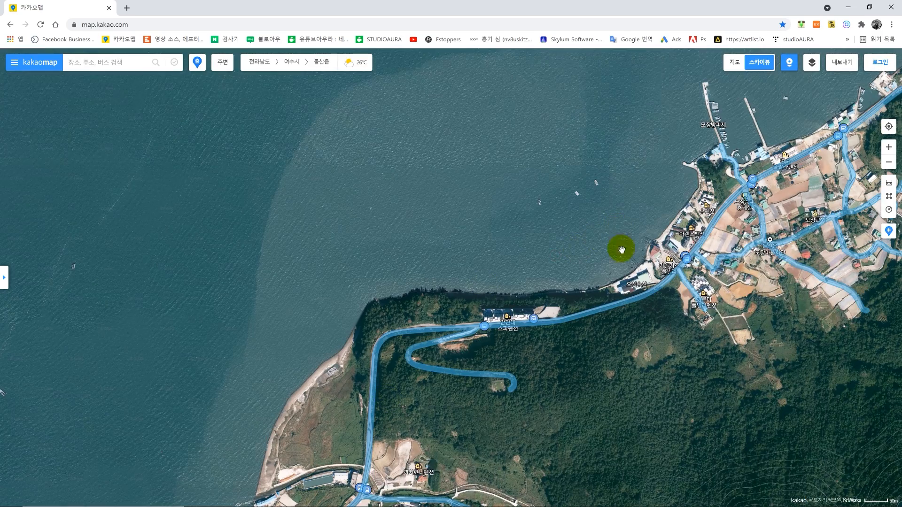
pyautogui.scroll(1, 572, 317)
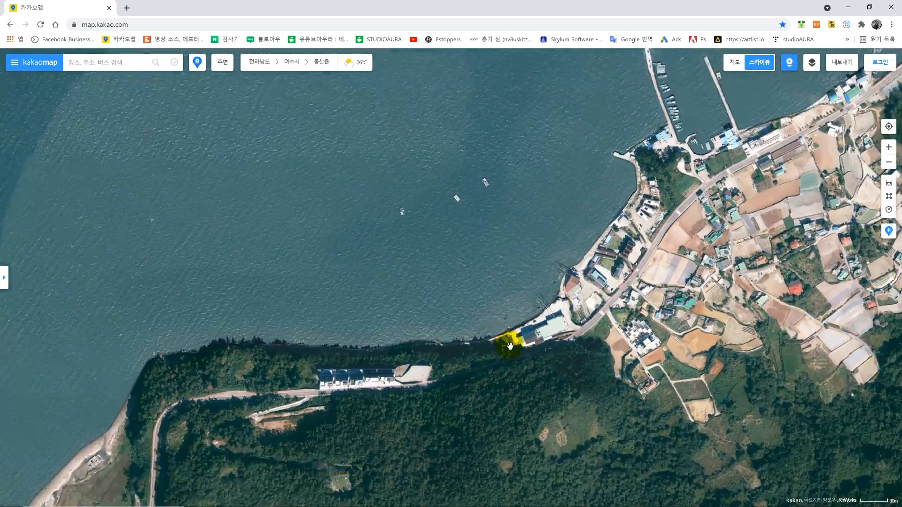
pyautogui.scroll(1, 550, 297)
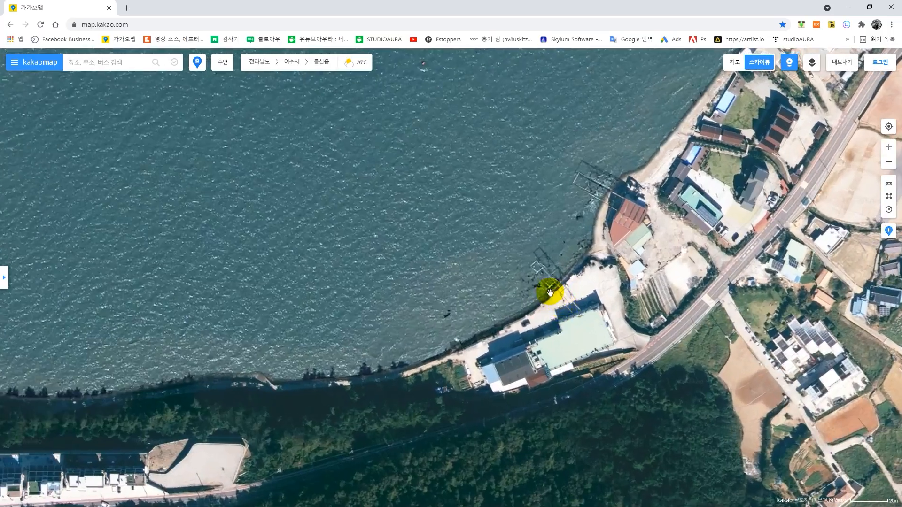
pyautogui.moveTo(618, 228); pyautogui.dragTo(516, 287)
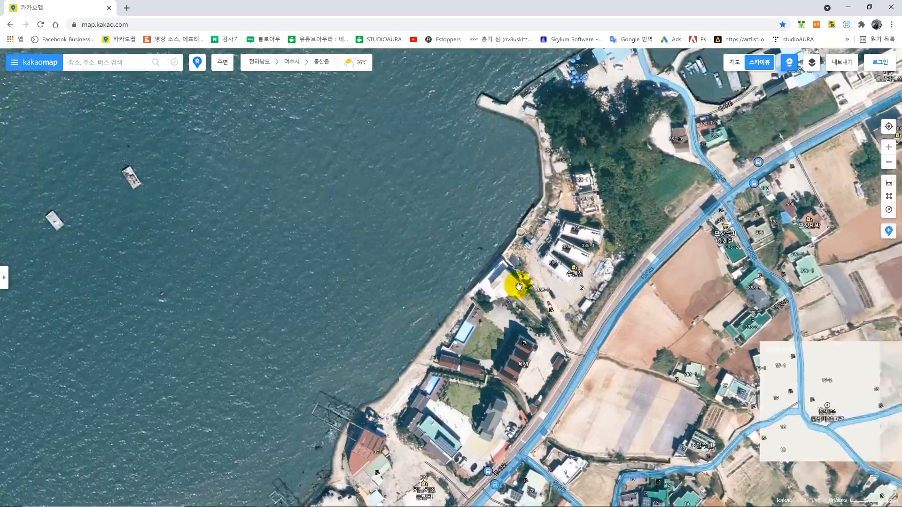
# - Survey the wider Dolsan coastline in satellite view, from 모장방파제 northeast past 경도 toward 천마산
pyautogui.scroll(-1, 516, 287)
pyautogui.scroll(-1, 516, 254)
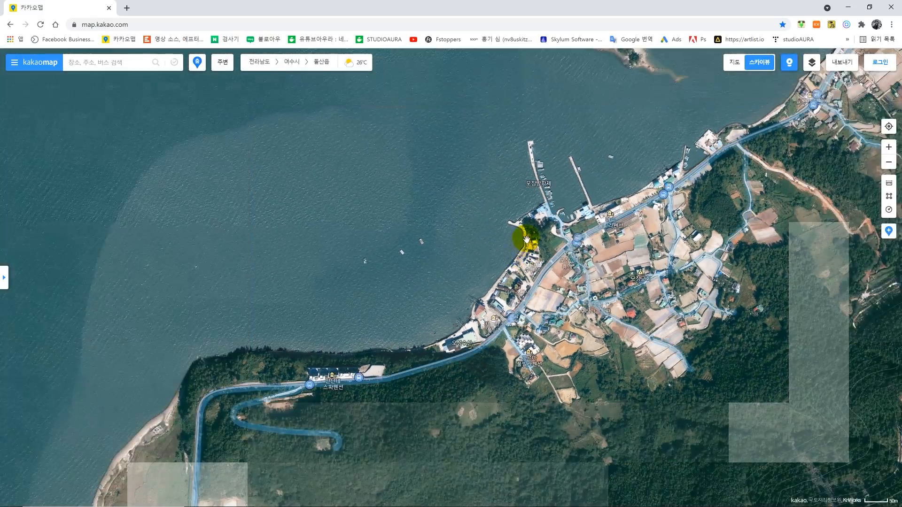
pyautogui.scroll(-1, 504, 240)
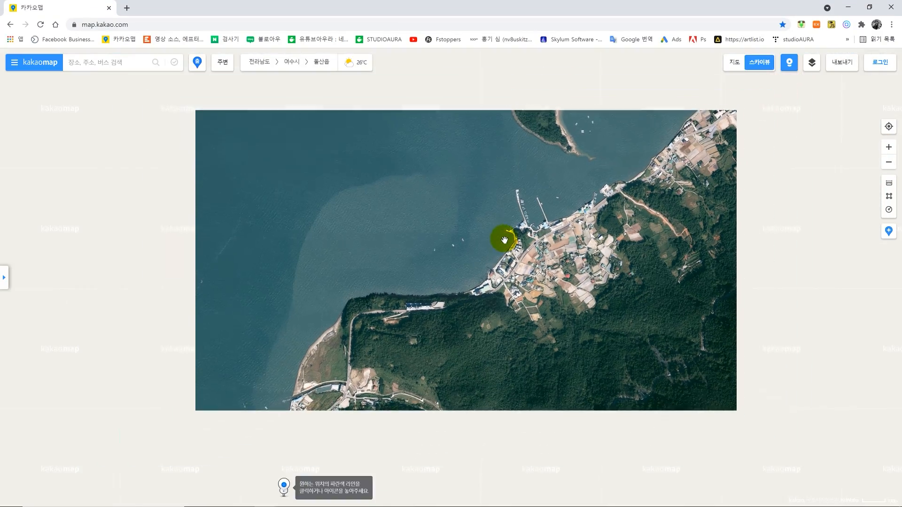
pyautogui.moveTo(517, 226); pyautogui.dragTo(427, 288)
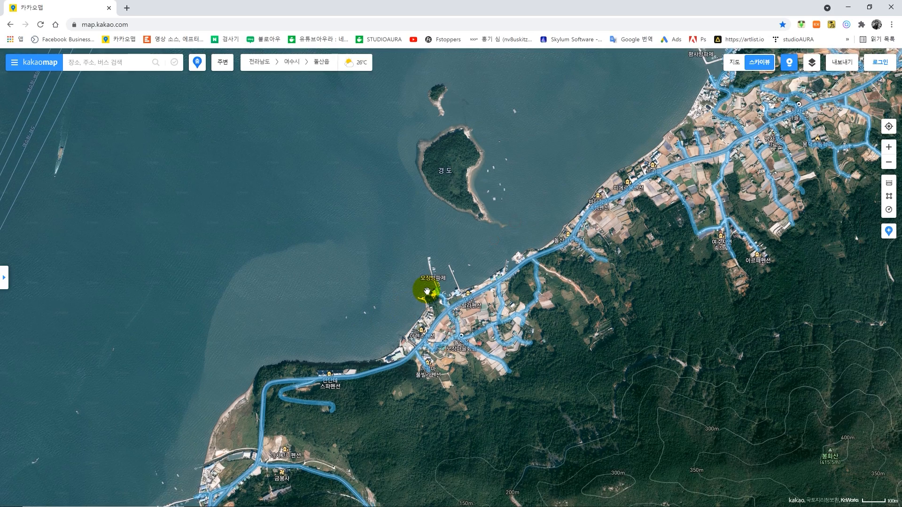
pyautogui.scroll(-3, 459, 263)
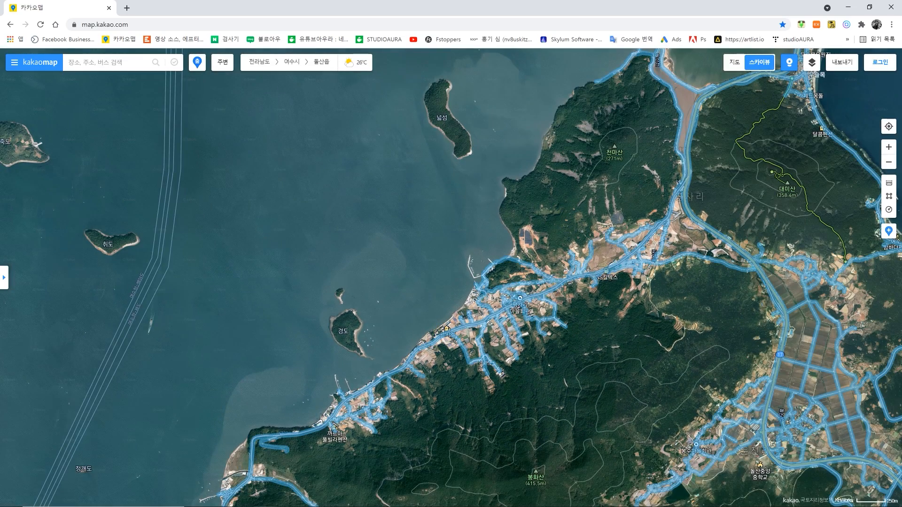
# - Switch to Adobe Bridge to view the long-exposure photo of the wooden racks in the sea
pyautogui.moveTo(179, 496)
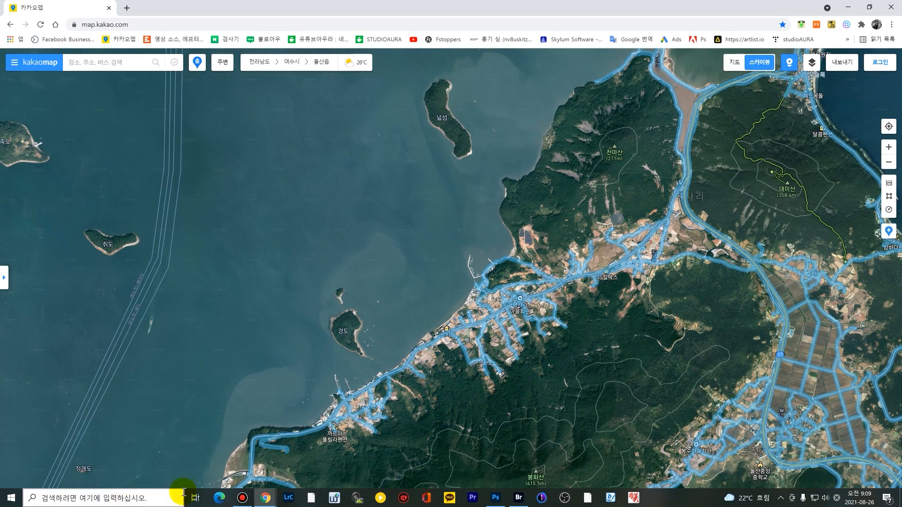
pyautogui.click(519, 498)
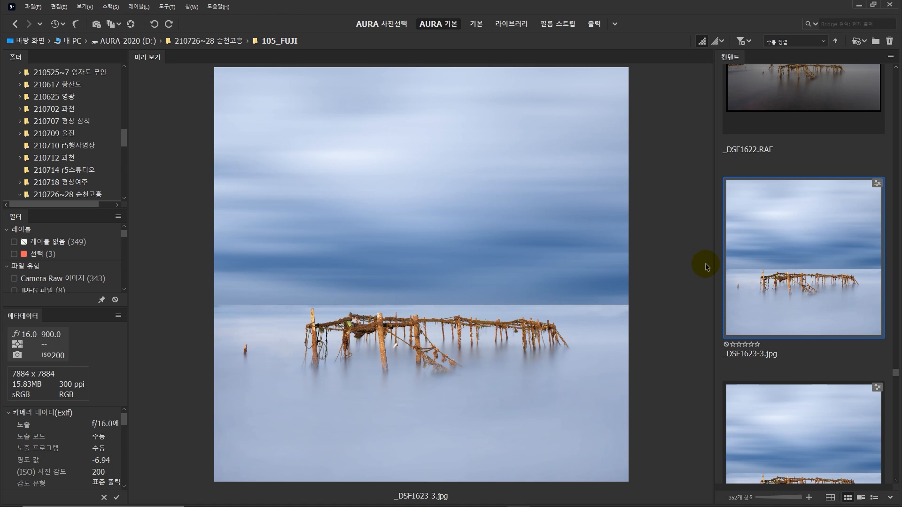
# - Compare the unedited raw _DSF1622.RAF with the finished long-exposure image _DSF1623-3.jpg in the preview
pyautogui.click(779, 337)
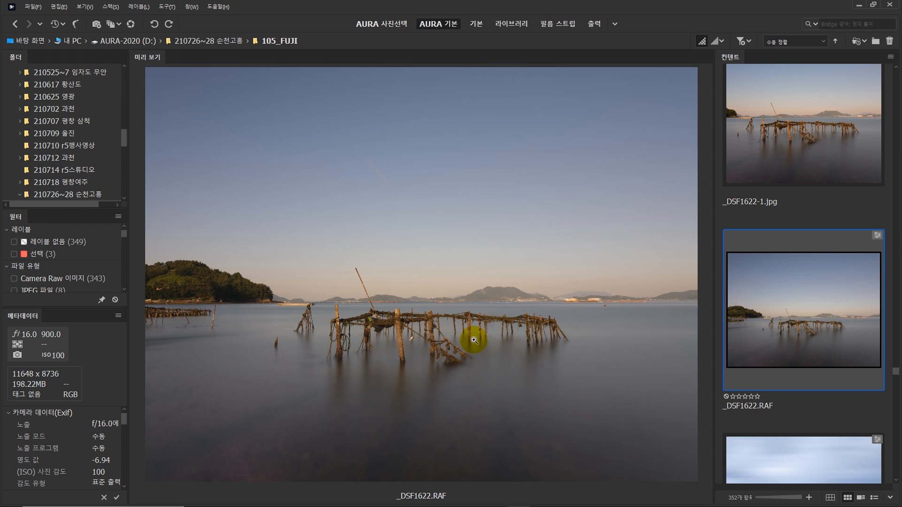
pyautogui.scroll(-5, 769, 318)
pyautogui.click(780, 310)
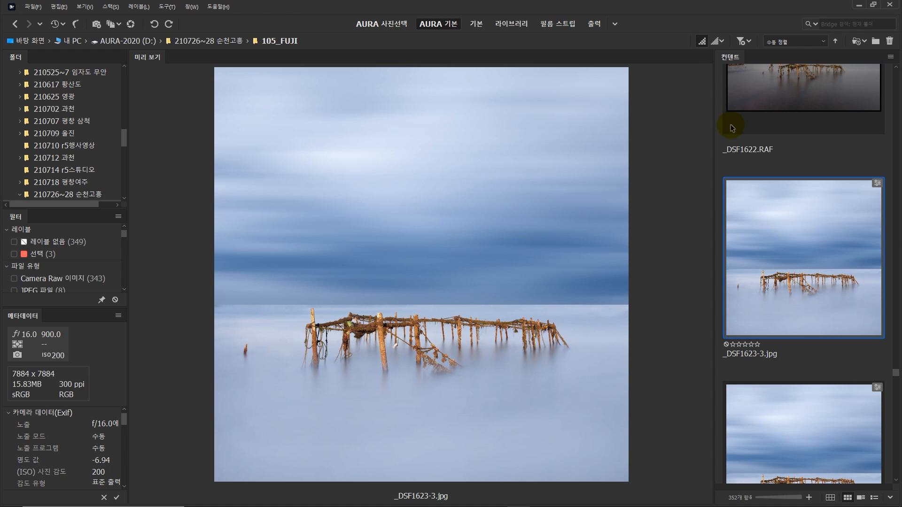
pyautogui.click(796, 98)
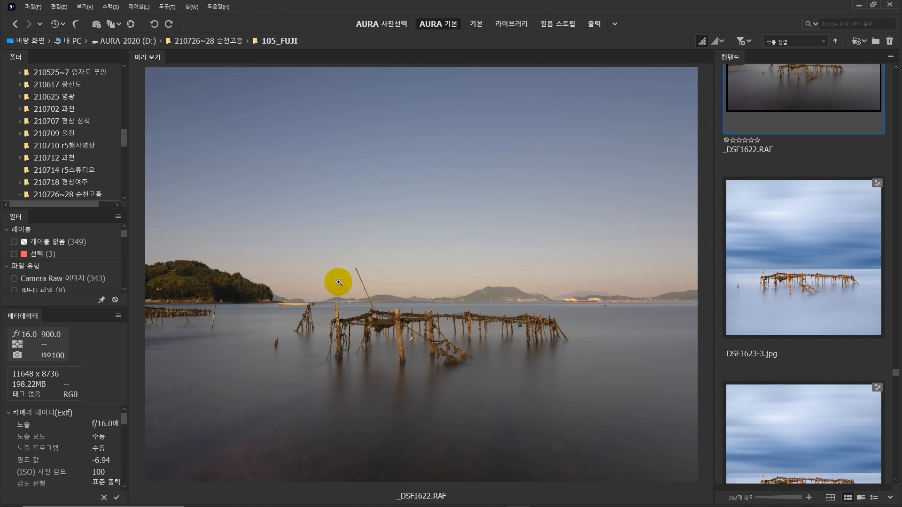
pyautogui.click(785, 312)
pyautogui.scroll(-2, 795, 319)
pyautogui.click(790, 305)
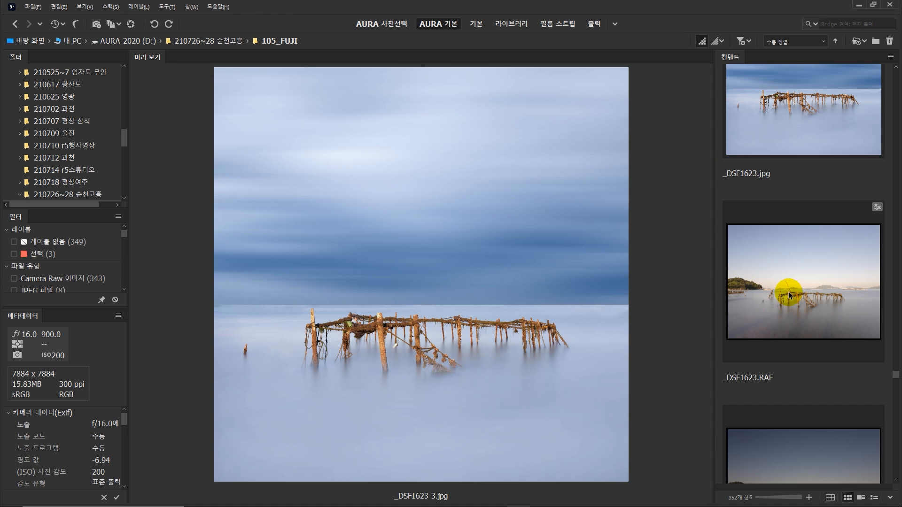
# - Preview the wide shots of the wooden rack rows, _DSF1628.RAF and _DSF1629.RAF
pyautogui.scroll(-4, 788, 319)
pyautogui.click(788, 323)
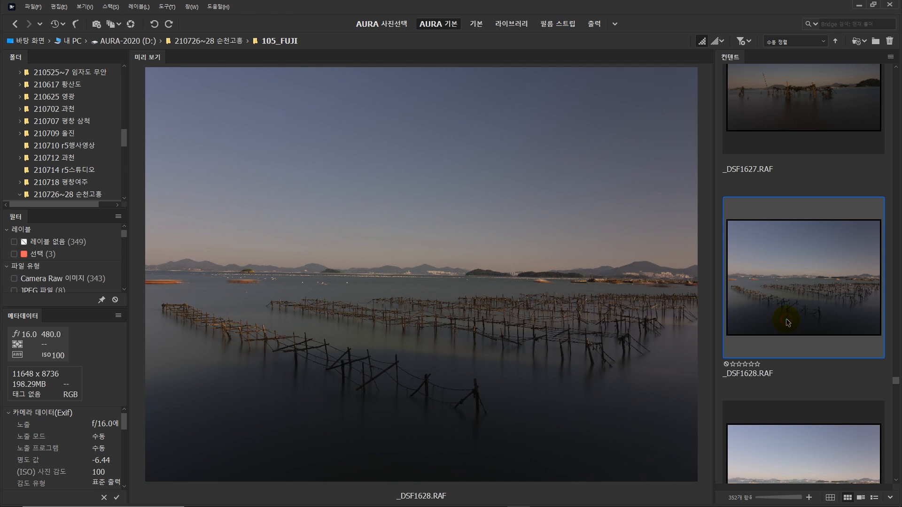
pyautogui.scroll(-4, 788, 322)
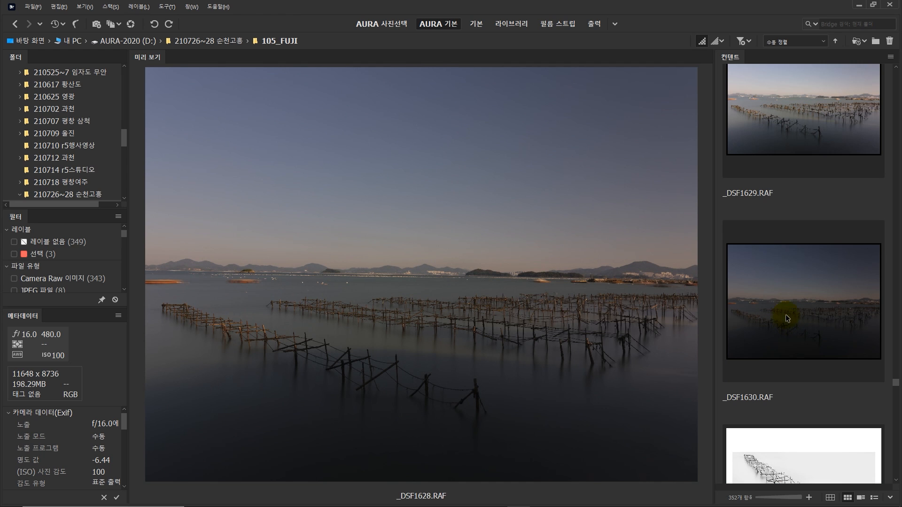
pyautogui.click(783, 157)
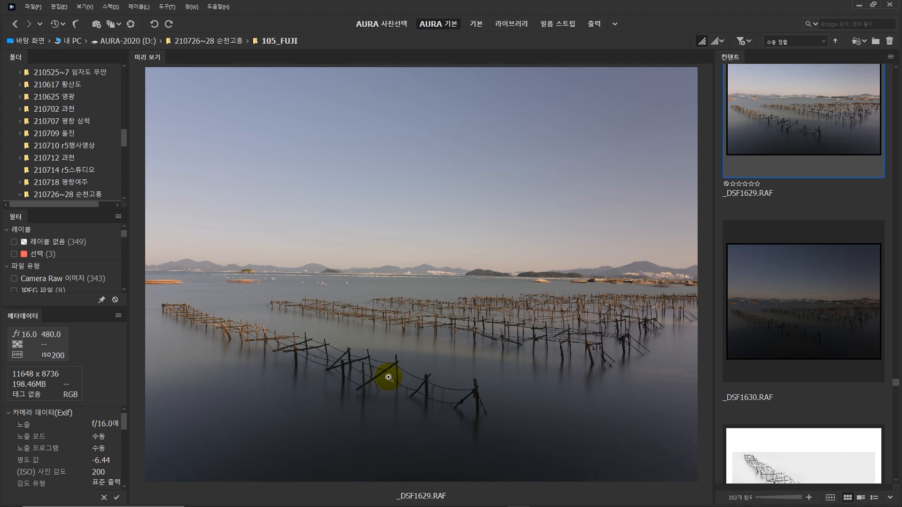
# - Compare the finished monochrome image _DSF1634-1.jpg with the wide raw shot _DSF1629.RAF
pyautogui.scroll(-3, 775, 322)
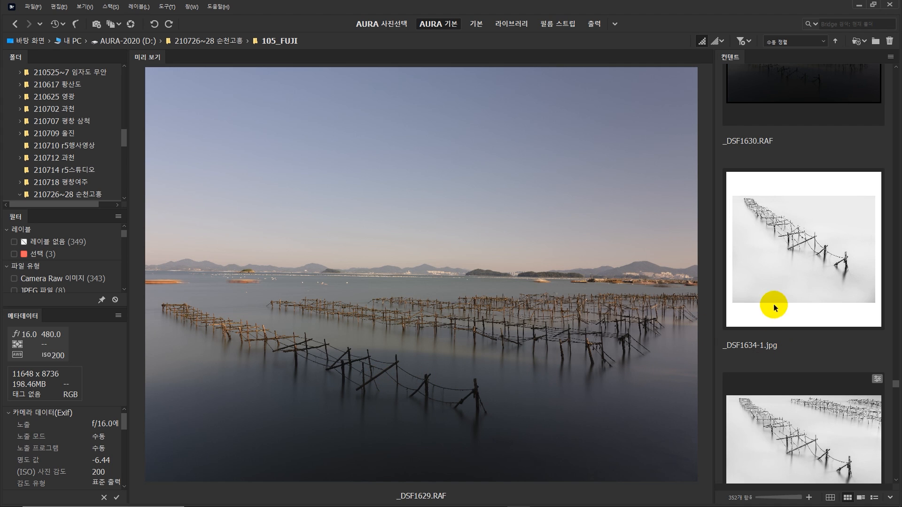
pyautogui.click(779, 280)
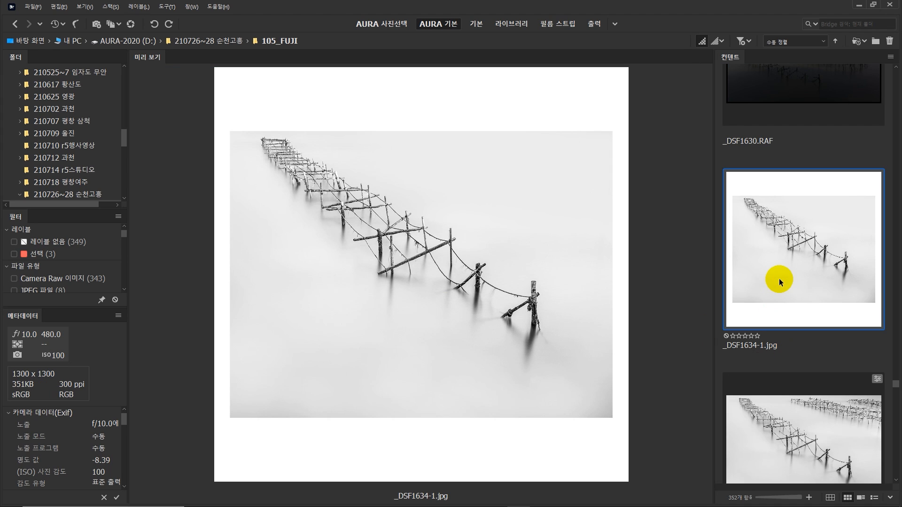
pyautogui.scroll(3, 780, 278)
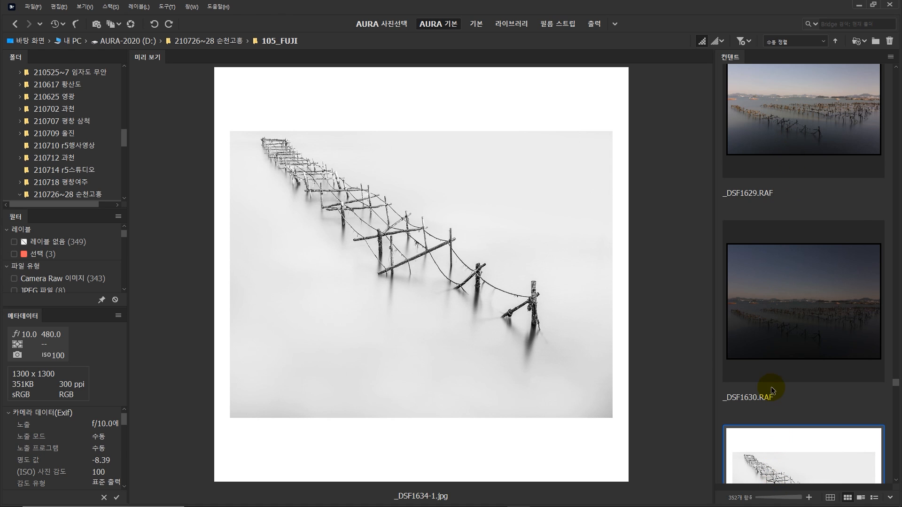
pyautogui.click(769, 132)
pyautogui.scroll(-3, 797, 389)
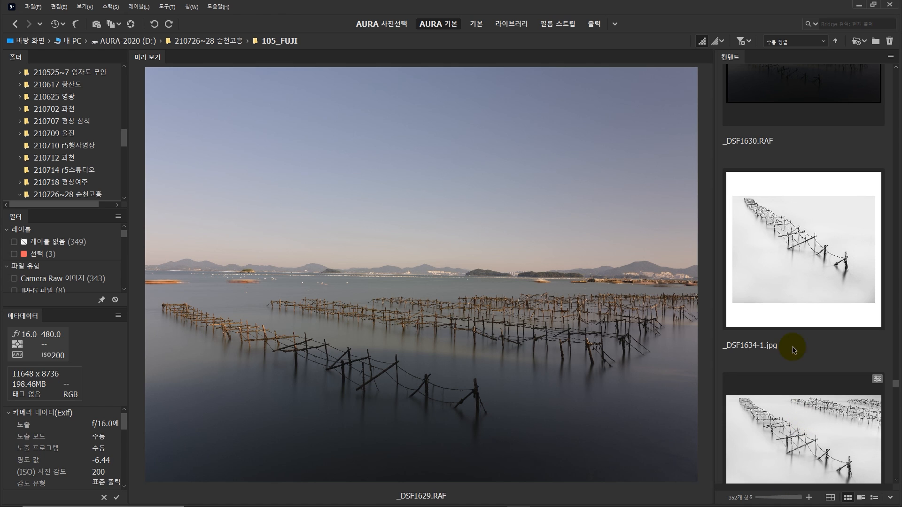
# - Preview the edited monochrome _DSF1634.jpg and the close-up raws _DSF1635.RAF and _DSF1634.RAF
pyautogui.click(784, 299)
pyautogui.scroll(-2, 812, 372)
pyautogui.click(799, 335)
pyautogui.scroll(-3, 799, 367)
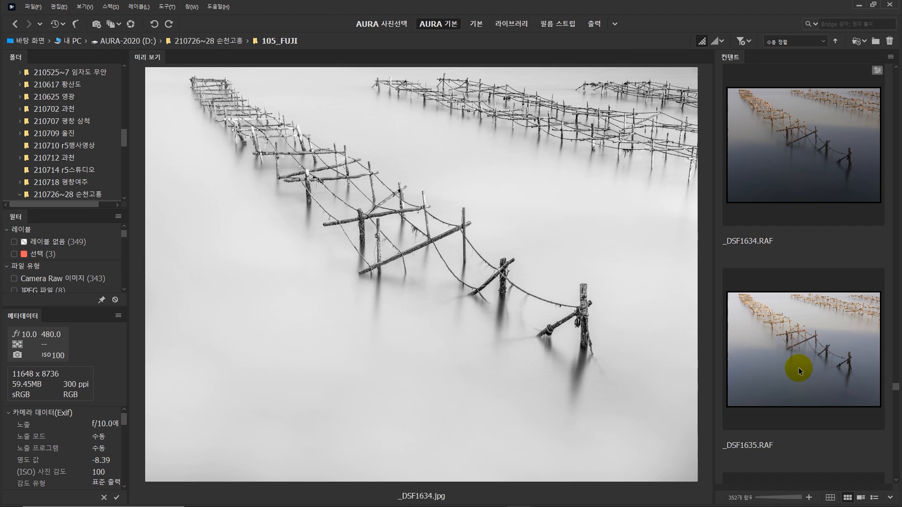
pyautogui.click(789, 352)
pyautogui.click(777, 180)
# - Review the wide raws _DSF1629.RAF and _DSF1630.RAF again and return to the close-up _DSF1634.RAF
pyautogui.scroll(6, 799, 298)
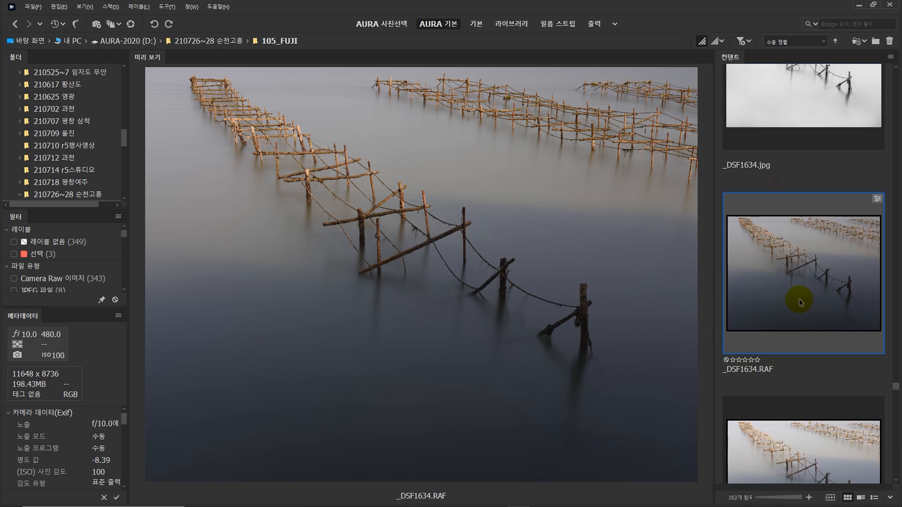
pyautogui.scroll(3, 799, 404)
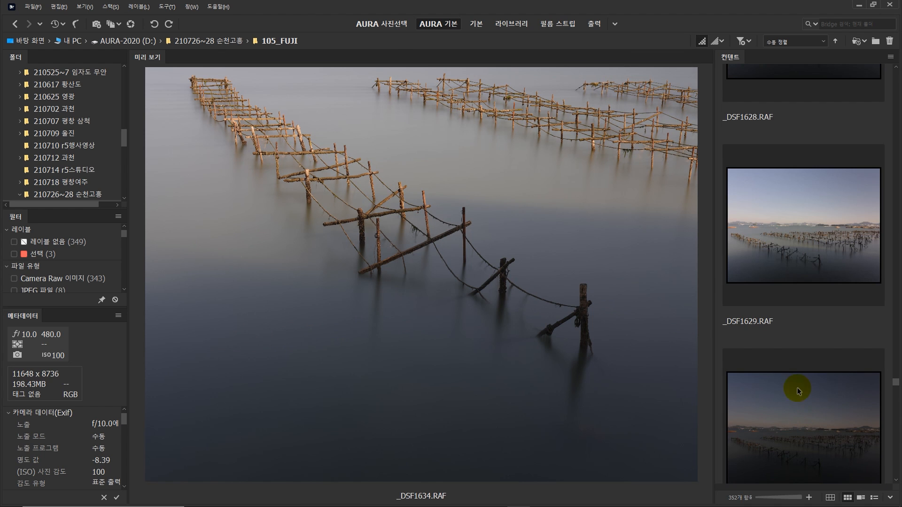
pyautogui.click(785, 256)
pyautogui.click(768, 442)
pyautogui.scroll(-6, 771, 433)
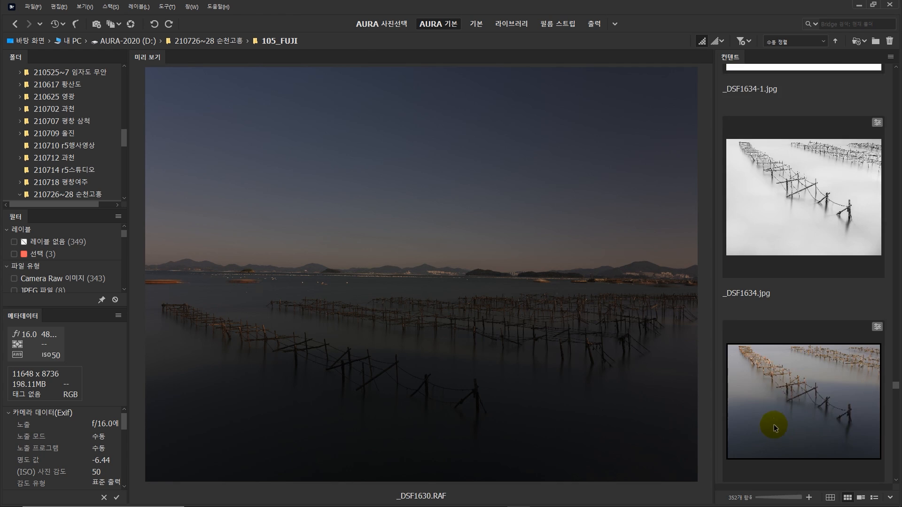
pyautogui.scroll(2, 784, 367)
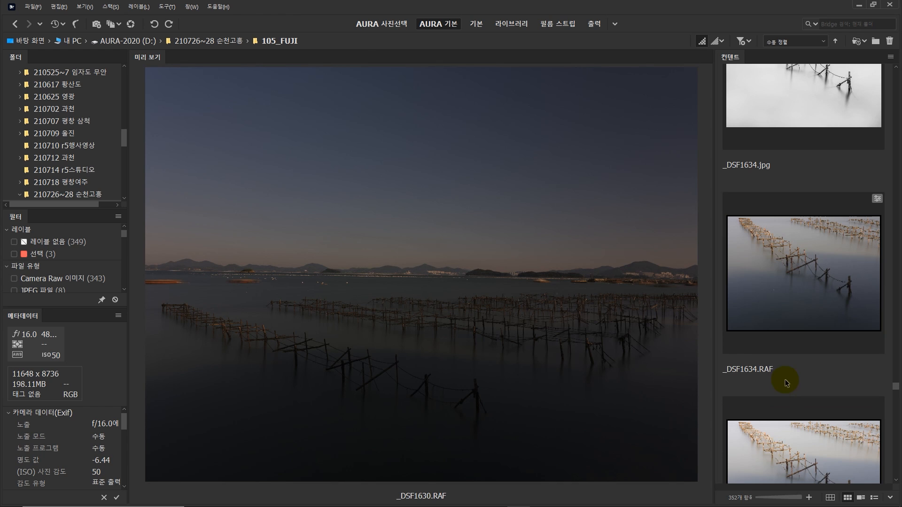
pyautogui.click(778, 295)
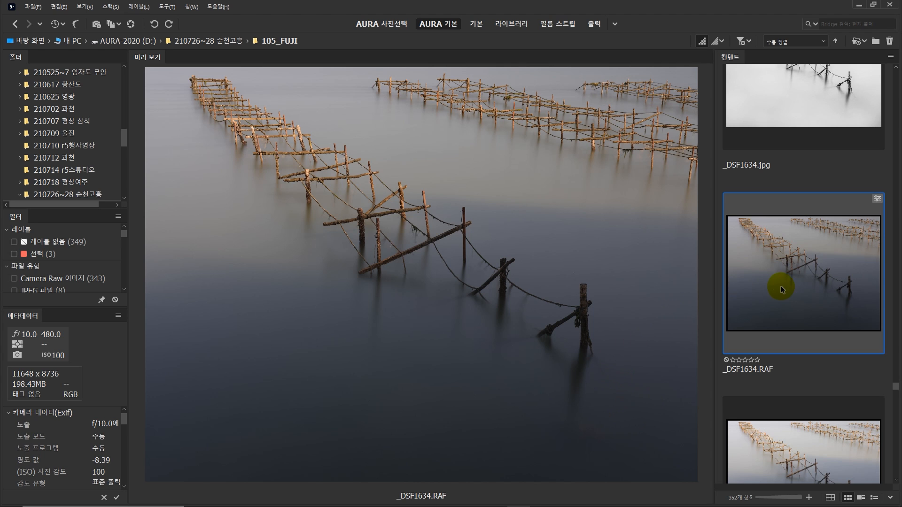
# - Compare the full-frame monochrome _DSF1634.jpg with the white-bordered version _DSF1634-1.jpg
pyautogui.scroll(3, 783, 284)
pyautogui.click(793, 349)
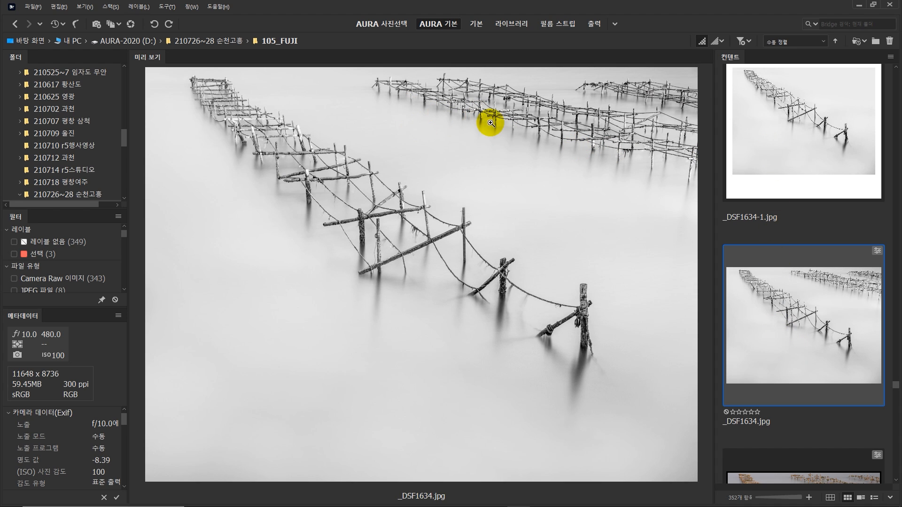
pyautogui.click(796, 147)
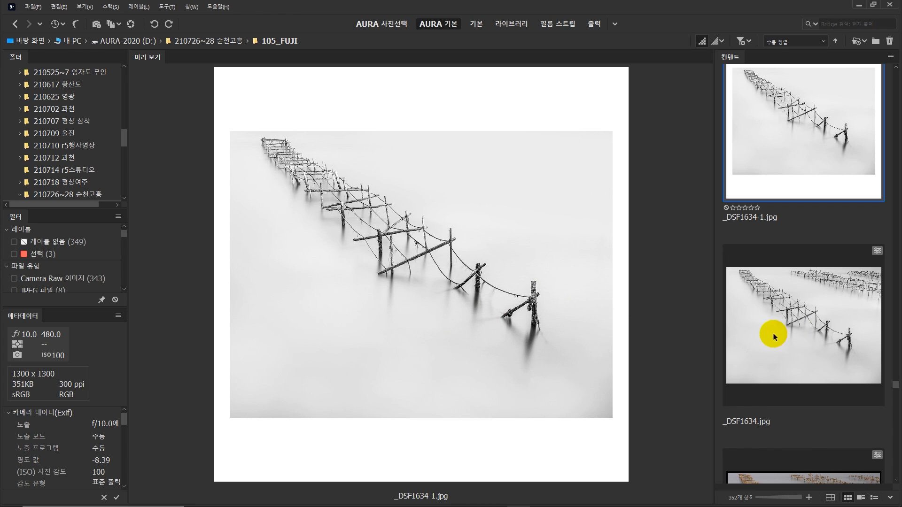
pyautogui.click(757, 331)
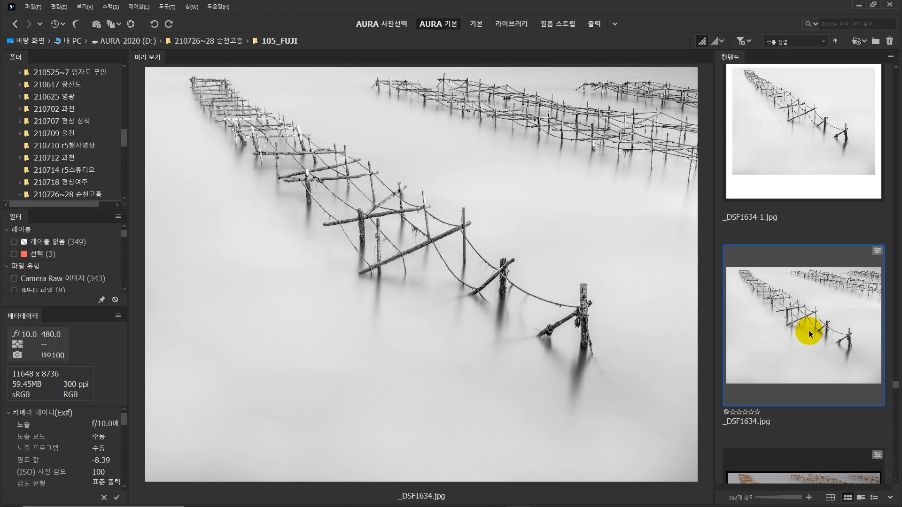
pyautogui.click(786, 141)
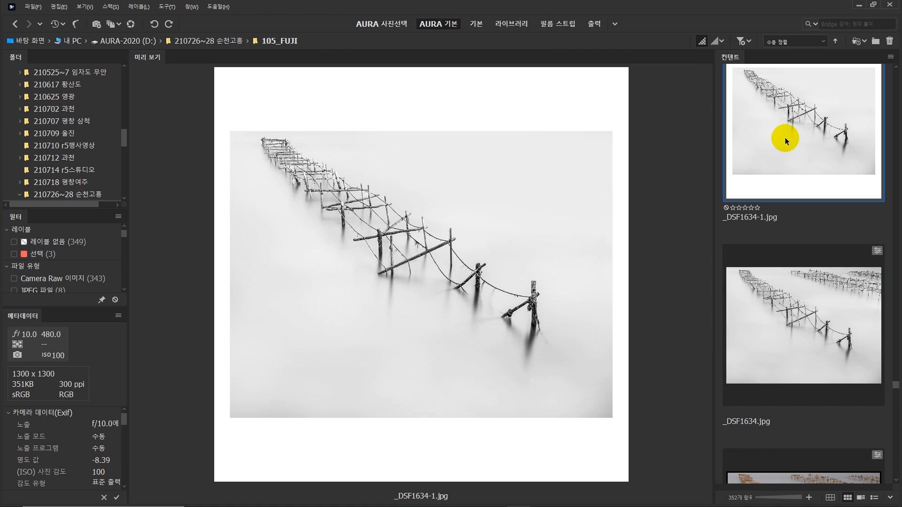
pyautogui.click(800, 328)
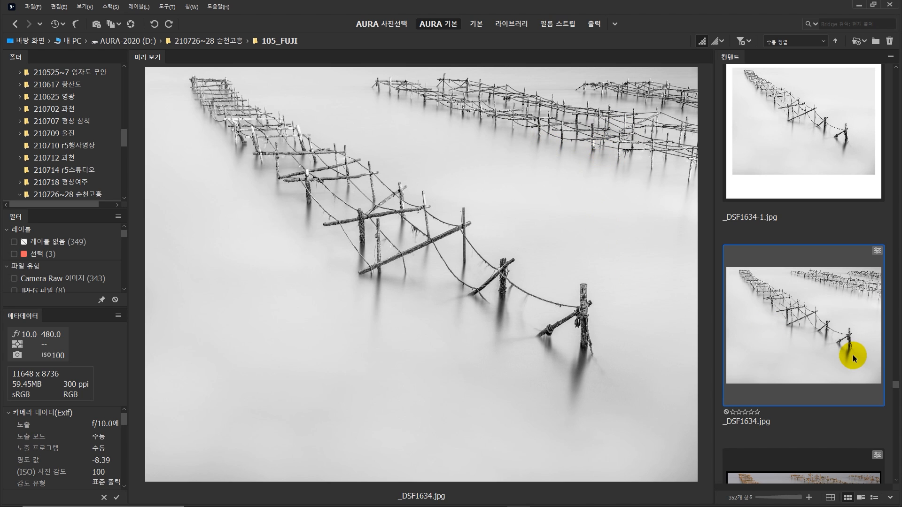
# - Open _DSF1634.RAF in Camera Raw and reset its settings to the defaults
pyautogui.scroll(-3, 811, 346)
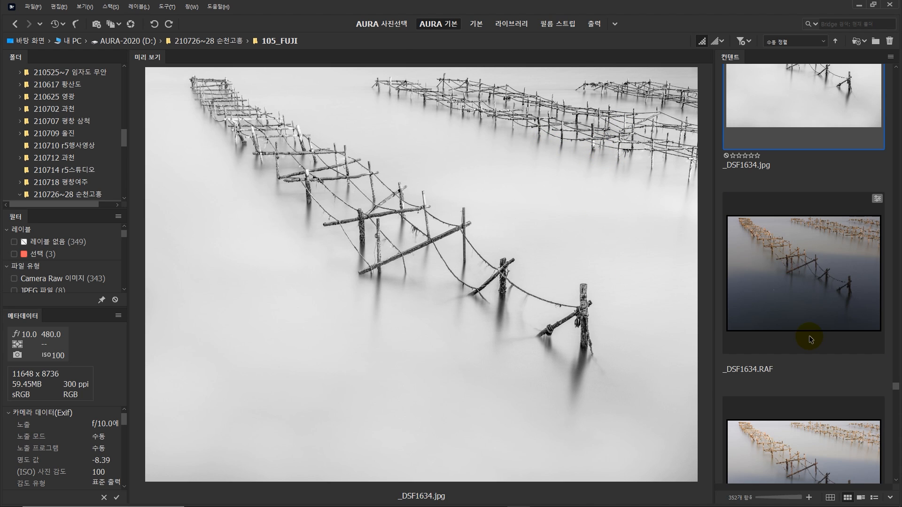
pyautogui.click(800, 314)
pyautogui.scroll(-3, 801, 316)
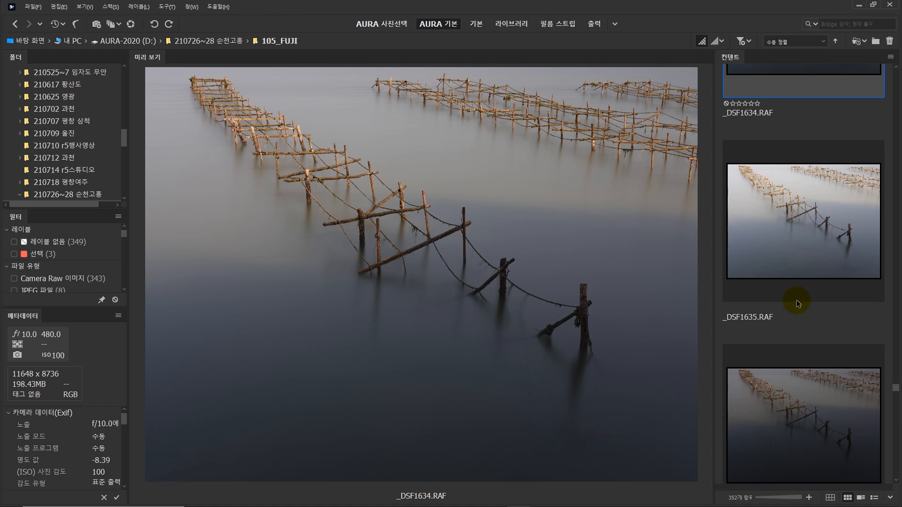
pyautogui.click(792, 256)
pyautogui.scroll(3, 789, 267)
pyautogui.click(785, 296)
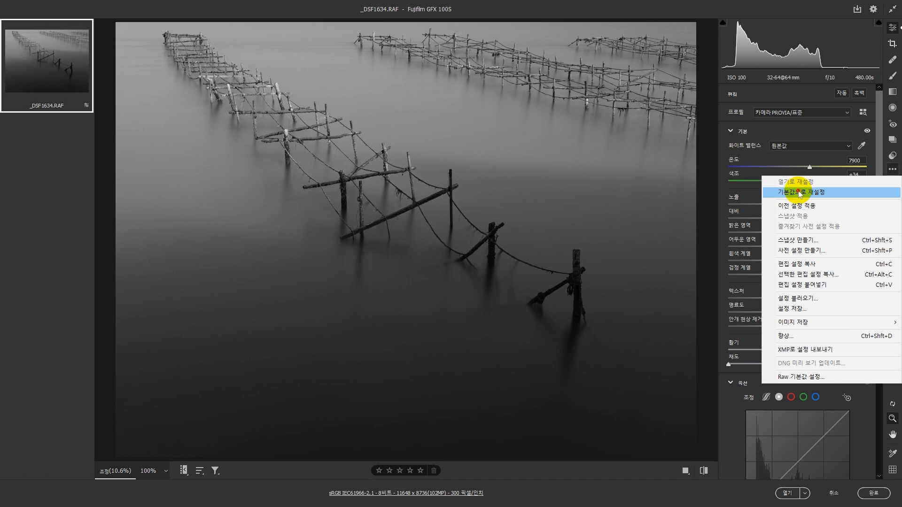
pyautogui.click(798, 192)
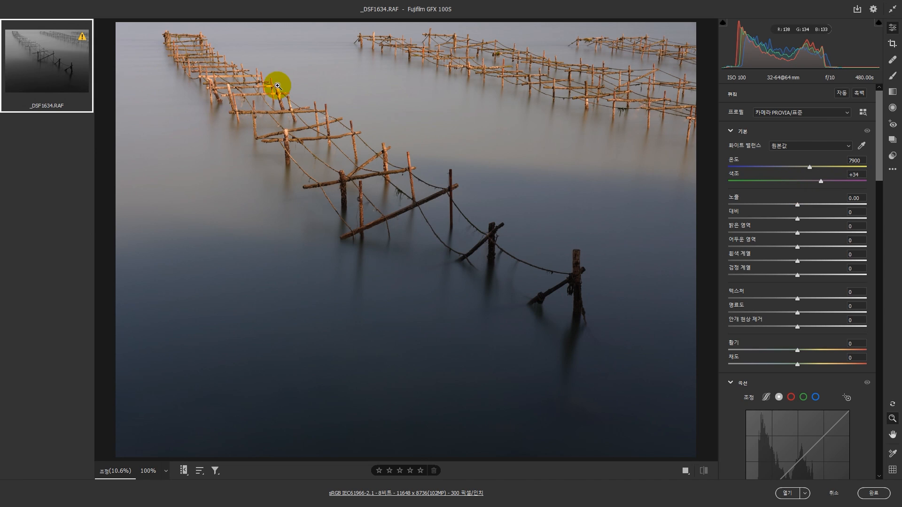
# - Open the raw image in Photoshop and duplicate the background layer
pyautogui.click(788, 494)
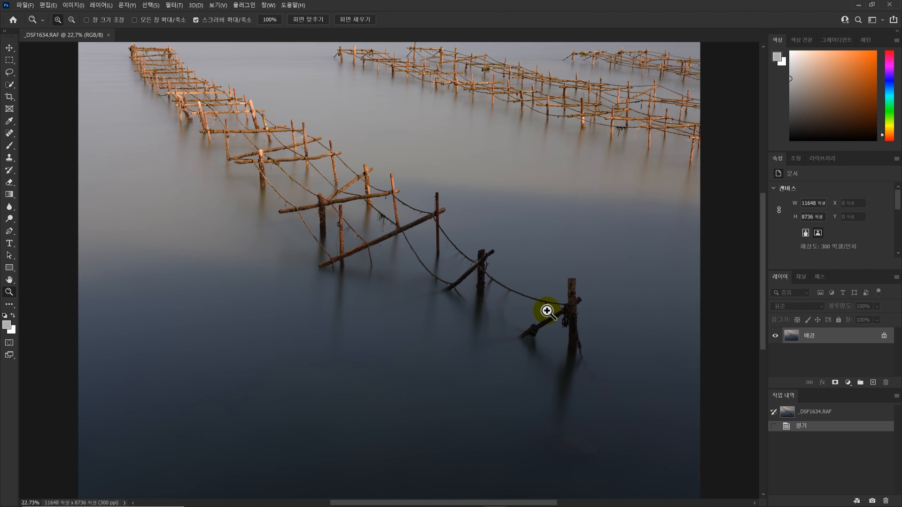
pyautogui.hotkey('ctrl', 'j')
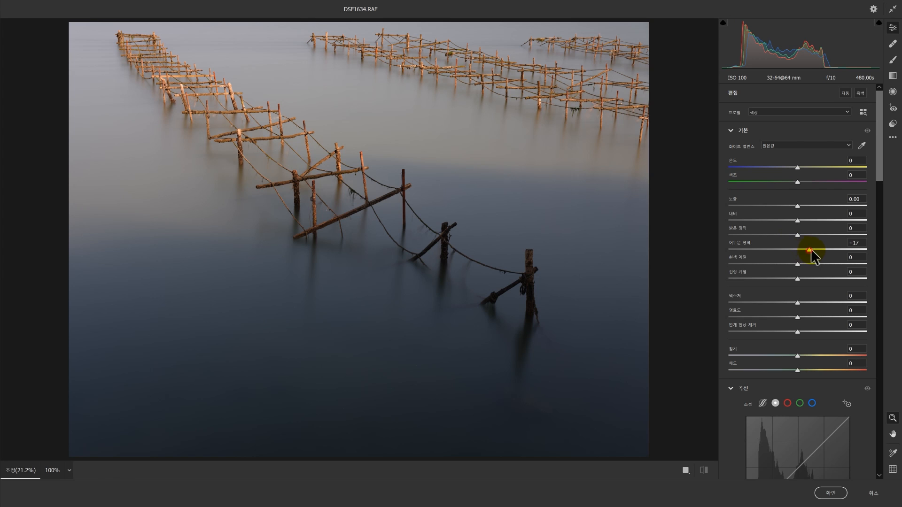
# - In the Camera Raw filter, raise the shadows (어두운 영역) to +68 and the blacks (검정 계열) to +69
pyautogui.moveTo(828, 256); pyautogui.dragTo(832, 254)
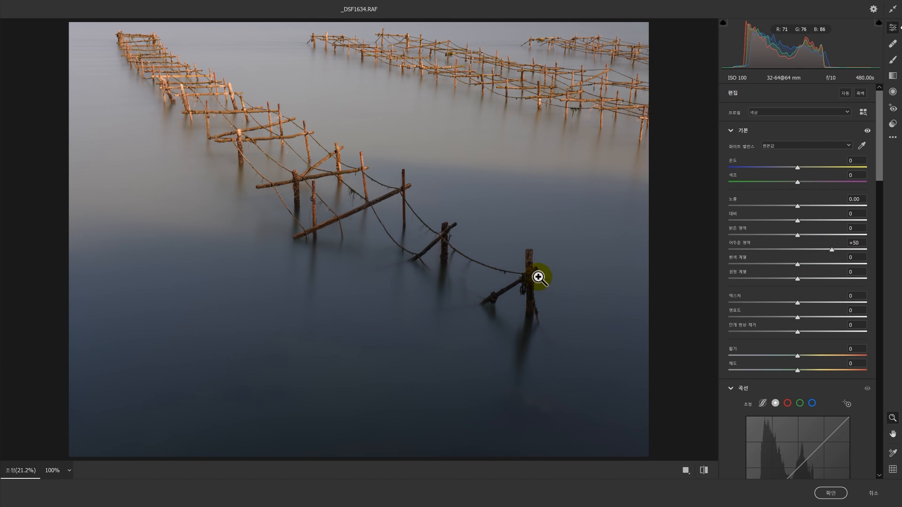
pyautogui.moveTo(799, 280); pyautogui.dragTo(851, 270)
pyautogui.moveTo(831, 249); pyautogui.dragTo(845, 278)
# - Set the exposure (노출) to +0.75, the contrast (대비) to -50 and the temperature (온도) to +7
pyautogui.moveTo(798, 207); pyautogui.dragTo(808, 208)
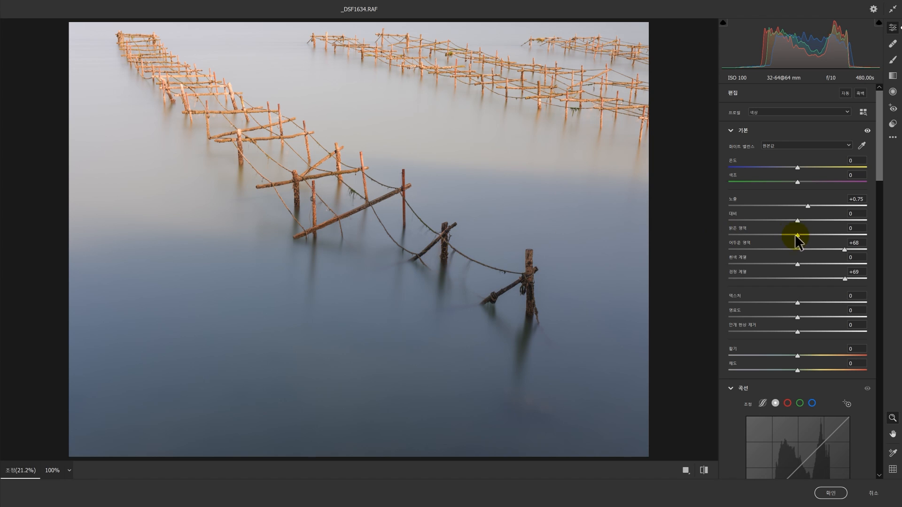
pyautogui.moveTo(796, 221); pyautogui.dragTo(763, 221)
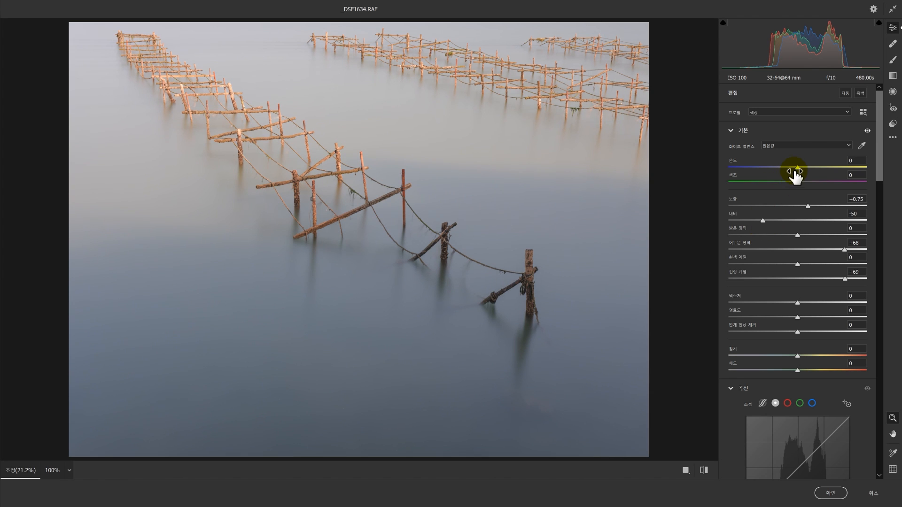
pyautogui.moveTo(797, 168); pyautogui.dragTo(803, 175)
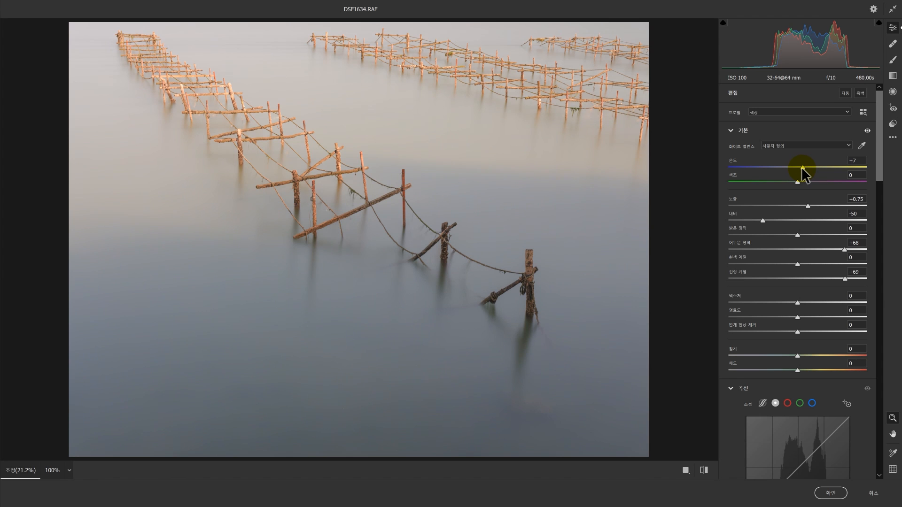
# - Toggle repeatedly between the original and the current settings to examine the effect of the adjustments
pyautogui.click(704, 470)
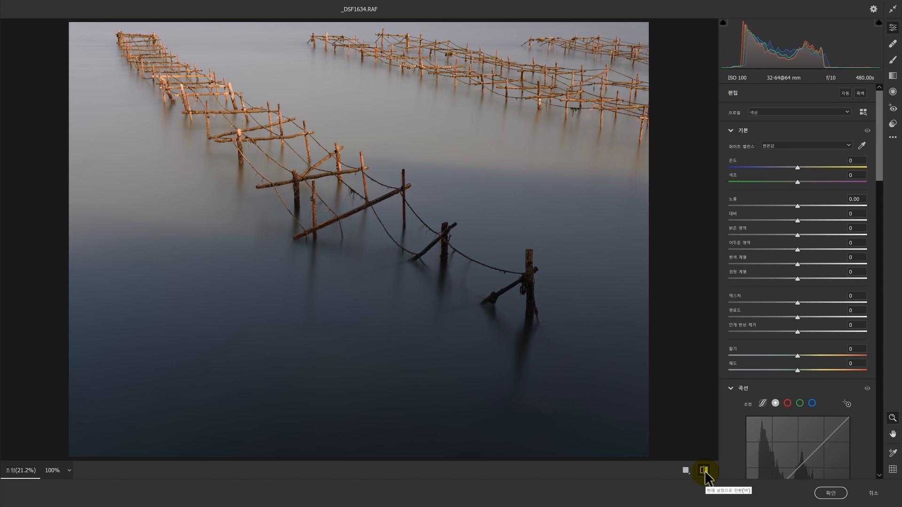
pyautogui.click(704, 470)
pyautogui.click(703, 470)
pyautogui.click(704, 470)
pyautogui.click(704, 470)
pyautogui.click(704, 470)
pyautogui.click(704, 470)
pyautogui.click(704, 470)
# - Warm the image to temperature (온도) +15 with tint (색조) +2 and compare it with the original
pyautogui.moveTo(802, 166); pyautogui.dragTo(806, 169)
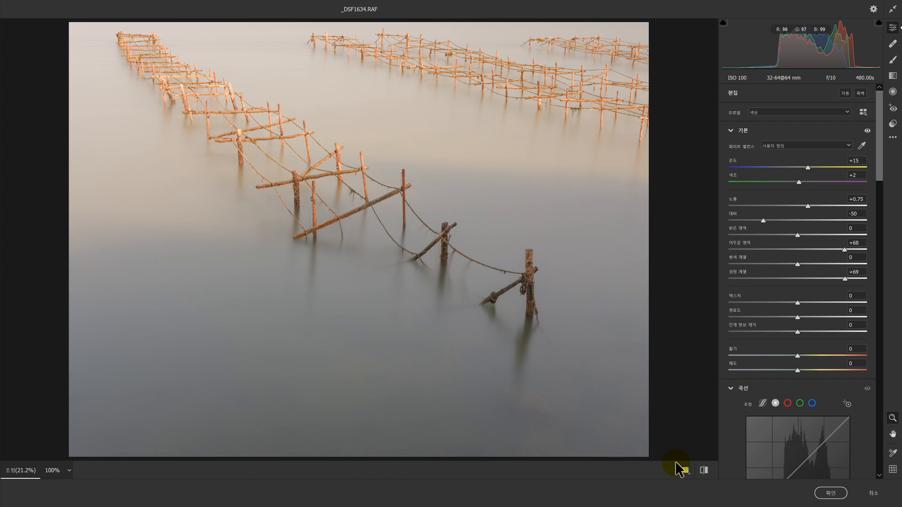
pyautogui.click(704, 470)
pyautogui.click(703, 470)
pyautogui.click(705, 470)
pyautogui.click(704, 470)
pyautogui.click(704, 470)
pyautogui.click(705, 469)
pyautogui.click(704, 470)
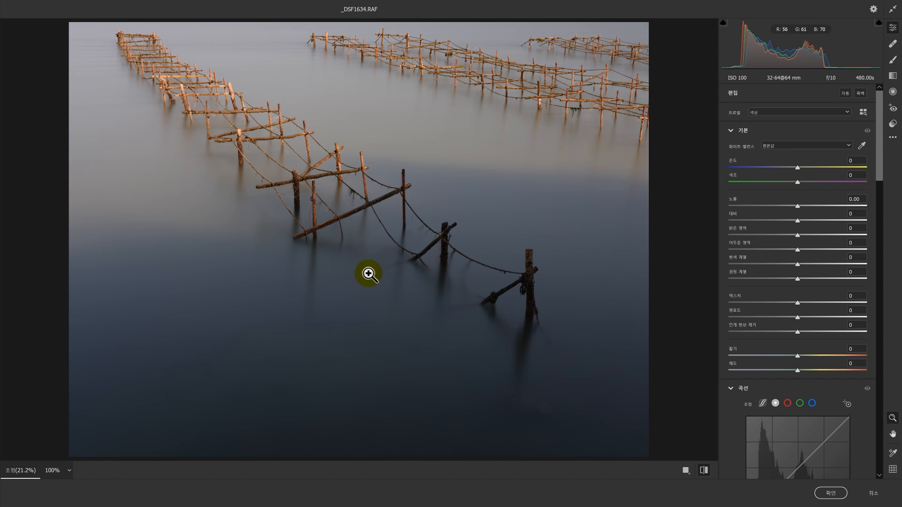
# - Toggle between the original and the current Camera Raw settings to compare the warmed image with the unedited one
pyautogui.click(704, 470)
pyautogui.click(705, 470)
pyautogui.click(704, 470)
pyautogui.click(705, 472)
pyautogui.click(705, 470)
pyautogui.click(705, 471)
# - Raise the temperature (온도) to +21, compare the result with the original and apply the Camera Raw filter
pyautogui.moveTo(808, 168); pyautogui.dragTo(812, 168)
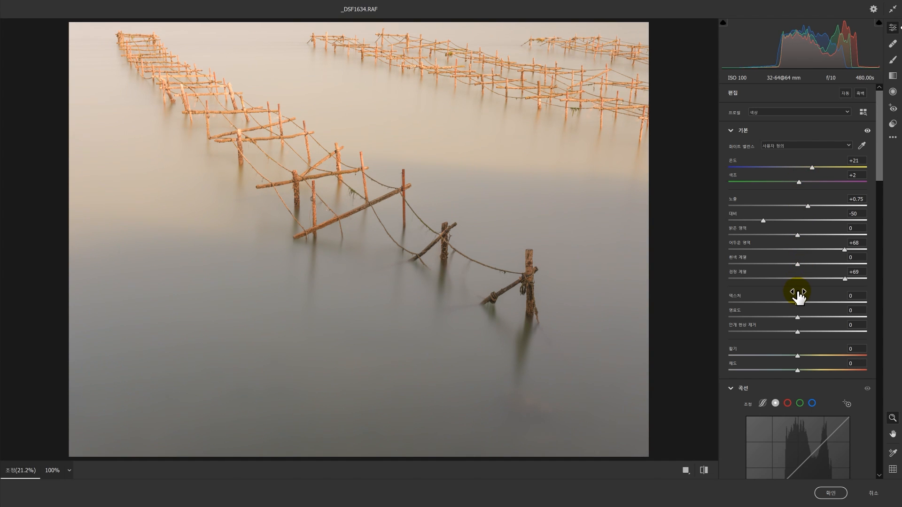
pyautogui.click(704, 470)
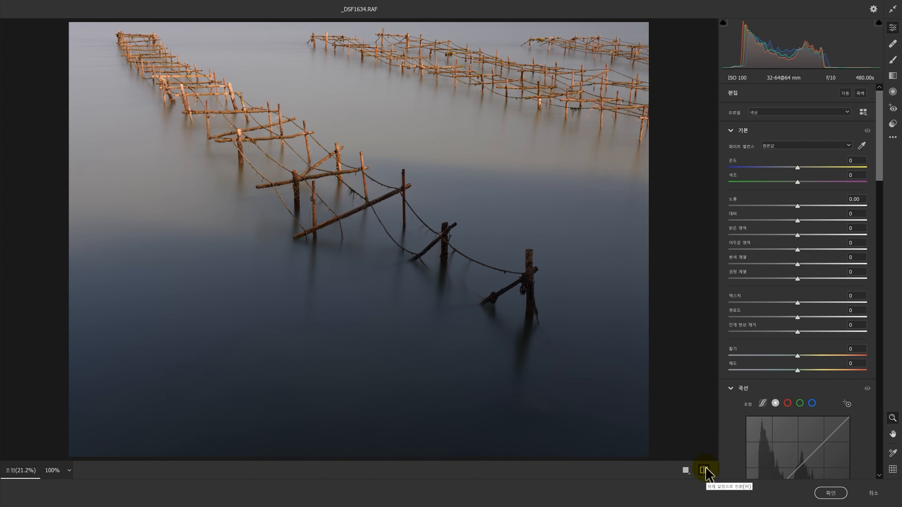
pyautogui.click(705, 470)
pyautogui.click(705, 471)
pyautogui.click(705, 470)
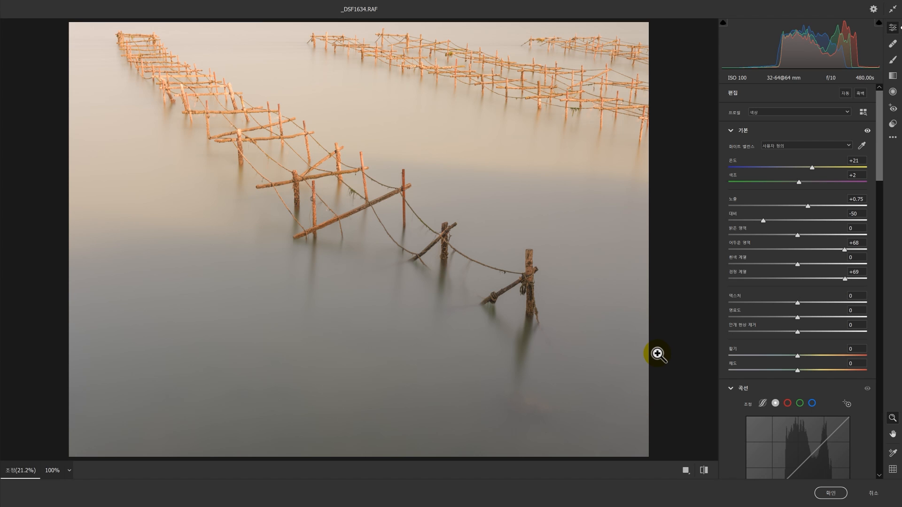
pyautogui.click(831, 494)
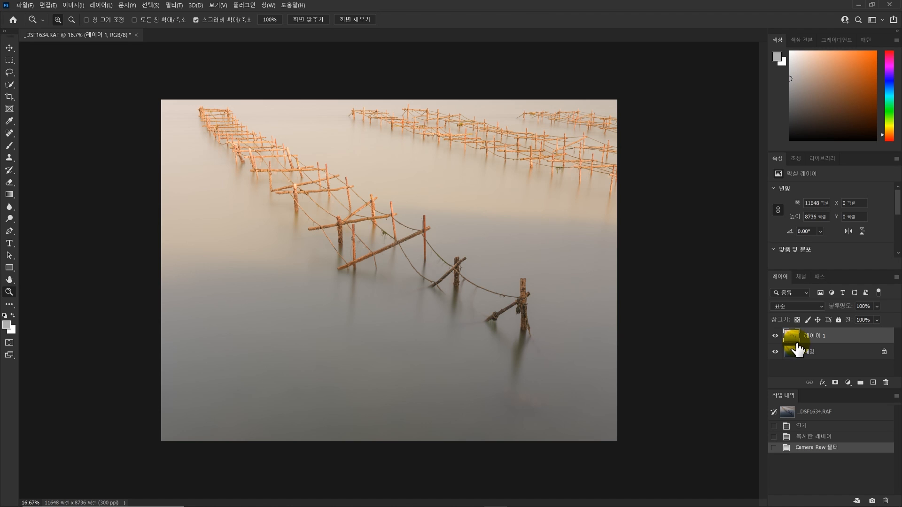
# - Add a black layer mask to 레이어 1 and lay several white linear gradients upward from below the image to reveal the brightened water
pyautogui.keyDown('alt'); pyautogui.click(836, 382); pyautogui.keyUp('alt')
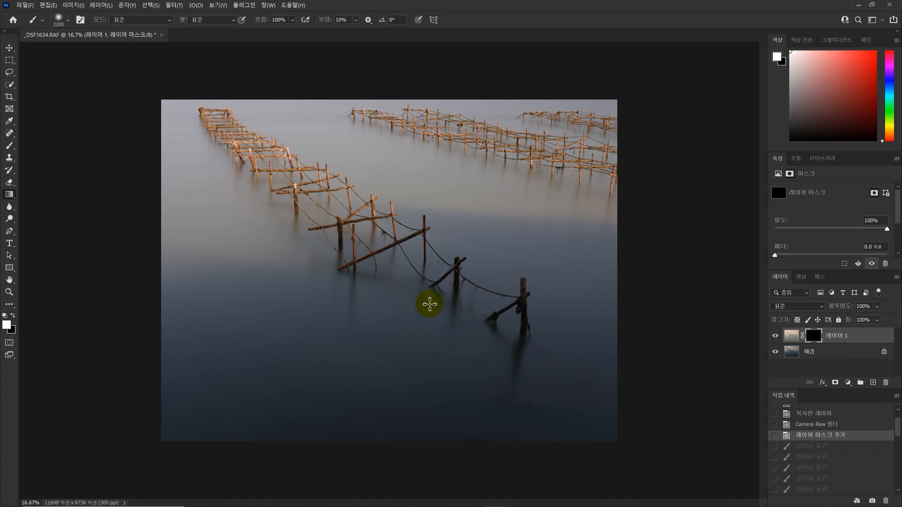
pyautogui.press('g')
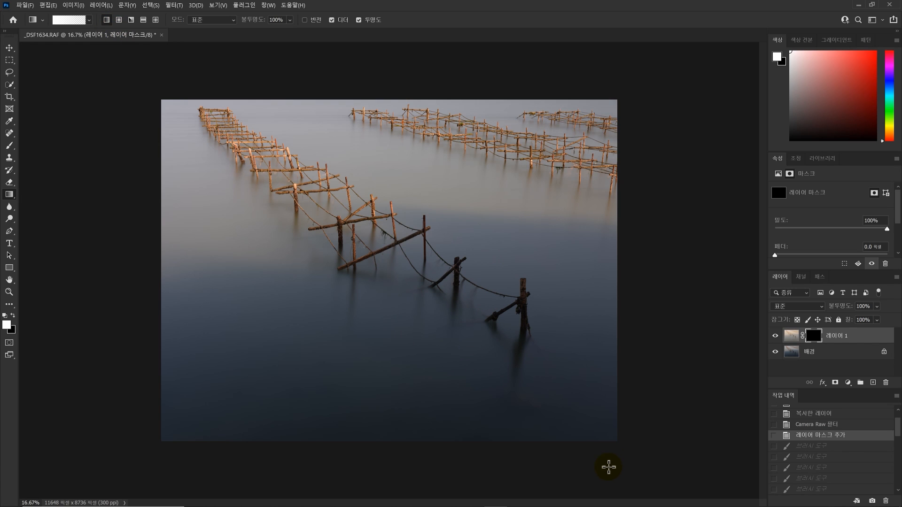
pyautogui.moveTo(522, 458); pyautogui.dragTo(407, 182)
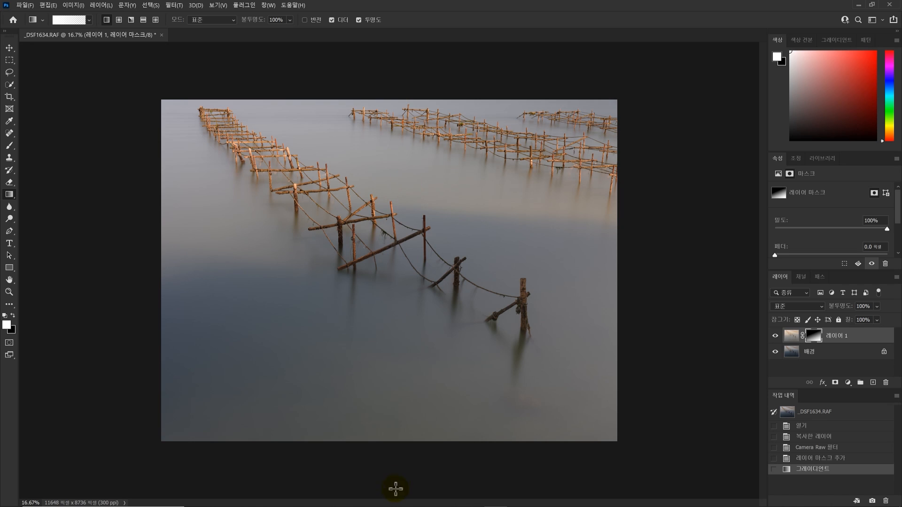
pyautogui.moveTo(371, 443); pyautogui.dragTo(312, 155)
pyautogui.moveTo(407, 460); pyautogui.dragTo(417, 296)
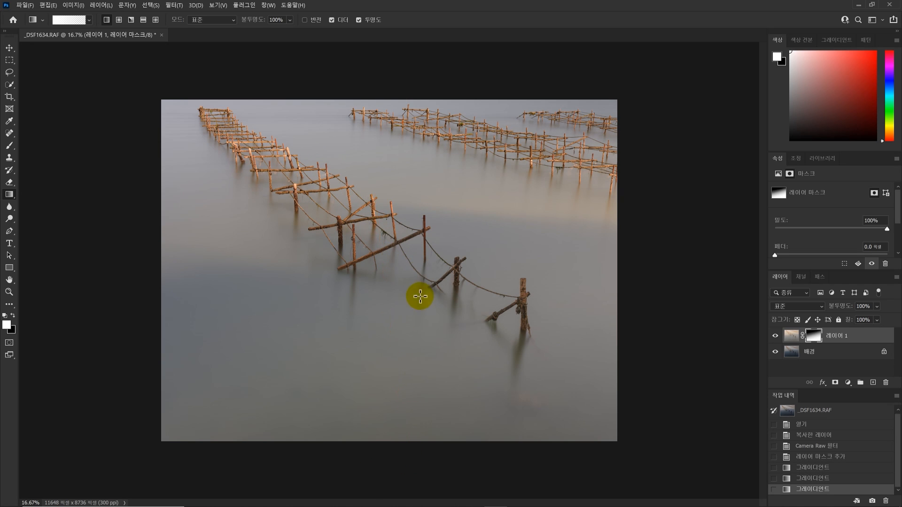
pyautogui.moveTo(460, 465); pyautogui.dragTo(397, 344)
pyautogui.moveTo(401, 403); pyautogui.dragTo(315, 335)
pyautogui.moveTo(495, 482); pyautogui.dragTo(405, 263)
# - Toggle the visibility of 레이어 1 to compare the gradient-masked result with the background
pyautogui.click(790, 337)
pyautogui.click(776, 336)
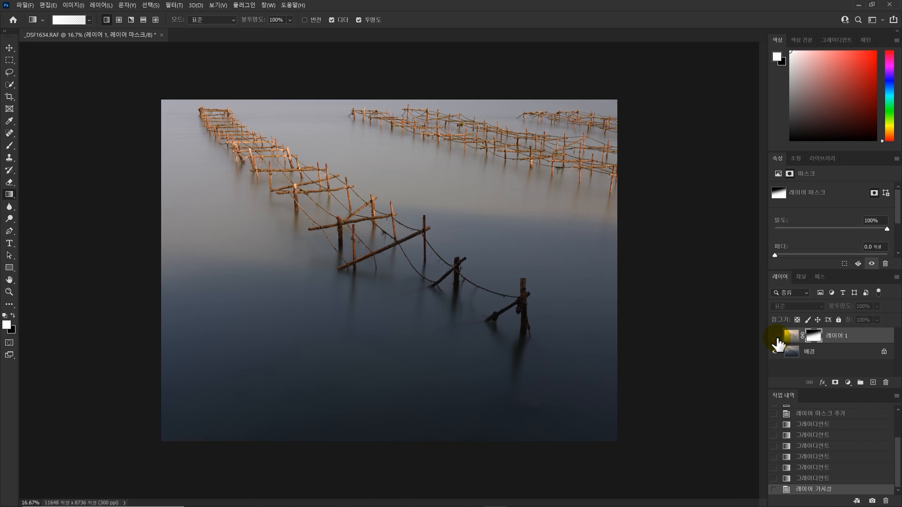
pyautogui.click(776, 337)
pyautogui.click(775, 336)
pyautogui.click(775, 337)
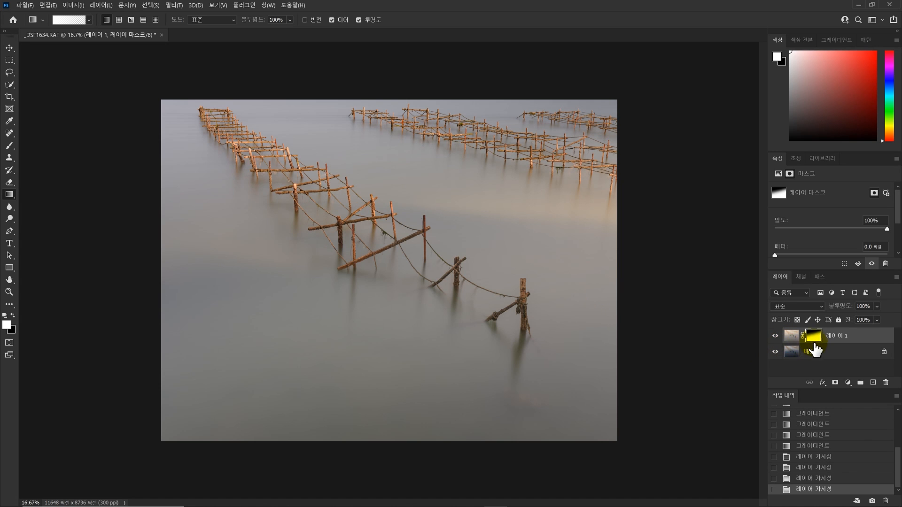
# - Paint white on the mask with a large soft brush at 10% opacity over the water around the central posts
pyautogui.press('b')
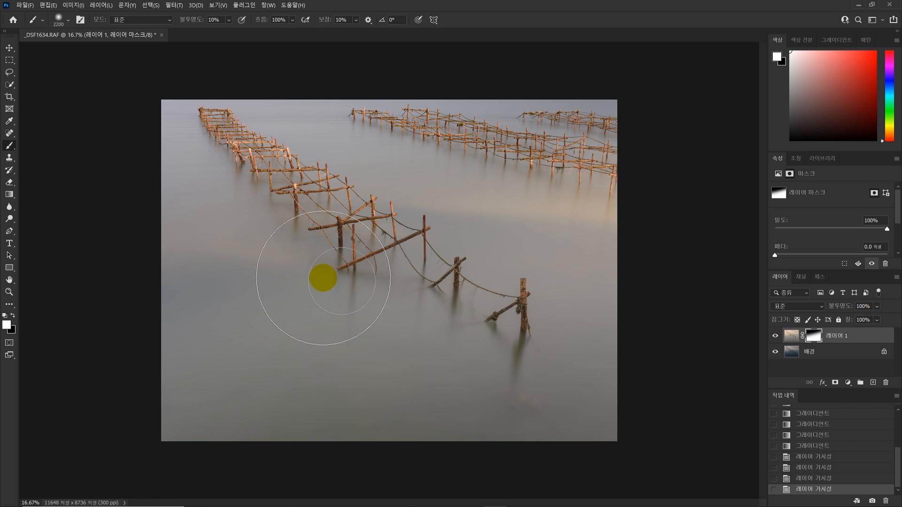
pyautogui.press('[')
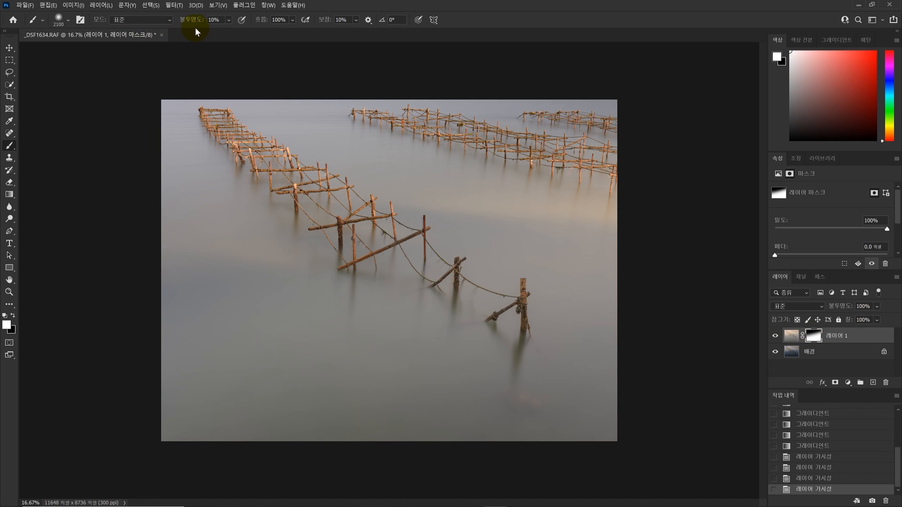
pyautogui.press('[')
pyautogui.press('[')
pyautogui.press('[')
pyautogui.moveTo(300, 284)
pyautogui.mouseDown()
pyautogui.moveTo(166, 285)
pyautogui.moveTo(326, 274)
pyautogui.moveTo(356, 261)
pyautogui.moveTo(349, 242)
pyautogui.moveTo(530, 227)
pyautogui.moveTo(366, 202)
pyautogui.mouseUp()
pyautogui.moveTo(483, 227)
pyautogui.mouseDown()
pyautogui.moveTo(347, 223)
pyautogui.moveTo(557, 279)
pyautogui.moveTo(373, 241)
pyautogui.moveTo(508, 224)
pyautogui.moveTo(385, 207)
pyautogui.moveTo(408, 224)
pyautogui.moveTo(285, 228)
pyautogui.moveTo(357, 240)
pyautogui.moveTo(266, 267)
pyautogui.moveTo(407, 297)
pyautogui.mouseUp()
pyautogui.moveTo(407, 297)
pyautogui.mouseDown()
pyautogui.moveTo(178, 275)
pyautogui.moveTo(404, 267)
pyautogui.mouseUp()
pyautogui.moveTo(308, 250)
pyautogui.mouseDown()
pyautogui.moveTo(369, 257)
pyautogui.moveTo(405, 297)
pyautogui.moveTo(204, 334)
pyautogui.moveTo(260, 302)
pyautogui.moveTo(370, 298)
pyautogui.moveTo(318, 238)
pyautogui.moveTo(293, 244)
pyautogui.mouseUp()
# - Paint black on the mask with a 1600 px brush at 10% opacity across the bright horizontal band of water
pyautogui.press(']')
pyautogui.press('x')
pyautogui.press('[')
pyautogui.press('[')
pyautogui.press('[')
pyautogui.moveTo(205, 248)
pyautogui.mouseDown()
pyautogui.moveTo(331, 243)
pyautogui.moveTo(253, 242)
pyautogui.moveTo(416, 186)
pyautogui.moveTo(637, 216)
pyautogui.mouseUp()
pyautogui.moveTo(554, 230)
pyautogui.mouseDown()
pyautogui.moveTo(597, 212)
pyautogui.moveTo(586, 197)
pyautogui.moveTo(372, 212)
pyautogui.moveTo(372, 222)
pyautogui.mouseUp()
# - Switch 레이어 1 off and on repeatedly to check the effect of the brushed mask
pyautogui.click(775, 335)
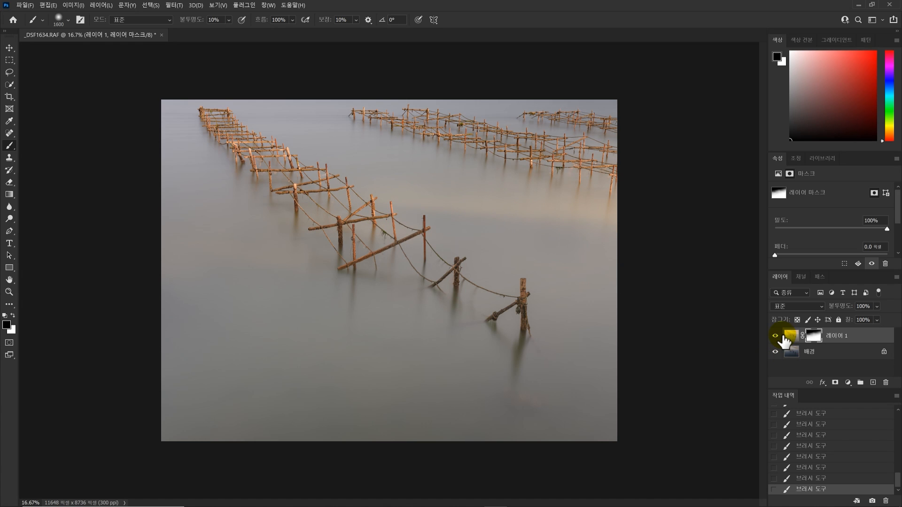
pyautogui.click(775, 335)
pyautogui.click(775, 336)
pyautogui.click(775, 336)
pyautogui.click(776, 335)
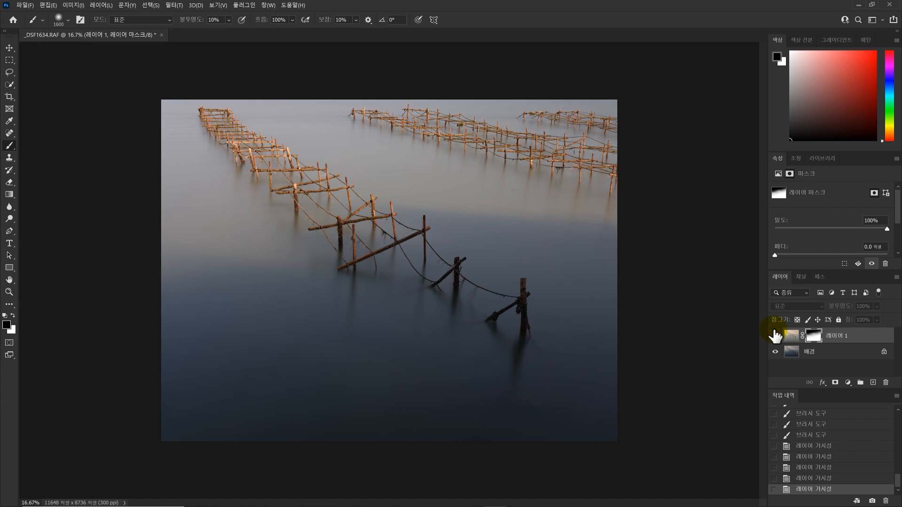
pyautogui.click(775, 336)
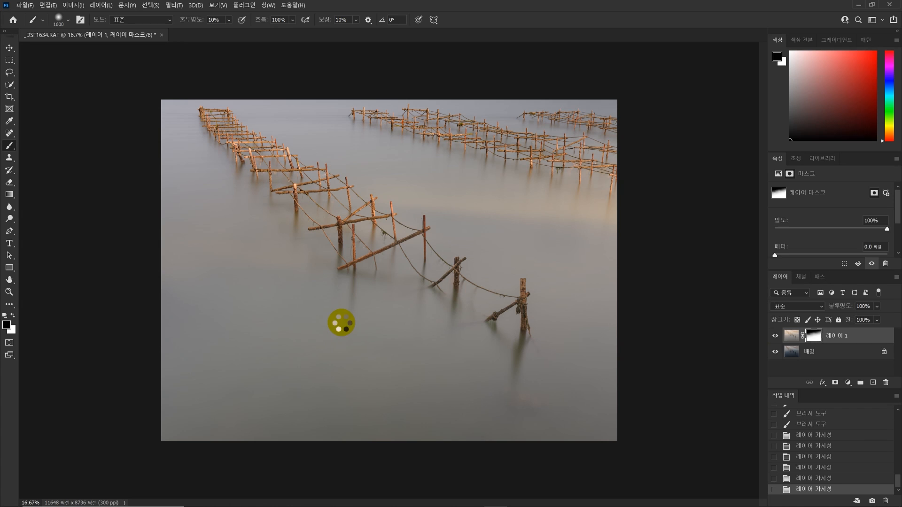
# - Merge the visible layers and convert the image to black and white (흑백) with the default (기본값) preset
pyautogui.hotkey('ctrl', 'shift', 'e')
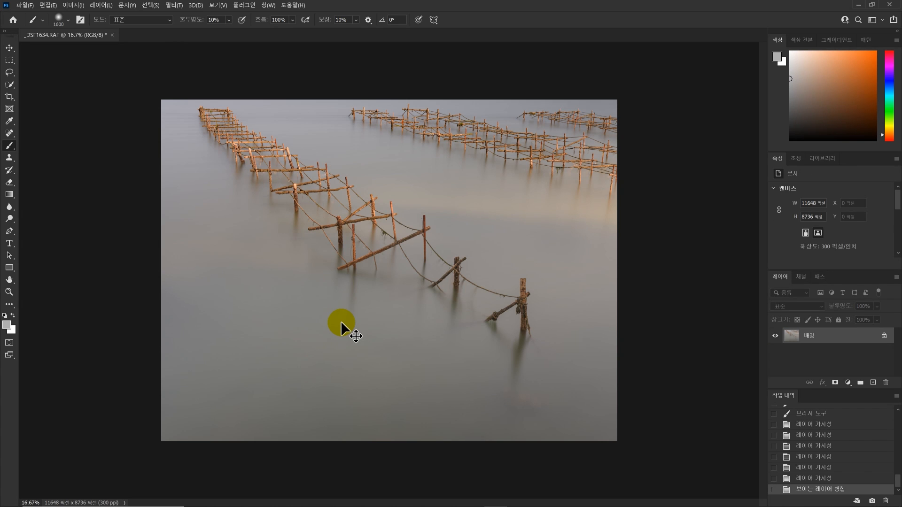
pyautogui.hotkey('ctrl', 'alt', 'shift', 'b')
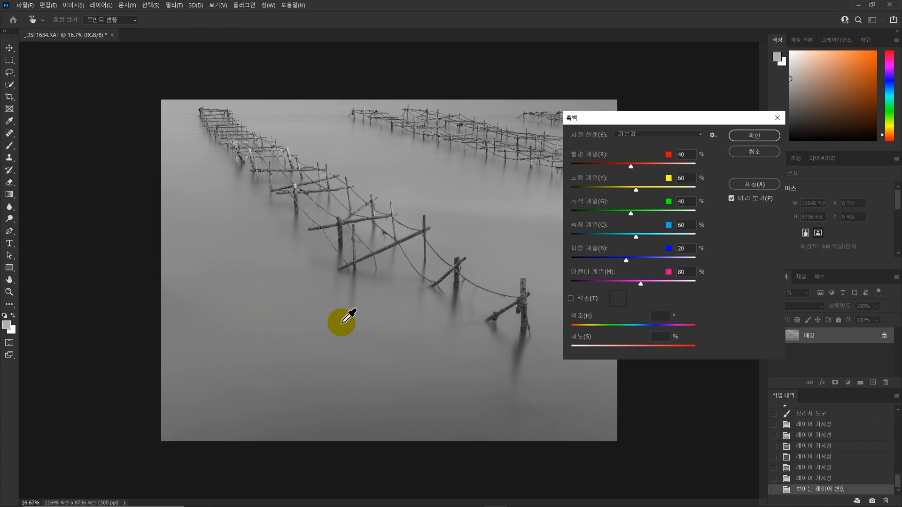
pyautogui.press('Return')
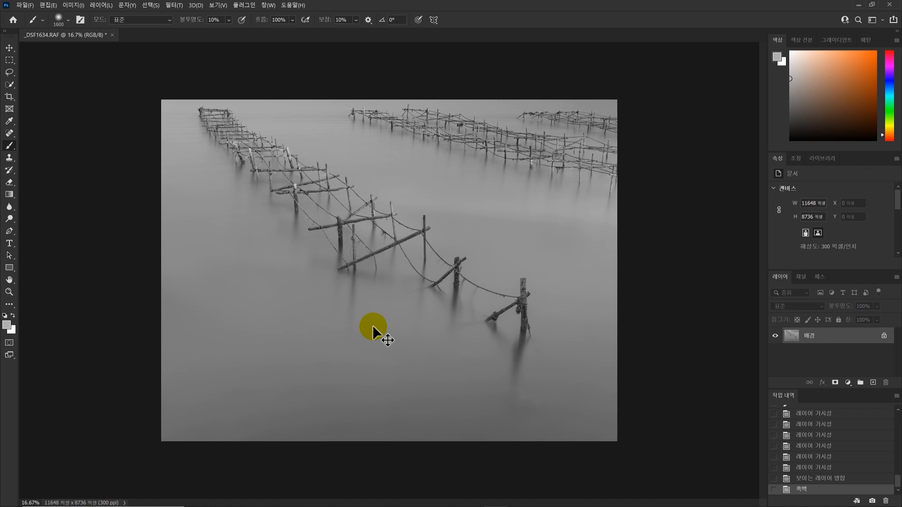
# - Duplicate the black-and-white layer and, in the Camera Raw filter, set exposure (노출) to +0.50, whites (흰색 계열) to +31 and blacks (검정 계열) to -39
pyautogui.hotkey('ctrl', 'j')
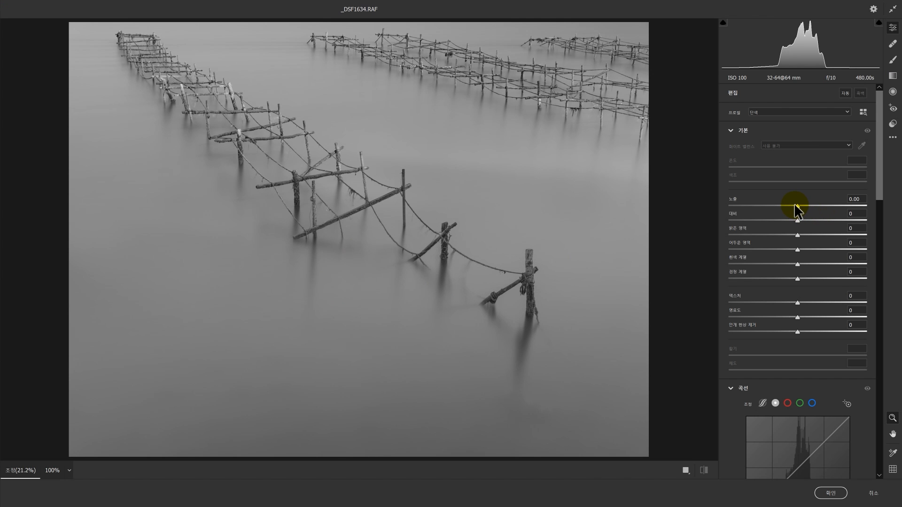
pyautogui.moveTo(794, 203); pyautogui.dragTo(798, 207)
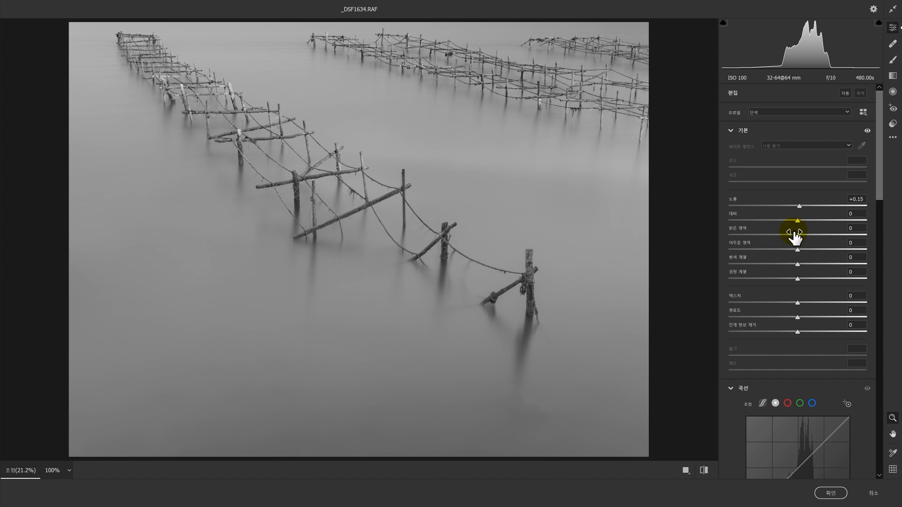
pyautogui.moveTo(799, 265); pyautogui.dragTo(770, 287)
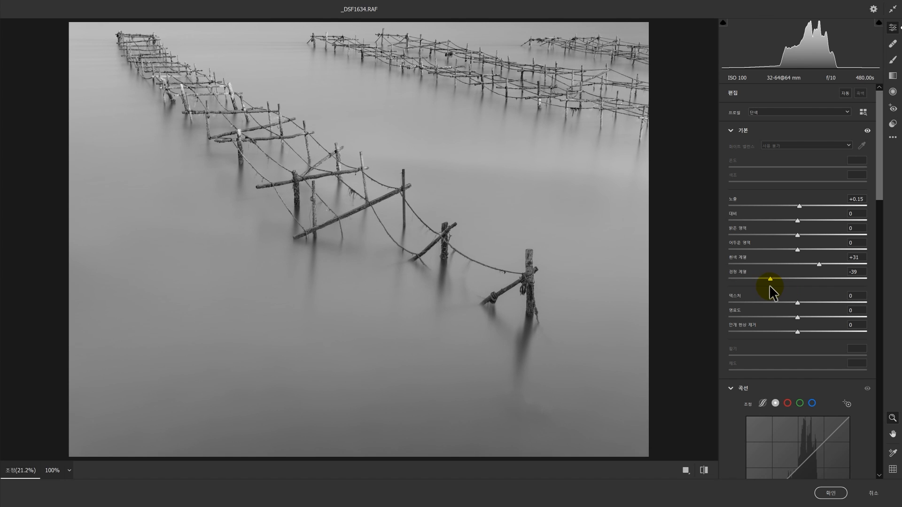
pyautogui.moveTo(798, 209)
pyautogui.mouseDown()
pyautogui.moveTo(807, 208)
pyautogui.moveTo(802, 214)
pyautogui.mouseUp()
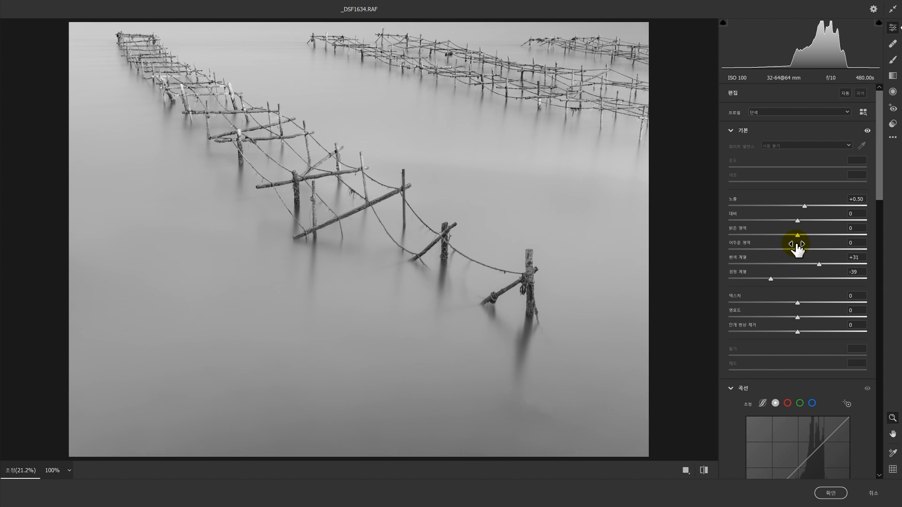
# - Set exposure (노출) to +0.70, contrast (대비) to +35, highlights (밝은 영역) to -37 and whites (흰색 계열) to -27
pyautogui.moveTo(819, 263); pyautogui.dragTo(832, 237)
pyautogui.moveTo(802, 208); pyautogui.dragTo(803, 205)
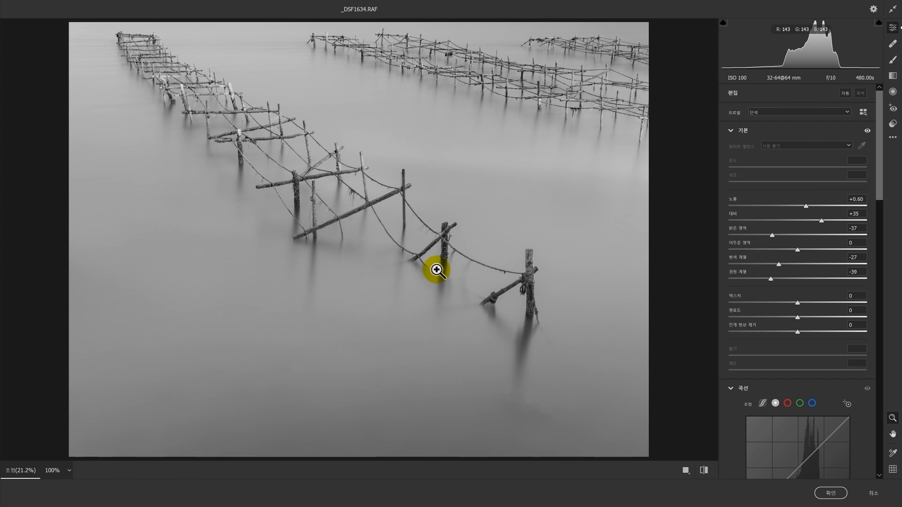
pyautogui.moveTo(804, 207); pyautogui.dragTo(807, 206)
# - Set texture (텍스처) to +12 and clarity (명료도) to +9, keep the tone curve straight and apply the Camera Raw filter
pyautogui.moveTo(798, 303)
pyautogui.mouseDown()
pyautogui.moveTo(806, 304)
pyautogui.moveTo(801, 316)
pyautogui.mouseUp()
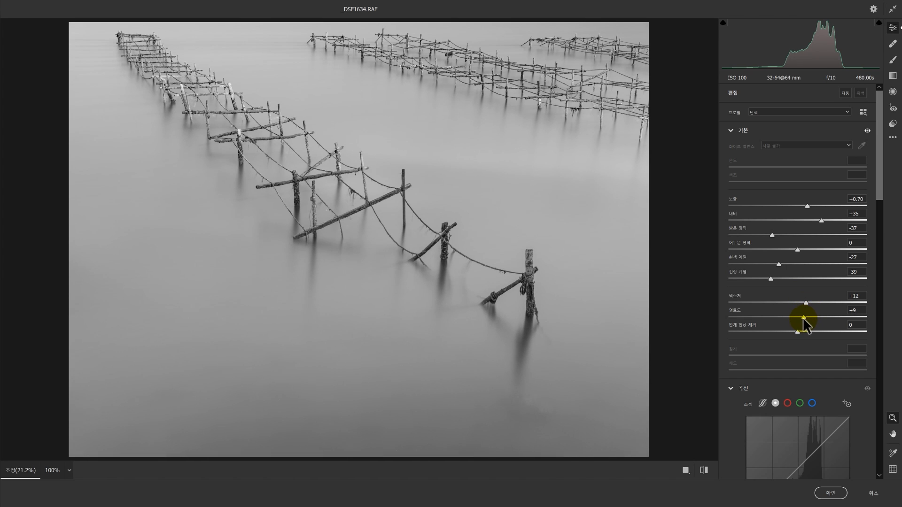
pyautogui.scroll(-5, 809, 319)
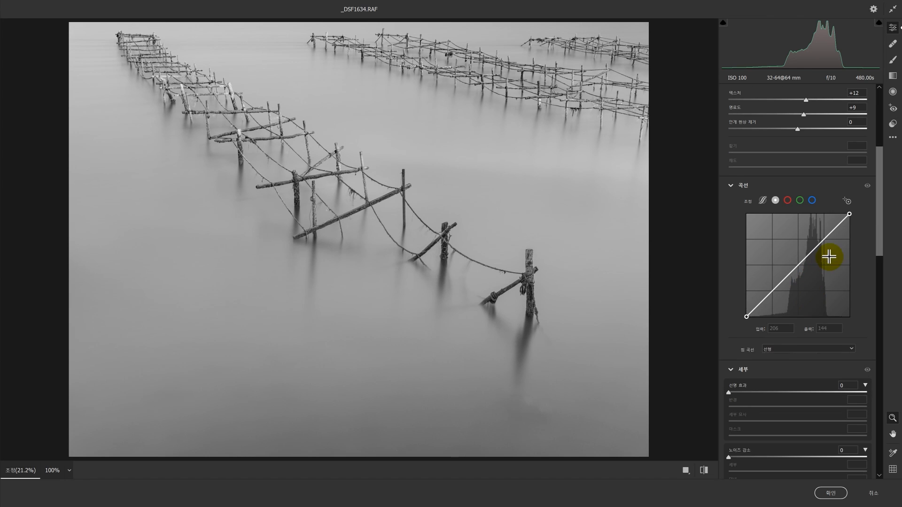
pyautogui.moveTo(851, 215)
pyautogui.mouseDown()
pyautogui.moveTo(835, 207)
pyautogui.moveTo(849, 214)
pyautogui.mouseUp()
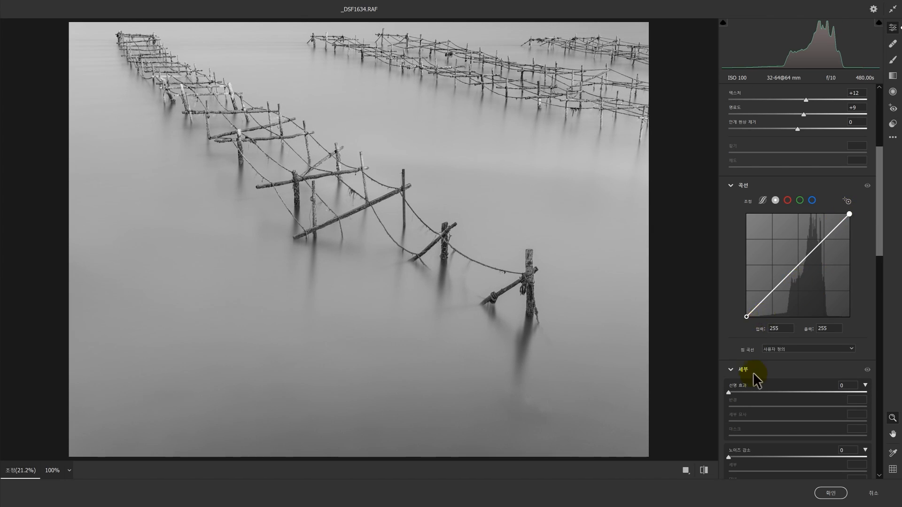
pyautogui.click(831, 493)
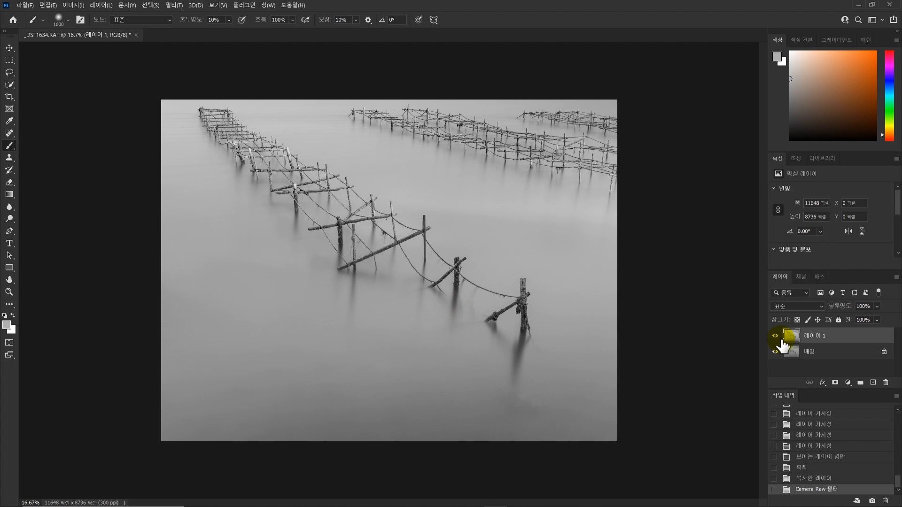
# - Toggle the visibility of the filtered black-and-white layer to compare it with the background
pyautogui.click(775, 336)
pyautogui.click(776, 336)
pyautogui.click(776, 336)
pyautogui.click(776, 337)
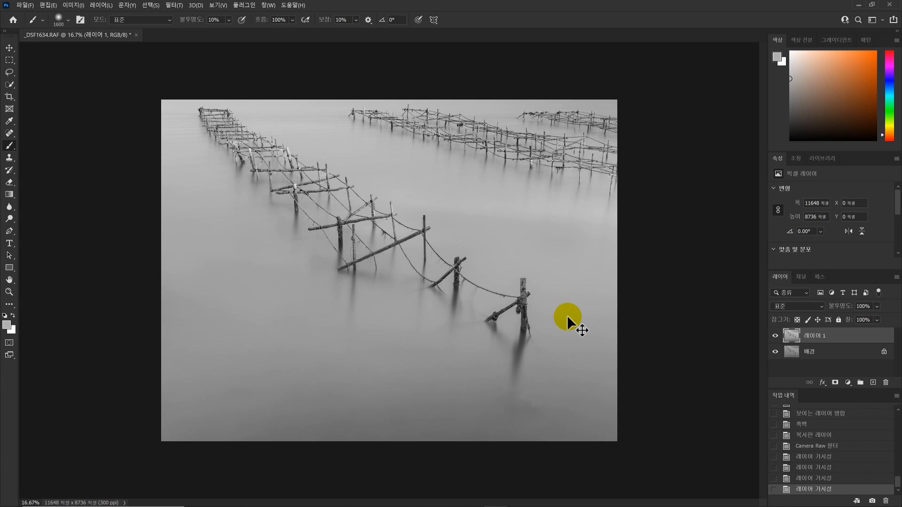
# - Merge the visible black-and-white layers into the background and inspect the water around the nearest posts
pyautogui.hotkey('ctrl', 'shift', 'e')
pyautogui.press('z')
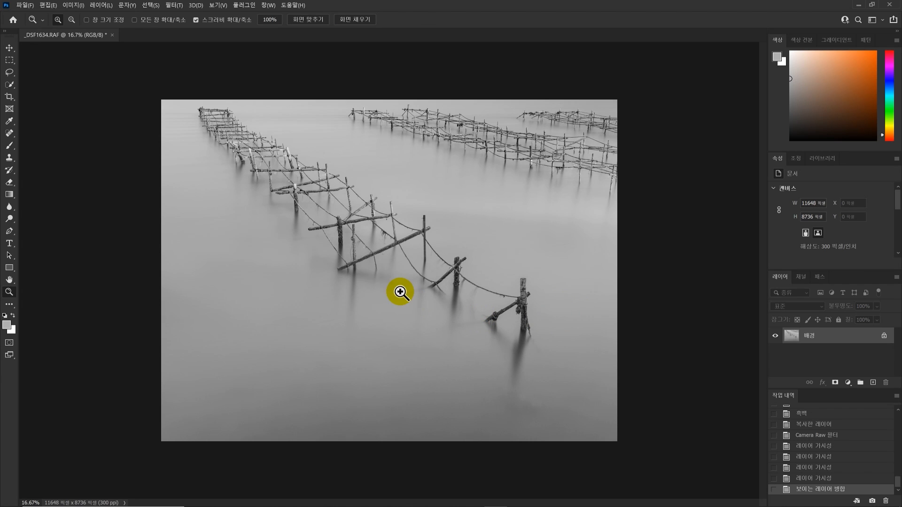
pyautogui.click(447, 343)
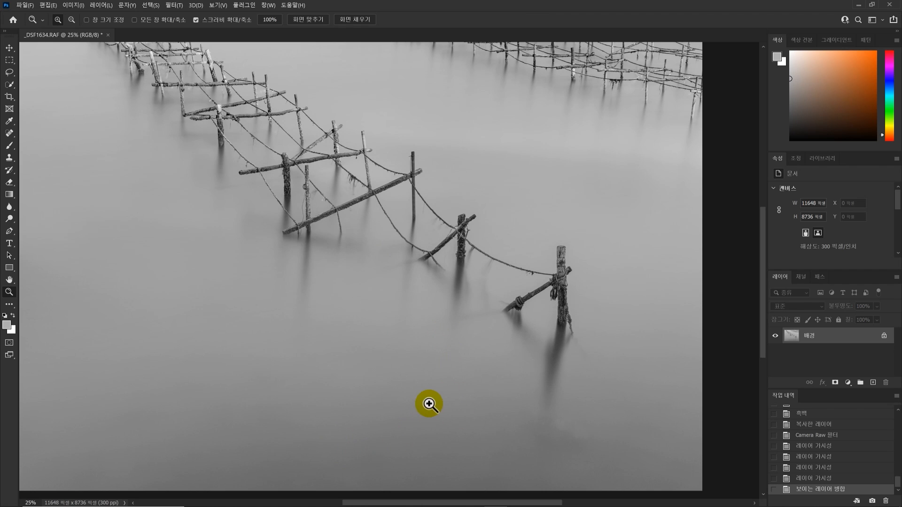
pyautogui.keyDown('alt'); pyautogui.click(429, 386); pyautogui.keyUp('alt')
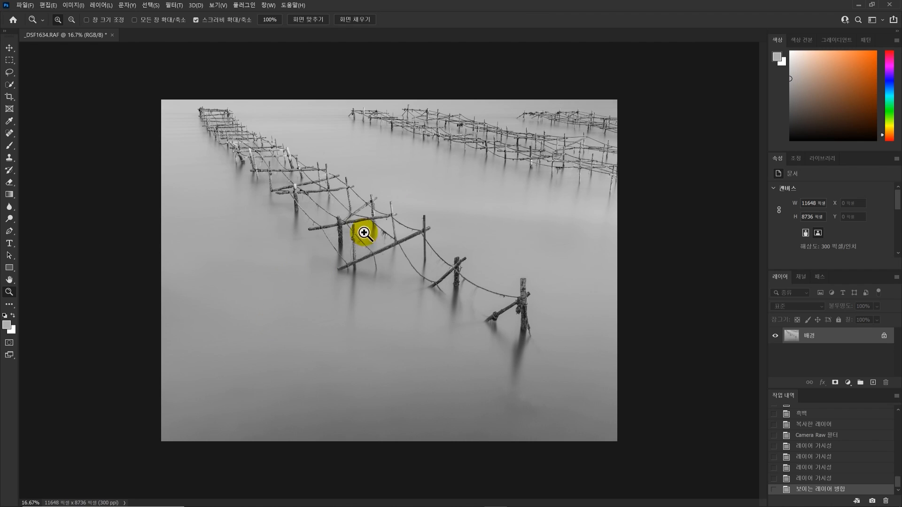
# - Sample the light grey of the water and brush it across the bottom edge at size 2500 and 20% opacity
pyautogui.press('b')
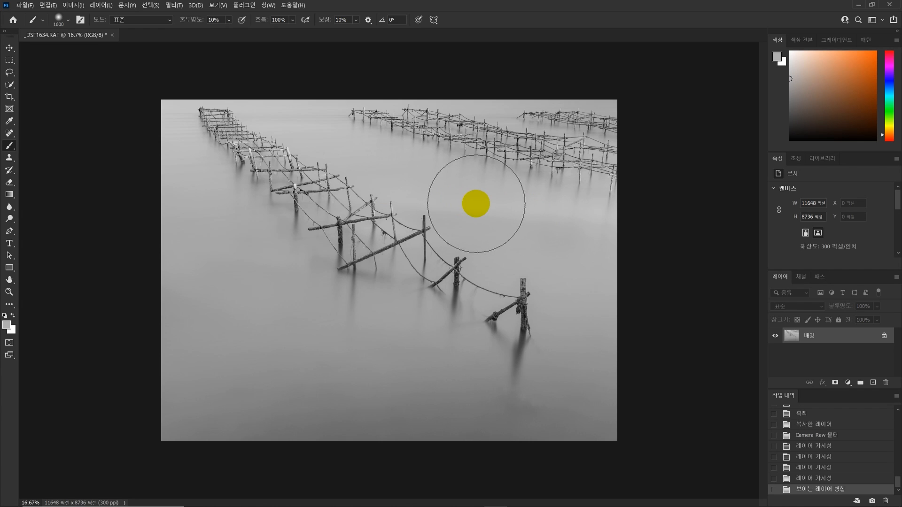
pyautogui.keyDown('alt'); pyautogui.click(478, 206); pyautogui.keyUp('alt')
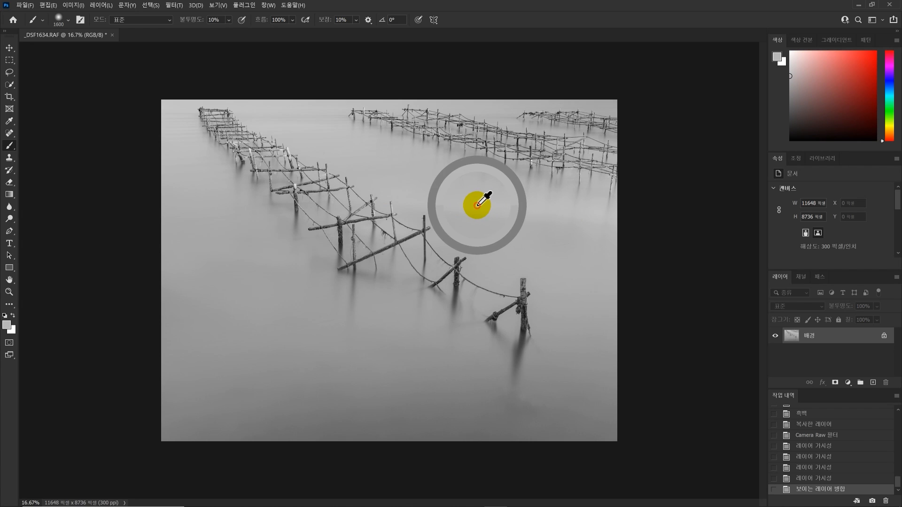
pyautogui.press(']')
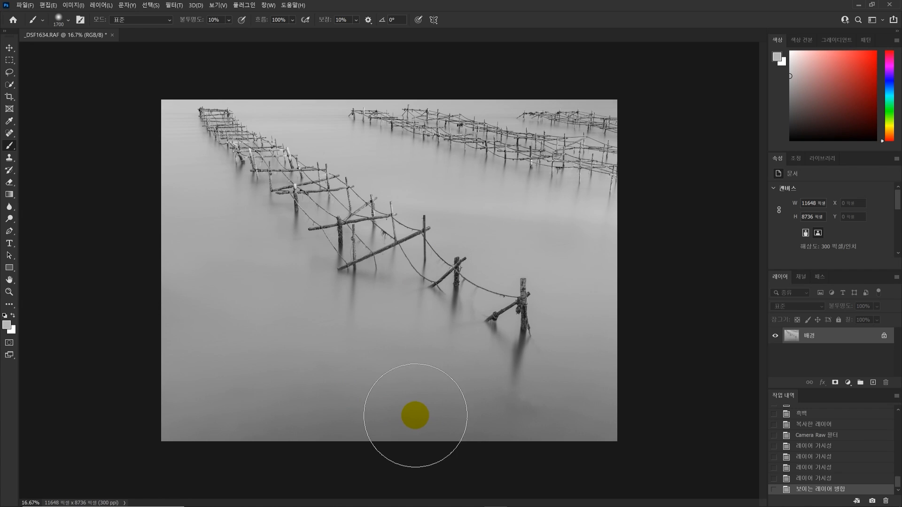
pyautogui.press(']')
pyautogui.press(']')
pyautogui.press(']')
pyautogui.press(']')
pyautogui.press(']')
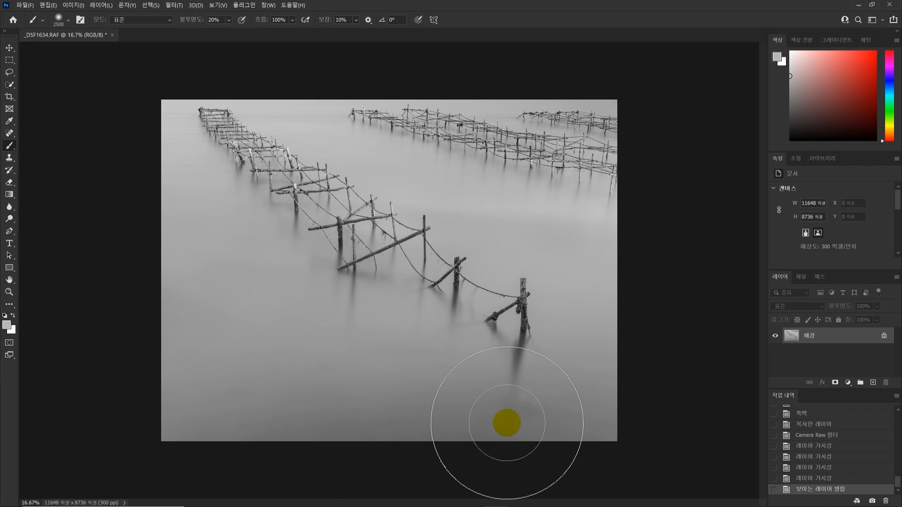
pyautogui.press(']')
pyautogui.moveTo(543, 423); pyautogui.dragTo(29, 409)
pyautogui.moveTo(156, 415); pyautogui.dragTo(669, 437)
pyautogui.moveTo(531, 432)
pyautogui.mouseDown()
pyautogui.moveTo(433, 417)
pyautogui.moveTo(526, 419)
pyautogui.moveTo(109, 402)
pyautogui.moveTo(490, 448)
pyautogui.mouseUp()
# - Brush the sampled grey over the dark lower-right corner and bottom water, using sizes between 2300 and 2600
pyautogui.press('[')
pyautogui.press('[')
pyautogui.press('[')
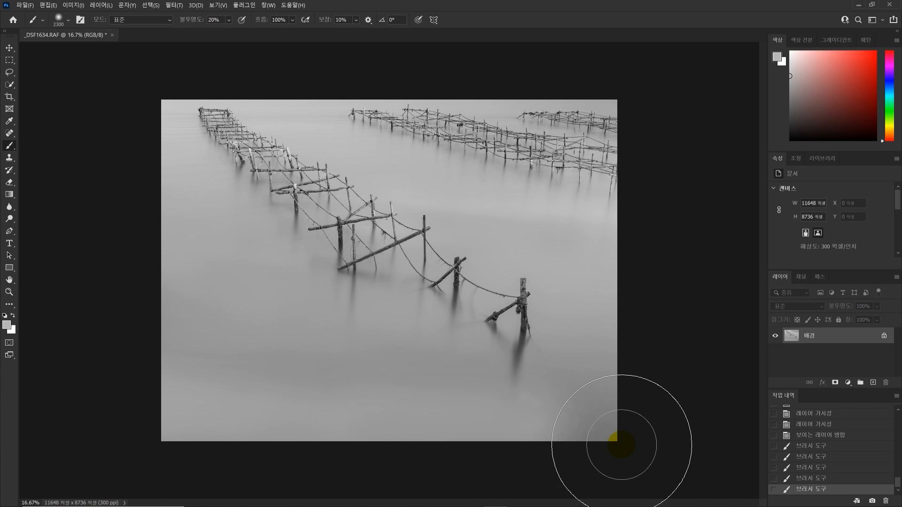
pyautogui.press(']')
pyautogui.moveTo(624, 394)
pyautogui.mouseDown()
pyautogui.moveTo(579, 434)
pyautogui.moveTo(547, 410)
pyautogui.moveTo(536, 413)
pyautogui.mouseUp()
pyautogui.press(']')
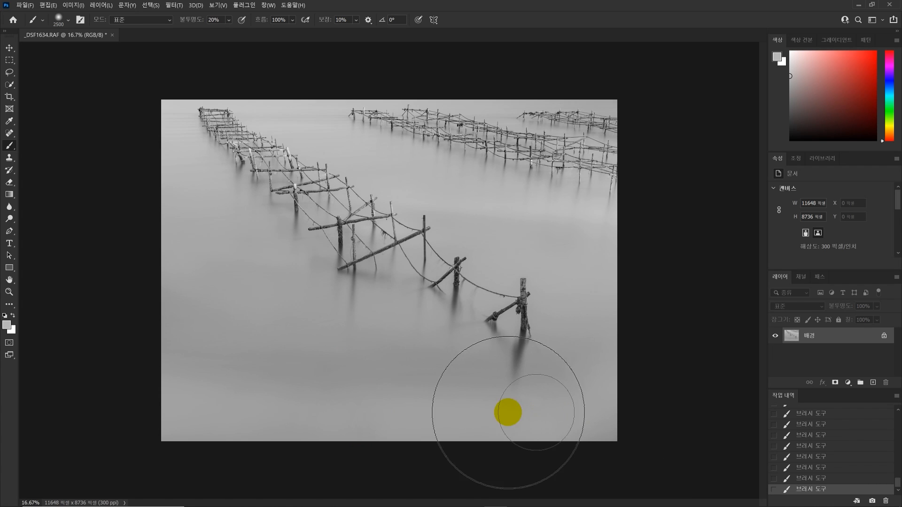
pyautogui.press(']')
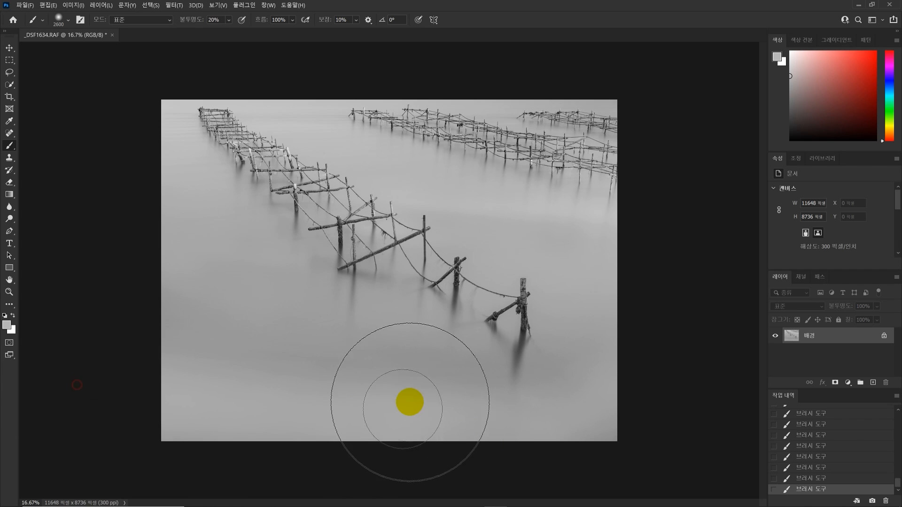
pyautogui.press(']')
pyautogui.press(']')
# - Even out the foreground and left-side water with the grey brush, enlarging it from size 2300 to 3000
pyautogui.press('[')
pyautogui.press('[')
pyautogui.press('[')
pyautogui.press('[')
pyautogui.press('[')
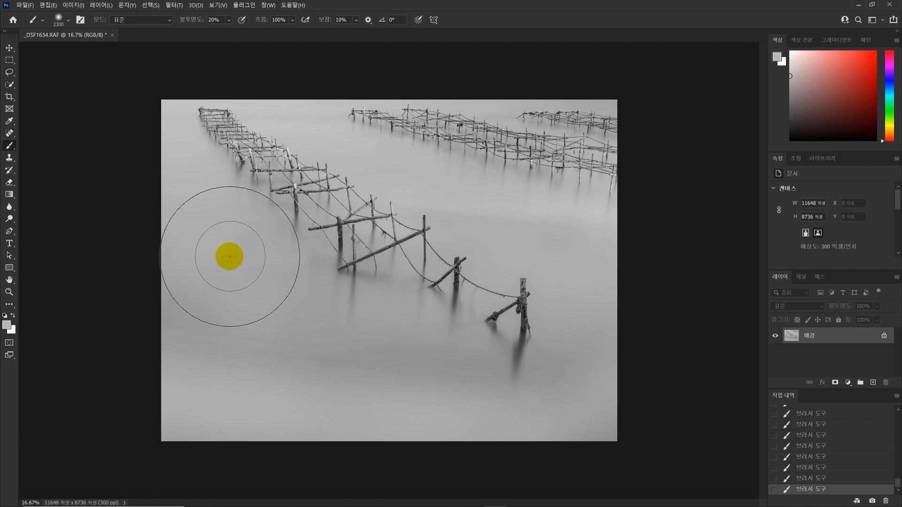
pyautogui.press(']')
pyautogui.press(']')
pyautogui.press(']')
pyautogui.press(']')
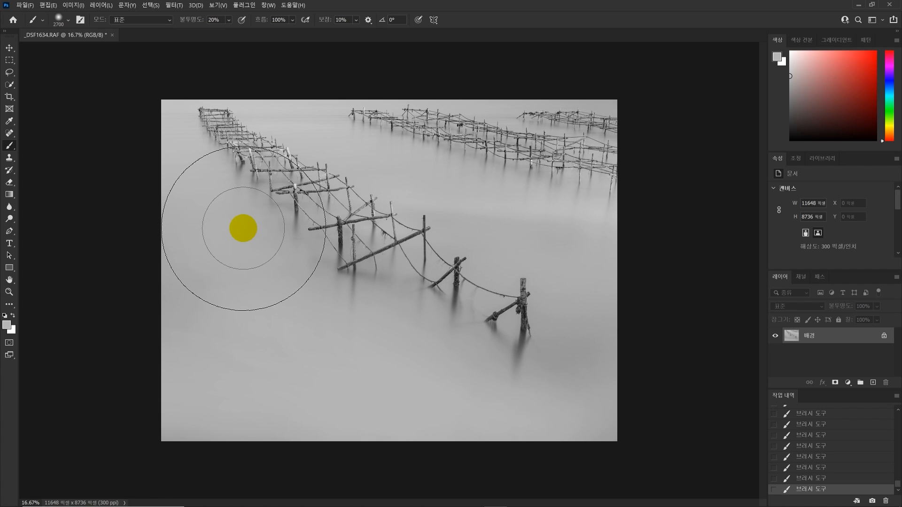
pyautogui.press(']')
pyautogui.press(']')
pyautogui.press(']')
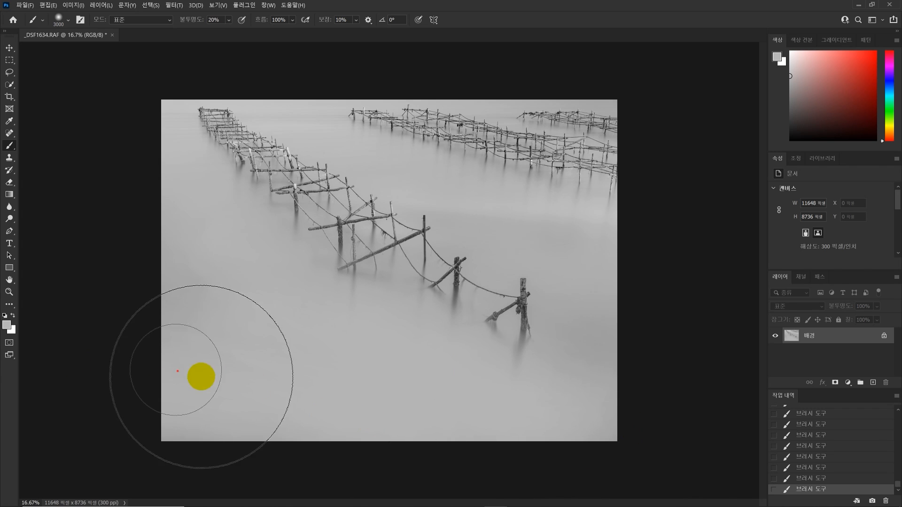
# - Reduce the brush to size 2000 and lighten the water between the nearest posts and the distant rows
pyautogui.press('[')
pyautogui.press('[')
pyautogui.press('[')
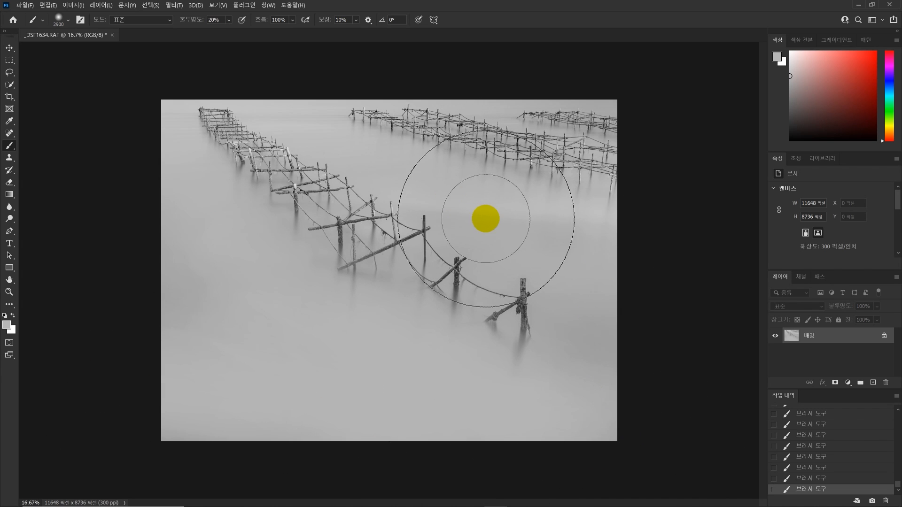
pyautogui.press('[')
pyautogui.press('[')
pyautogui.press('[')
pyautogui.press('[')
pyautogui.press('[')
pyautogui.press('[')
pyautogui.press('[')
pyautogui.press('[')
pyautogui.press(']')
pyautogui.press(']')
pyautogui.press(']')
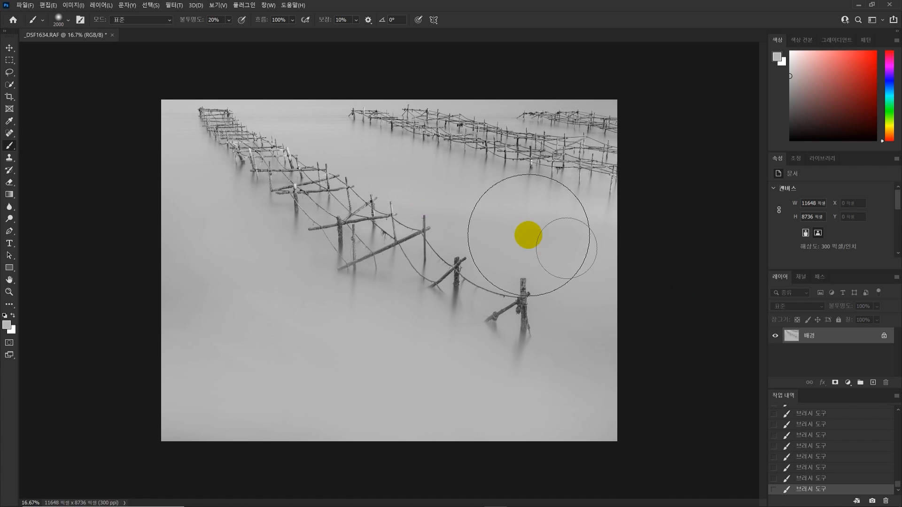
# - Paint grey over the upper-left corner and down the image's left edge, with brush sizes from 1600 to 2200
pyautogui.press('[')
pyautogui.press('[')
pyautogui.press('[')
pyautogui.press('[')
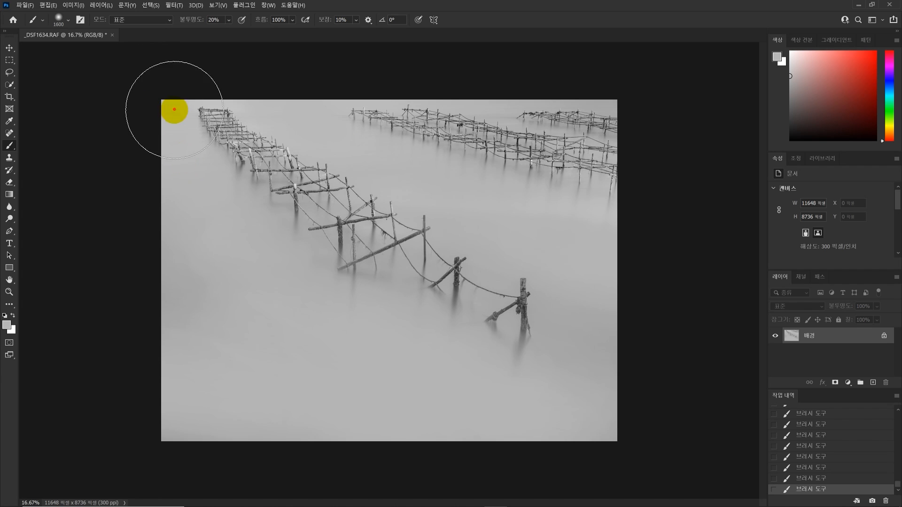
pyautogui.press(']')
pyautogui.press(']')
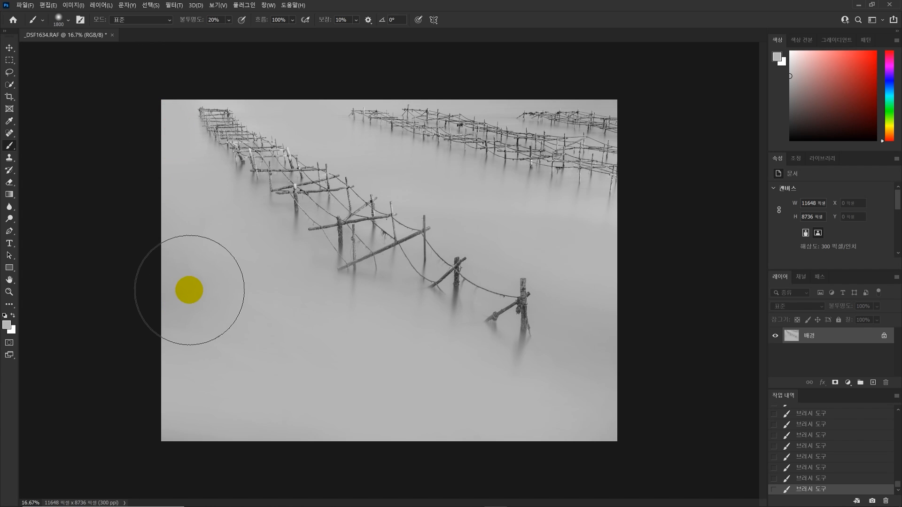
pyautogui.press(']')
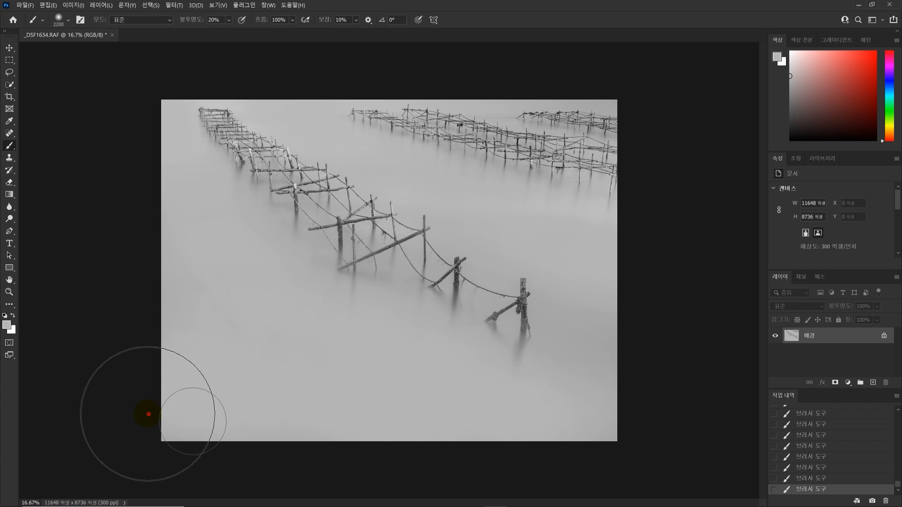
# - Smooth the water between the two groups of post rows with the brush at size 1900
pyautogui.press('[')
pyautogui.press('[')
pyautogui.press('[')
pyautogui.press('[')
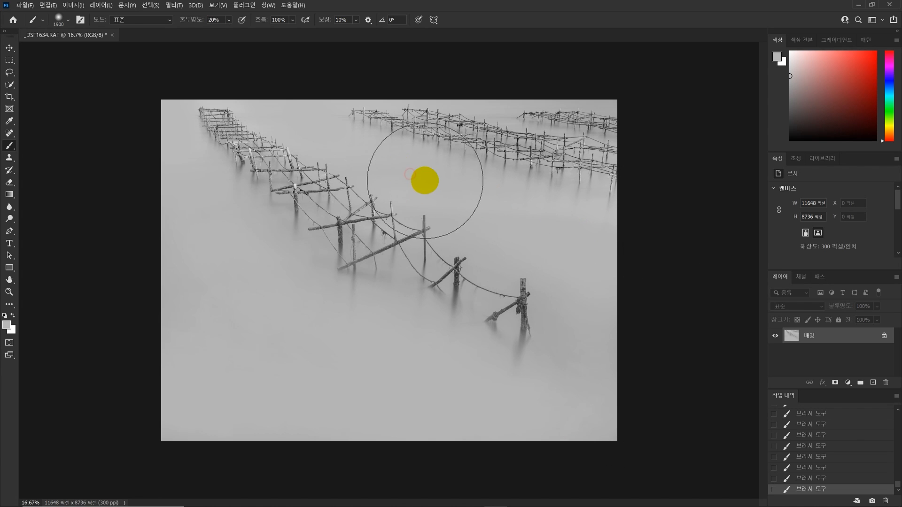
# - Paint grey over the foreground water below the post row, using brush sizes 1700 and 1900
pyautogui.press('[')
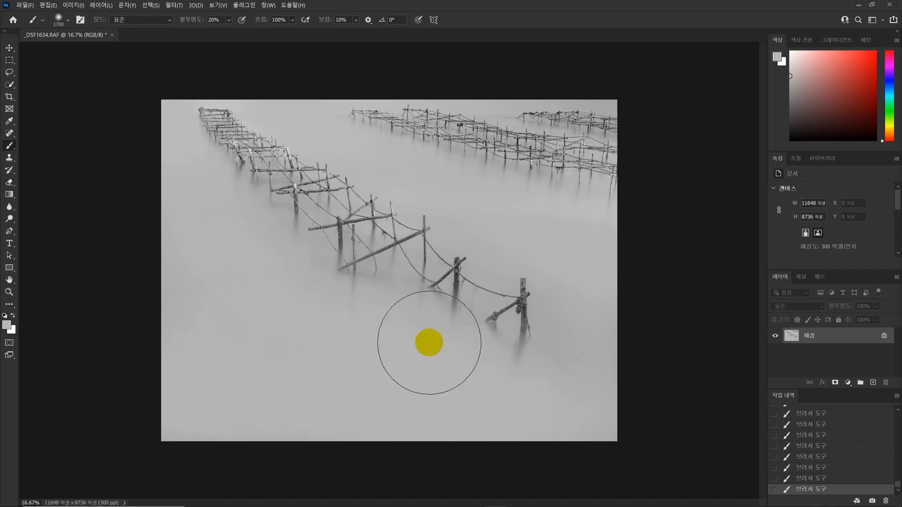
pyautogui.moveTo(379, 321)
pyautogui.mouseDown()
pyautogui.moveTo(427, 366)
pyautogui.moveTo(466, 332)
pyautogui.mouseUp()
pyautogui.moveTo(458, 366); pyautogui.dragTo(443, 403)
pyautogui.press(']')
pyautogui.press(']')
pyautogui.press(']')
pyautogui.moveTo(370, 407); pyautogui.dragTo(362, 428)
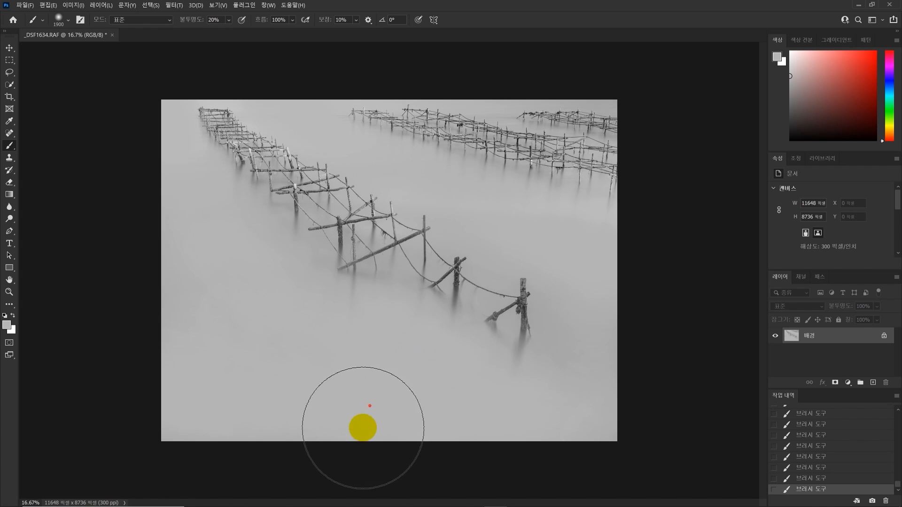
pyautogui.moveTo(299, 415); pyautogui.dragTo(322, 366)
# - Even out the remaining tones in the water along the left and right sides with a size 2100 brush
pyautogui.press(']')
pyautogui.press(']')
pyautogui.moveTo(240, 279)
pyautogui.mouseDown()
pyautogui.moveTo(238, 262)
pyautogui.moveTo(257, 239)
pyautogui.moveTo(191, 191)
pyautogui.moveTo(127, 86)
pyautogui.moveTo(156, 162)
pyautogui.moveTo(165, 231)
pyautogui.mouseUp()
pyautogui.press('[')
pyautogui.moveTo(207, 357); pyautogui.dragTo(360, 425)
pyautogui.click(595, 343)
pyautogui.moveTo(578, 235)
pyautogui.mouseDown()
pyautogui.moveTo(559, 218)
pyautogui.moveTo(477, 206)
pyautogui.moveTo(622, 242)
pyautogui.mouseUp()
pyautogui.moveTo(559, 223); pyautogui.dragTo(775, 356)
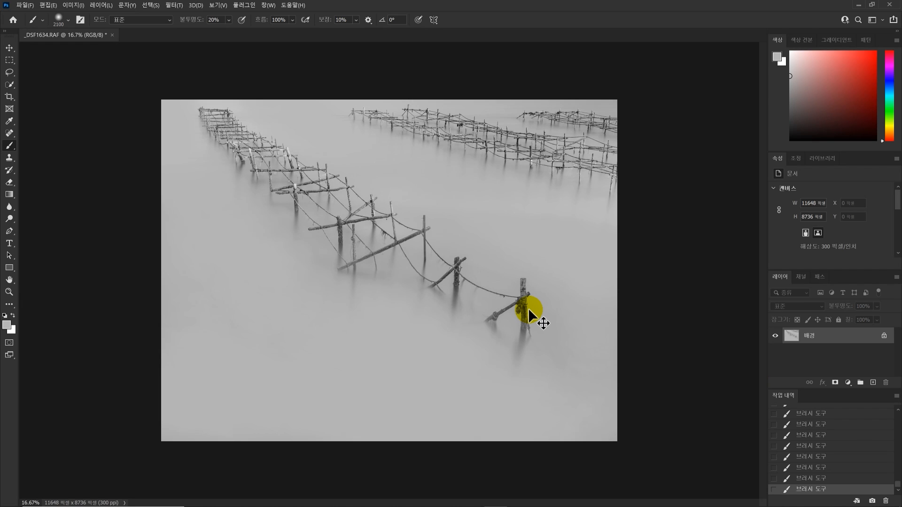
# - Duplicate the background layer, open the copy in the Camera Raw filter and set contrast (대비) to +65
pyautogui.hotkey('ctrl', 'j')
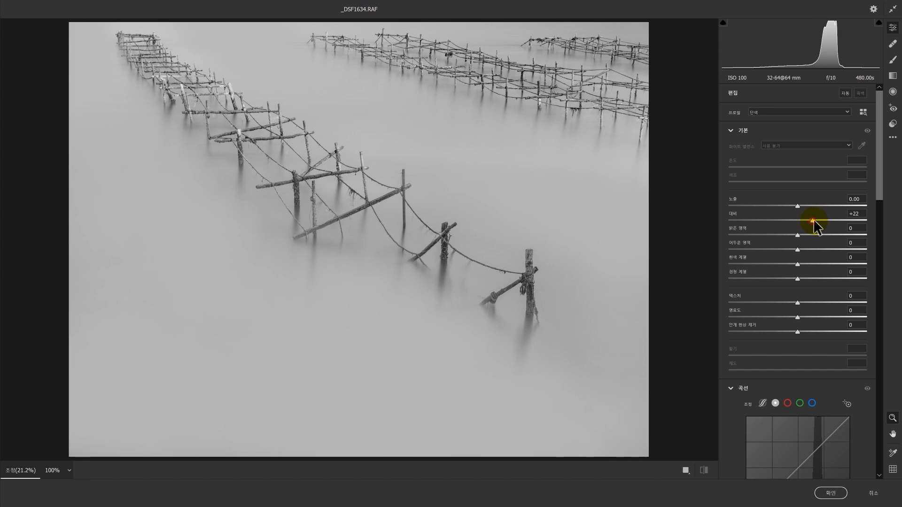
pyautogui.moveTo(866, 235)
pyautogui.mouseDown()
pyautogui.moveTo(806, 230)
pyautogui.moveTo(853, 241)
pyautogui.mouseUp()
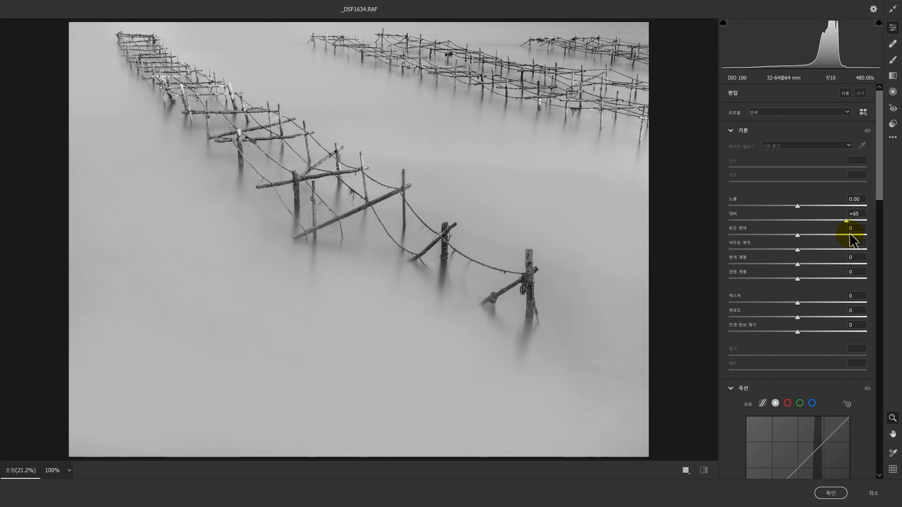
pyautogui.moveTo(860, 238); pyautogui.dragTo(859, 238)
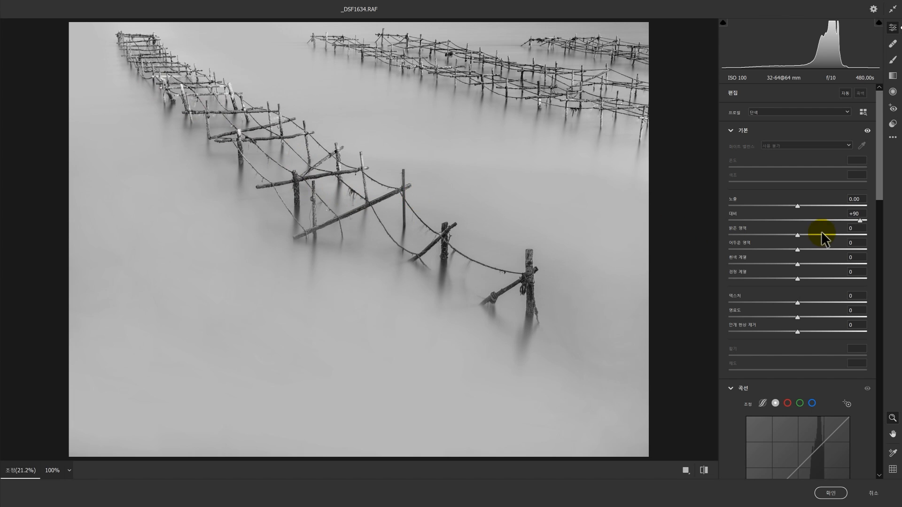
pyautogui.moveTo(806, 219); pyautogui.dragTo(891, 244)
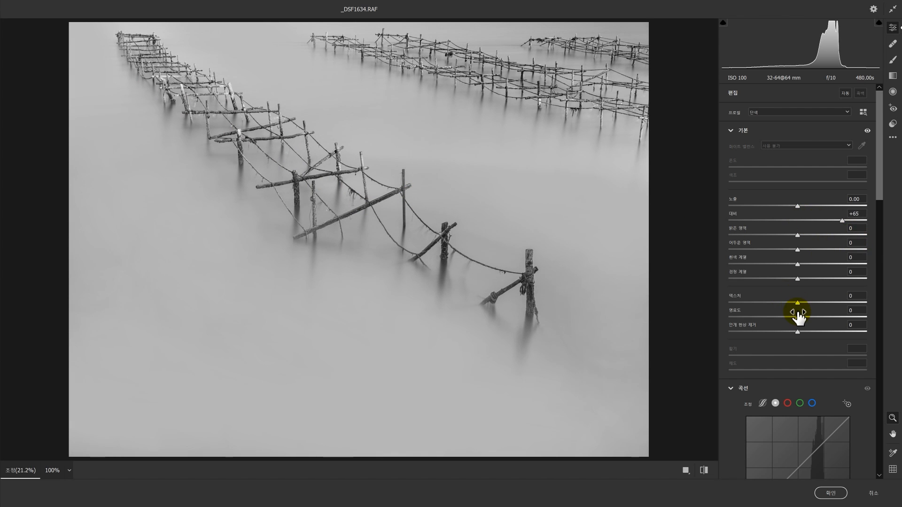
# - Set sharpening to 42 with radius 1.2, texture to +13, clarity to +6, exposure to +0.40, highlights to -6 and whites to -5
pyautogui.scroll(-5, 824, 359)
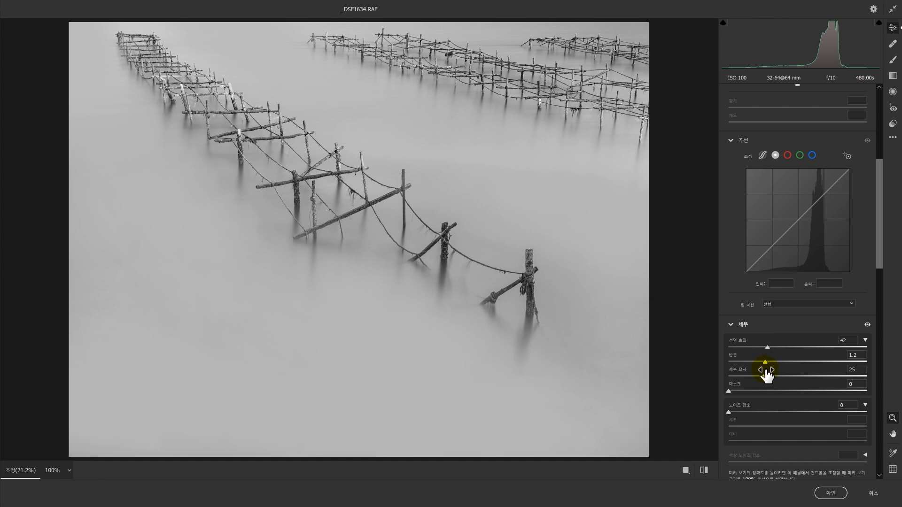
pyautogui.scroll(5, 778, 376)
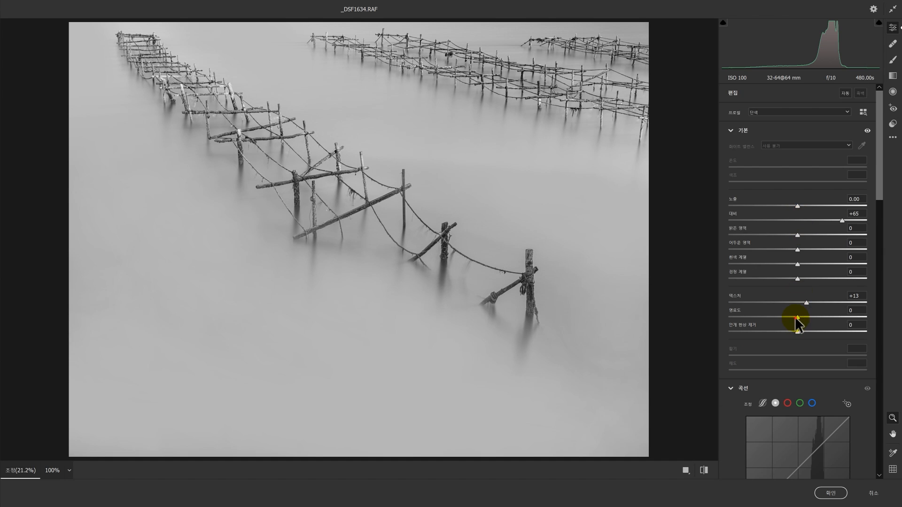
pyautogui.moveTo(797, 205); pyautogui.dragTo(803, 205)
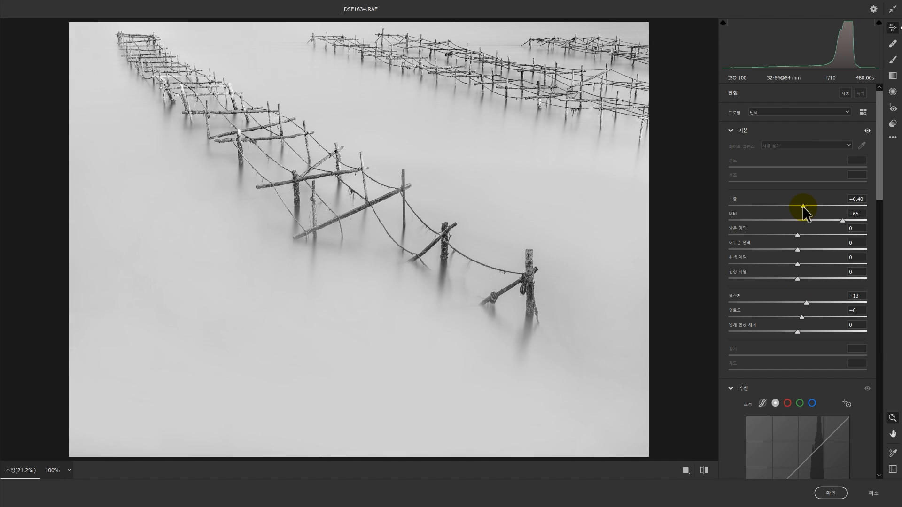
pyautogui.moveTo(792, 265)
pyautogui.mouseDown()
pyautogui.moveTo(735, 261)
pyautogui.moveTo(801, 265)
pyautogui.moveTo(783, 266)
pyautogui.moveTo(791, 266)
pyautogui.mouseUp()
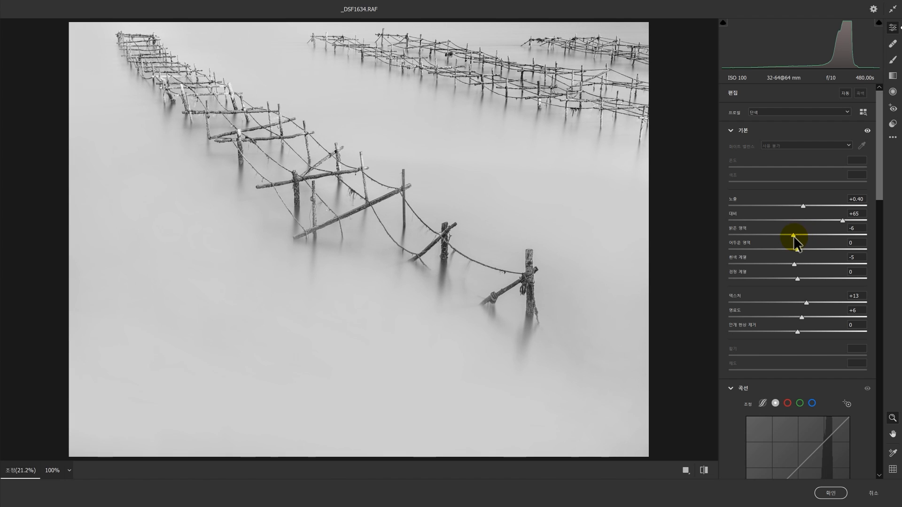
# - Examine the detail of the posts, ropes and surrounding water at 100% zoom
pyautogui.click(413, 192)
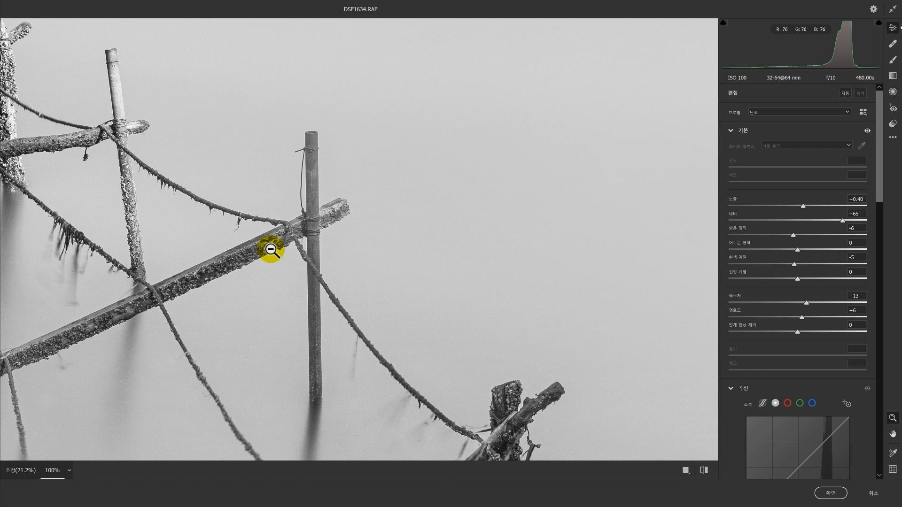
pyautogui.moveTo(530, 451); pyautogui.dragTo(566, 279)
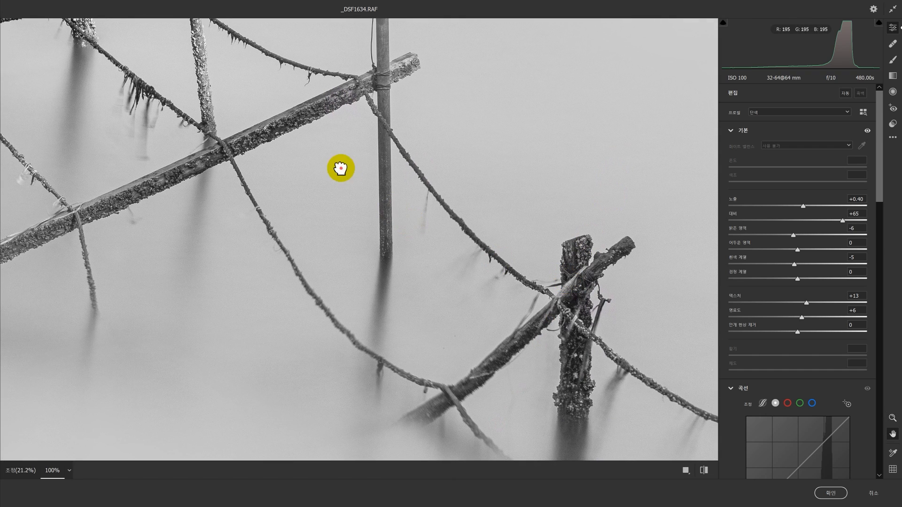
pyautogui.moveTo(341, 168); pyautogui.dragTo(649, 362)
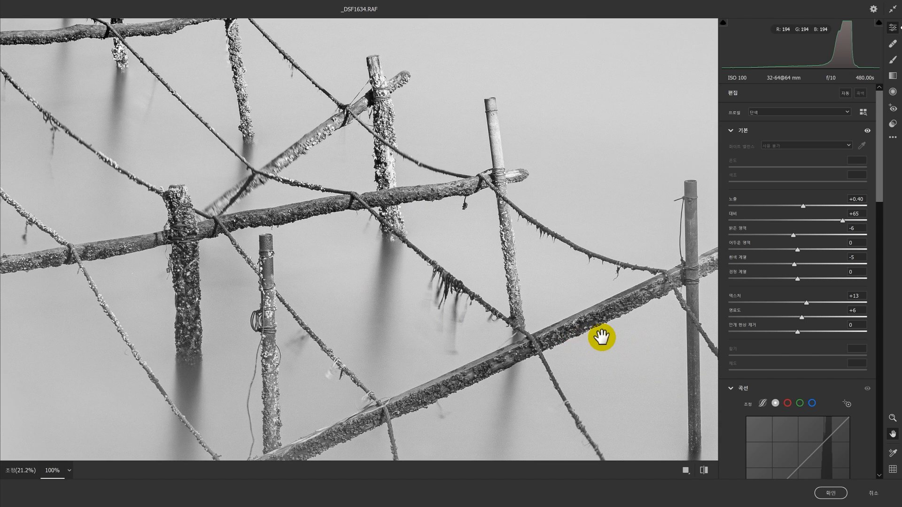
pyautogui.moveTo(354, 205); pyautogui.dragTo(526, 236)
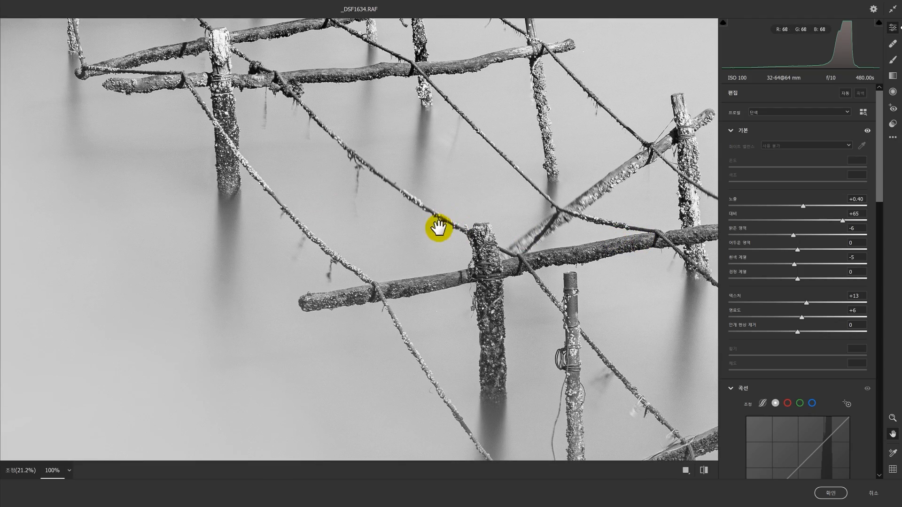
pyautogui.moveTo(454, 226); pyautogui.dragTo(375, 248)
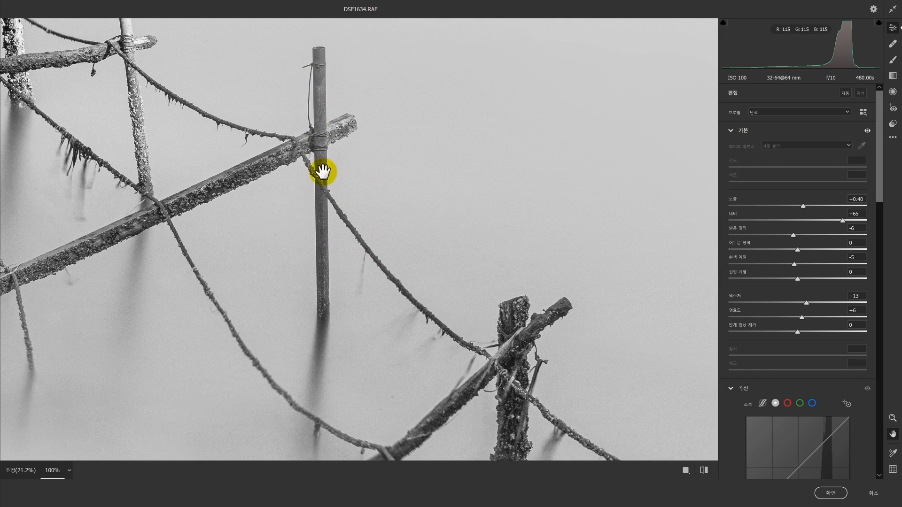
pyautogui.moveTo(526, 407); pyautogui.dragTo(306, 297)
pyautogui.keyDown('alt'); pyautogui.click(303, 296); pyautogui.keyUp('alt')
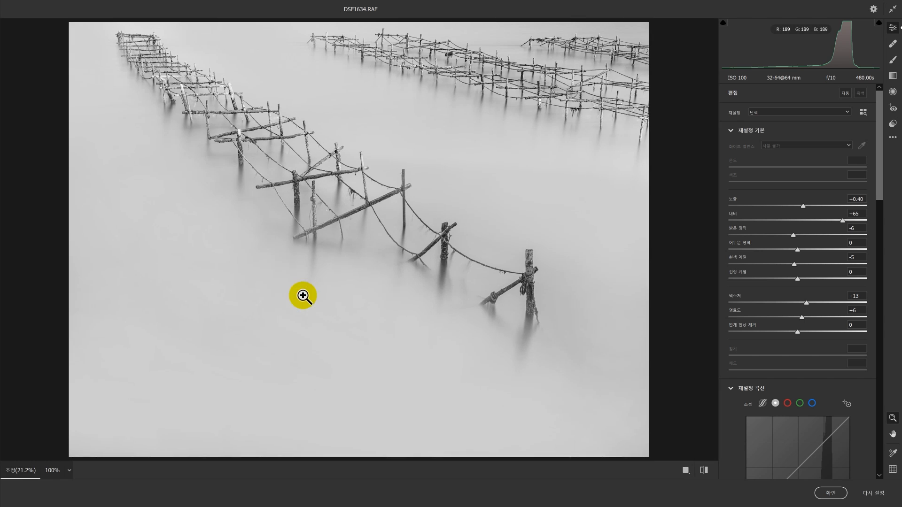
# - Set contrast (대비) to +66 and blacks (검정 계열) to -67
pyautogui.moveTo(819, 221); pyautogui.dragTo(843, 221)
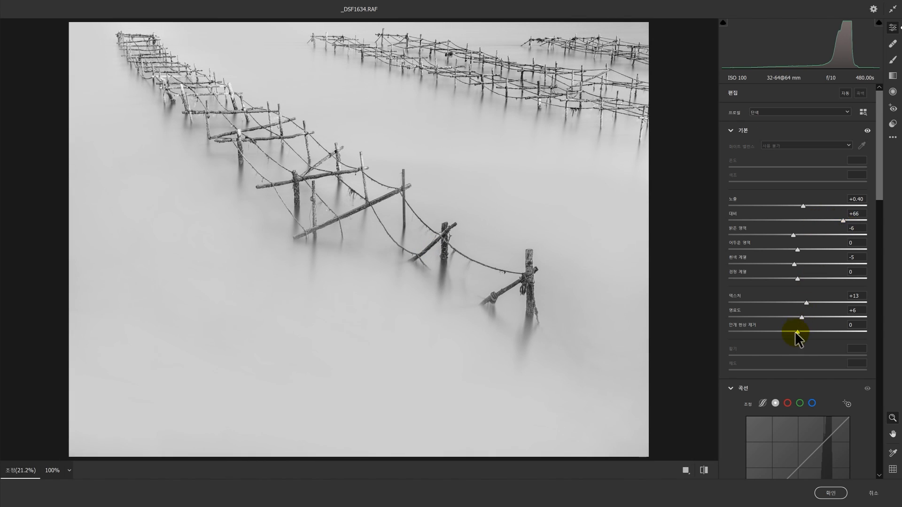
pyautogui.moveTo(798, 280); pyautogui.dragTo(756, 282)
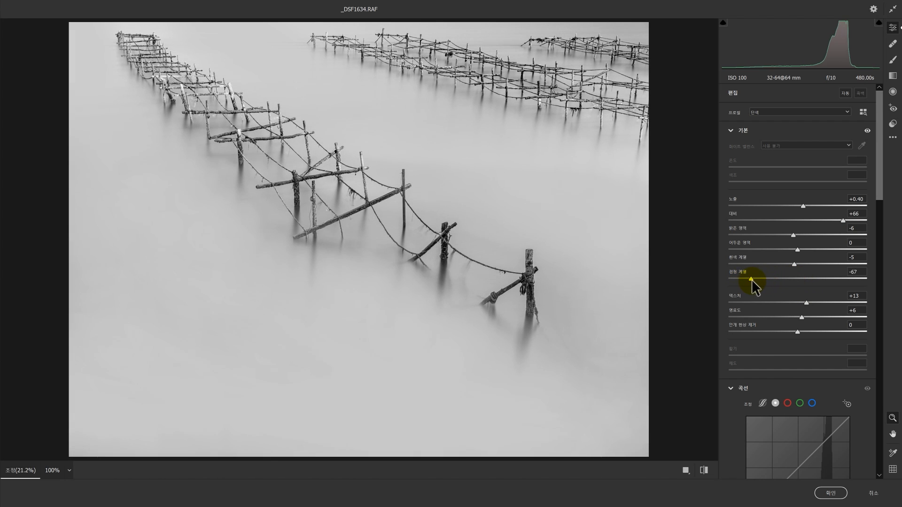
# - Set blacks (검정 계열) to -56, compare the edit with the original settings and apply the Camera Raw filter
pyautogui.click(704, 471)
pyautogui.click(704, 470)
pyautogui.click(704, 470)
pyautogui.click(704, 470)
pyautogui.click(704, 470)
pyautogui.click(704, 470)
pyautogui.click(704, 471)
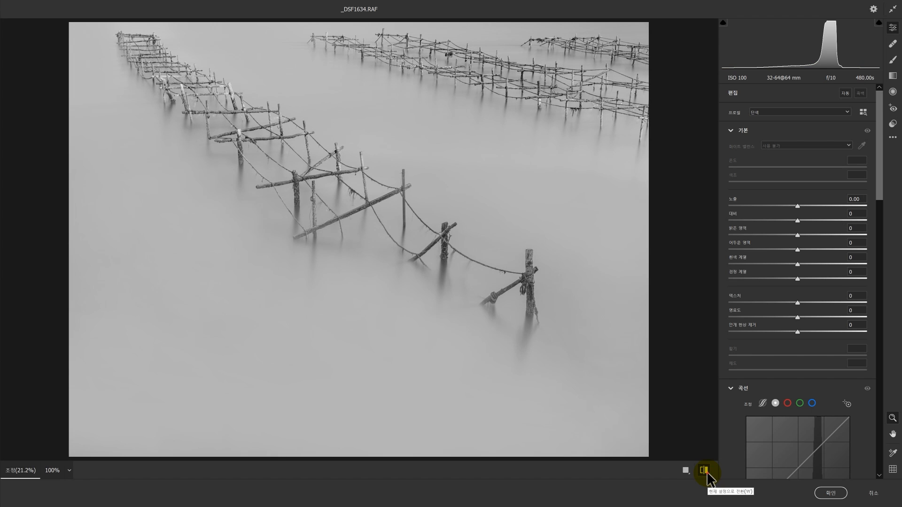
pyautogui.click(704, 470)
pyautogui.click(705, 471)
pyautogui.click(704, 471)
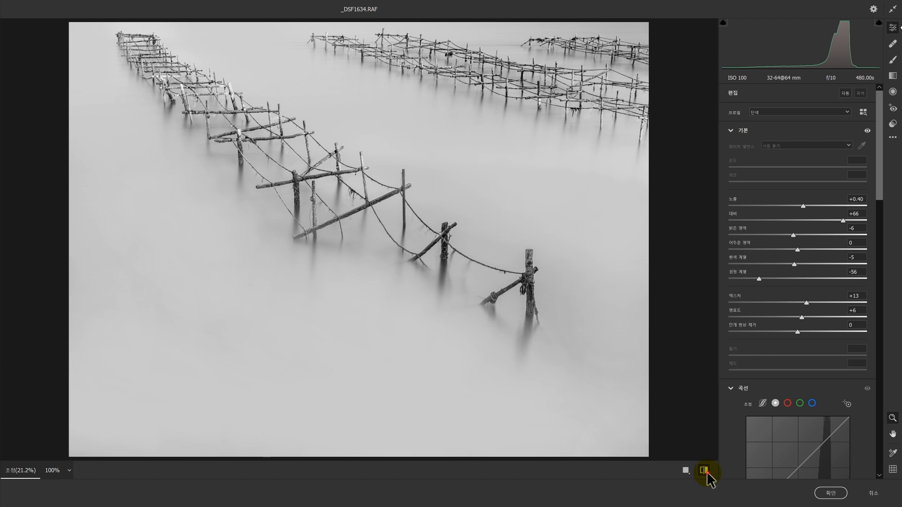
pyautogui.click(704, 470)
pyautogui.click(705, 471)
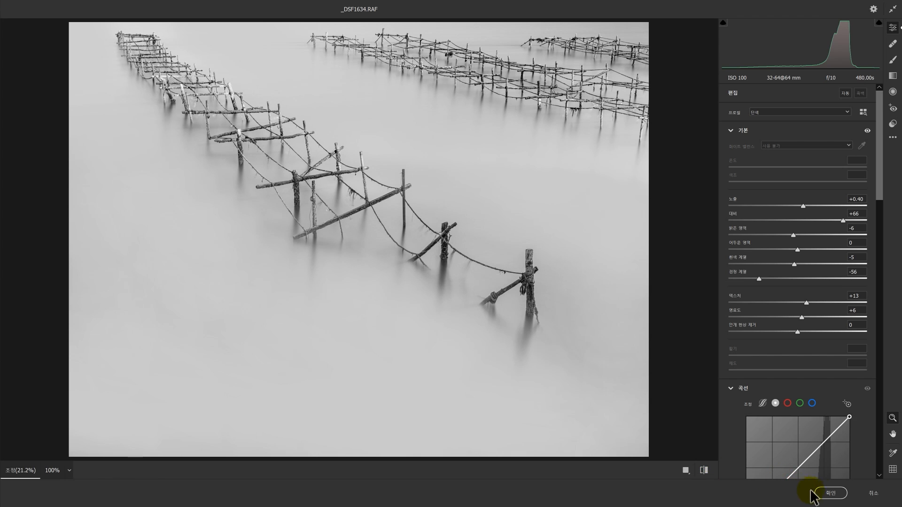
pyautogui.click(830, 493)
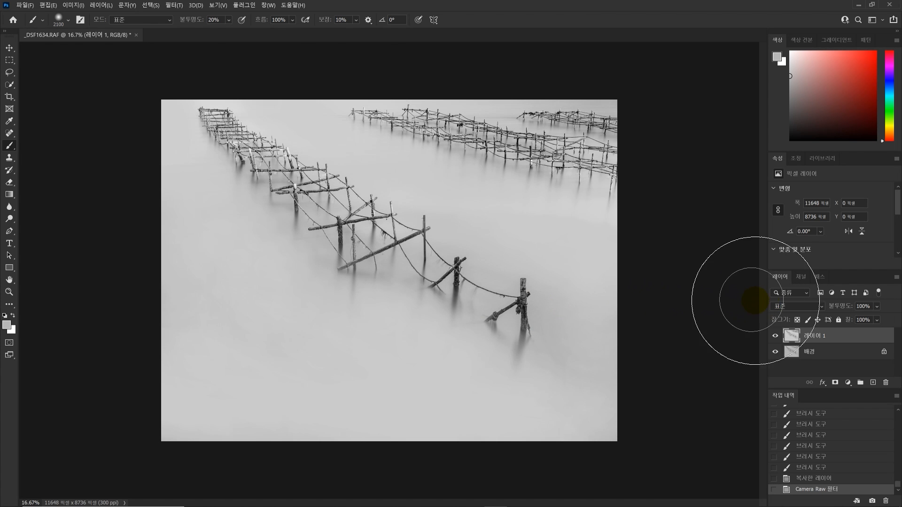
# - Compare the Camera Raw-filtered layer with the untouched background by switching its visibility off and on
pyautogui.click(775, 336)
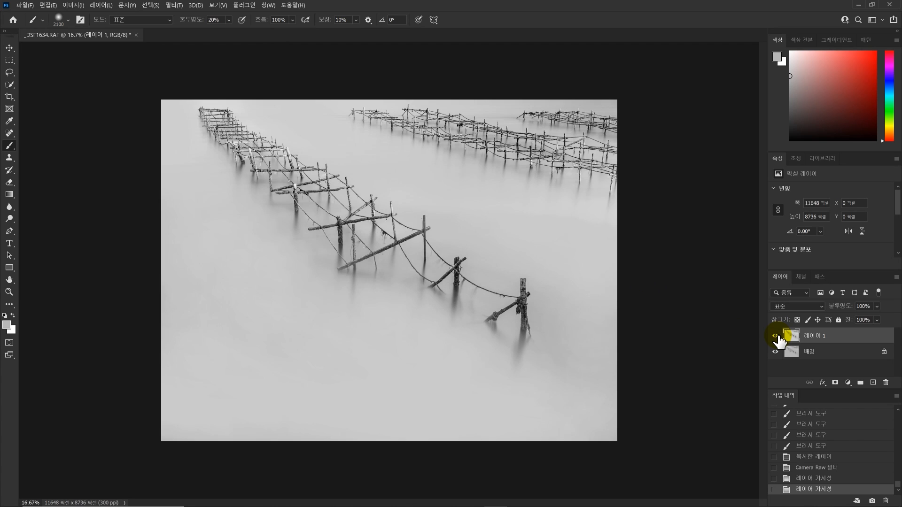
pyautogui.click(776, 336)
pyautogui.click(775, 336)
pyautogui.click(776, 336)
pyautogui.click(776, 336)
pyautogui.click(776, 336)
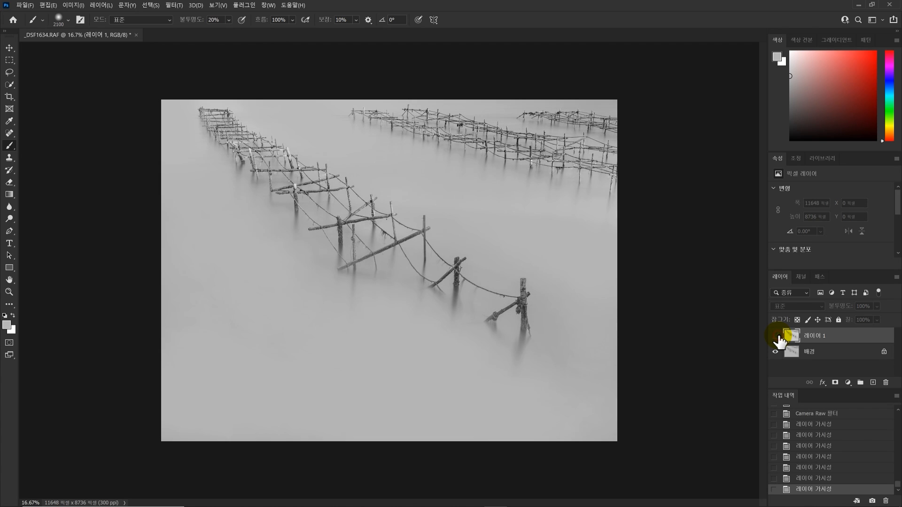
pyautogui.click(776, 336)
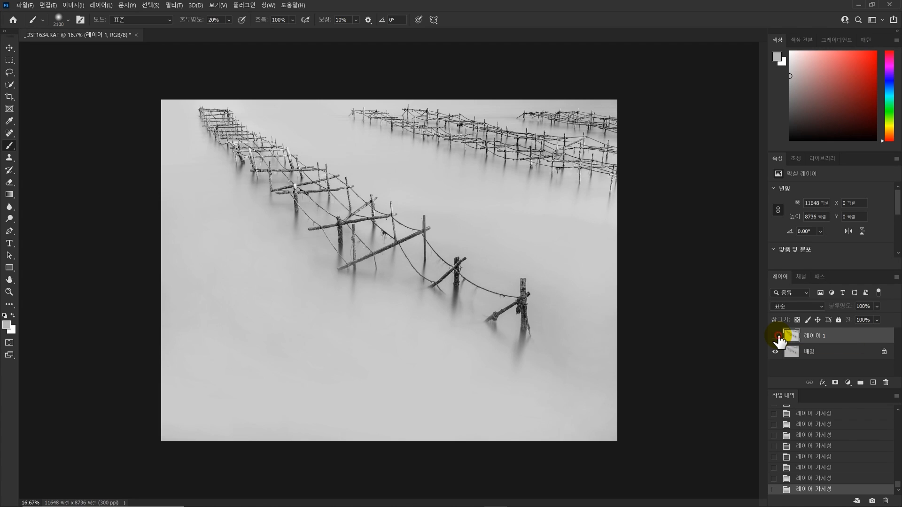
pyautogui.click(776, 336)
pyautogui.click(776, 336)
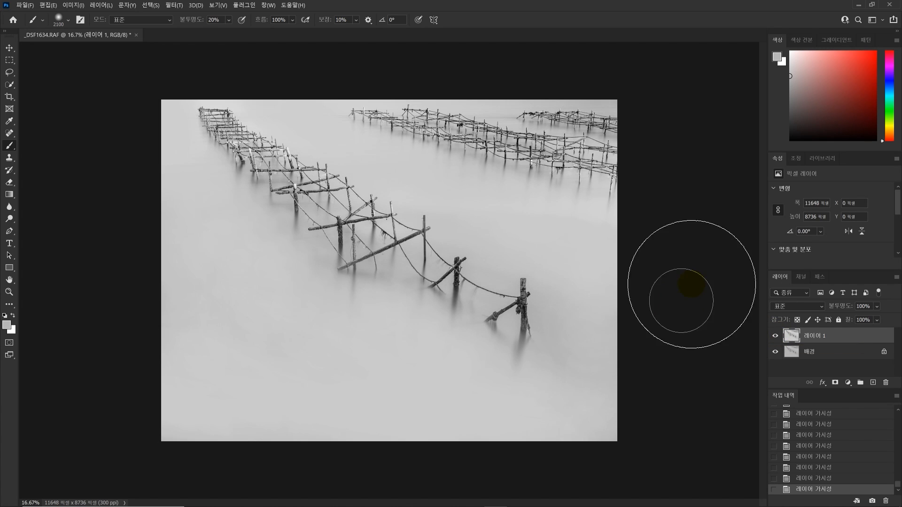
# - Merge all visible layers and duplicate the merged background
pyautogui.hotkey('ctrl', 'shift', 'e')
pyautogui.press('z')
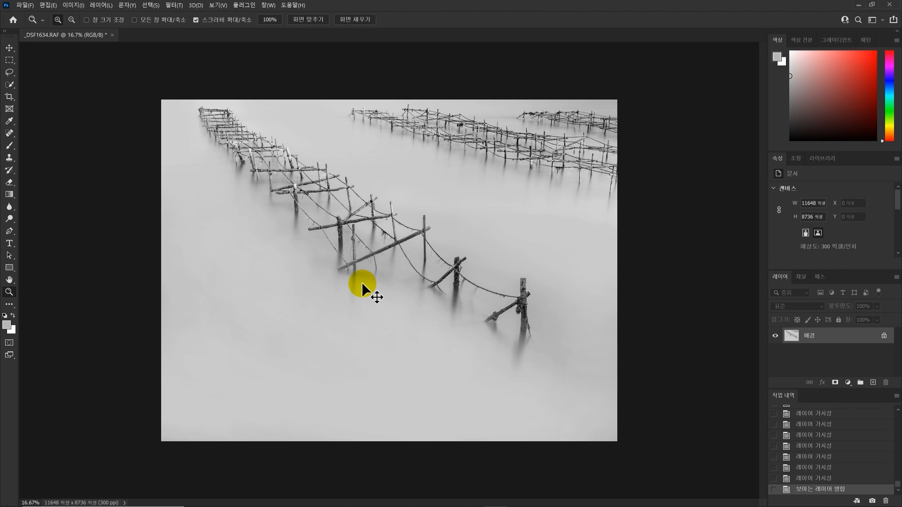
pyautogui.hotkey('ctrl', 'j')
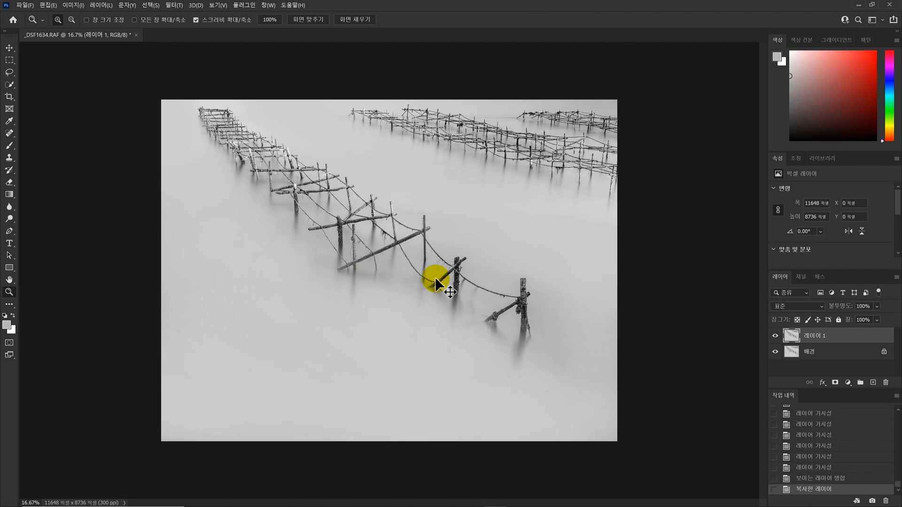
# - Brighten the duplicate layer with Curves (곡선), raising the point at input 170 to output 196
pyautogui.hotkey('ctrl', 'm')
pyautogui.moveTo(387, 97); pyautogui.dragTo(642, 87)
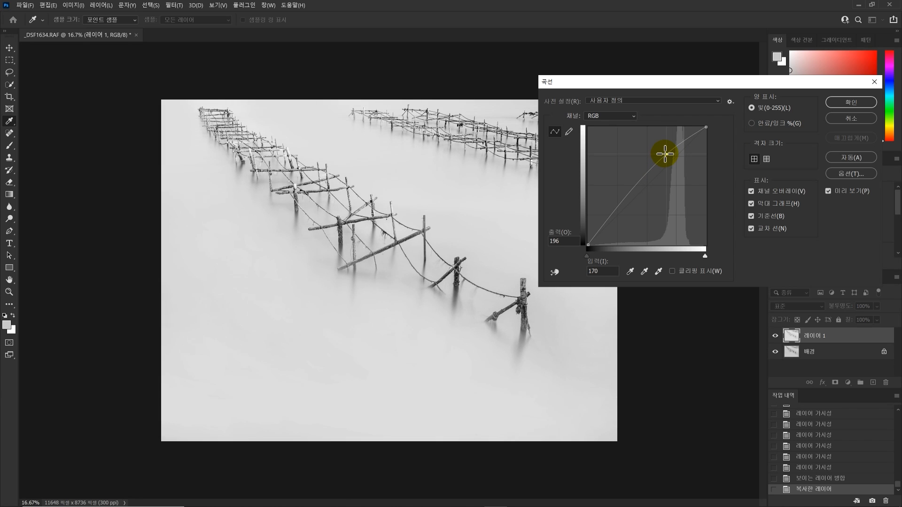
pyautogui.click(851, 103)
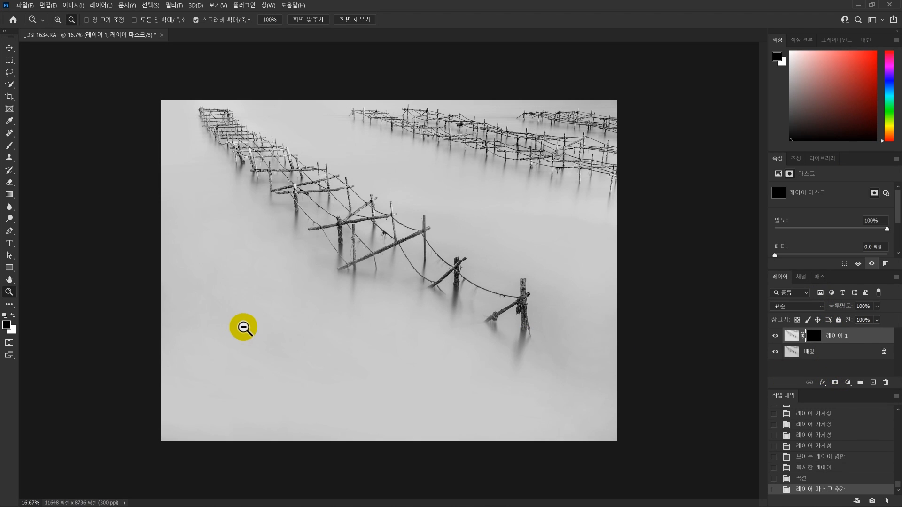
# - Add a black mask to the brightened layer and paint it white at 20% opacity over the water beside the main row of posts
pyautogui.press('b')
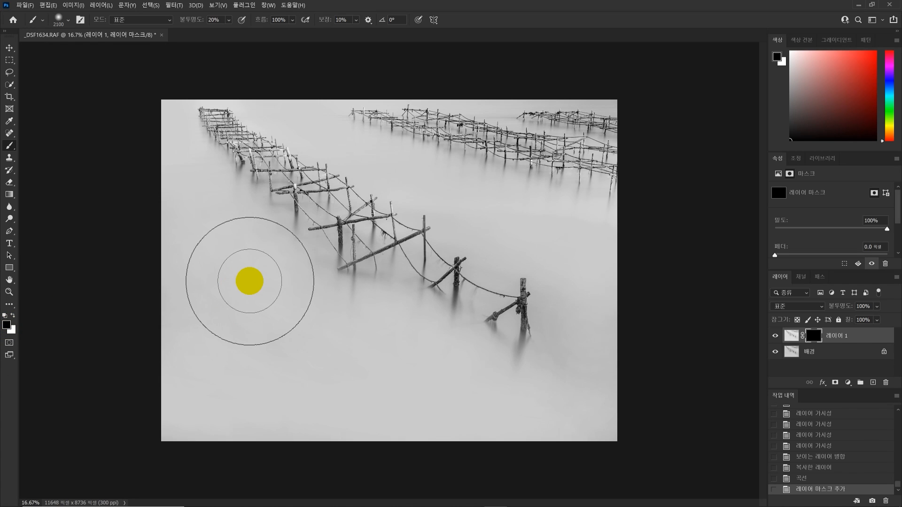
pyautogui.press(']')
pyautogui.press(']')
pyautogui.press(']')
pyautogui.press('[')
pyautogui.press('[')
pyautogui.press('[')
pyautogui.press('[')
pyautogui.press('[')
pyautogui.press('[')
pyautogui.press('[')
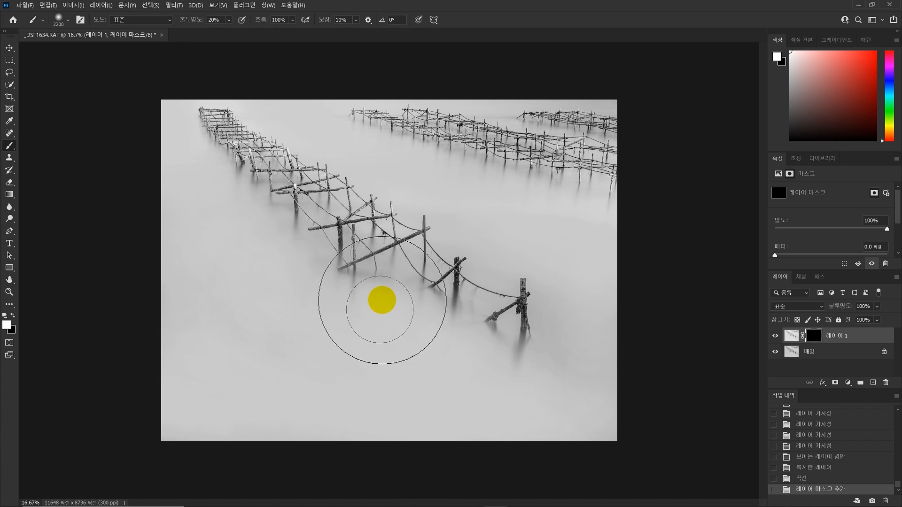
pyautogui.press('[')
pyautogui.press('[')
pyautogui.press('[')
pyautogui.click(393, 270)
pyautogui.click(373, 293)
pyautogui.click(371, 287)
pyautogui.click(329, 312)
pyautogui.moveTo(320, 262); pyautogui.dragTo(316, 267)
pyautogui.moveTo(317, 268)
pyautogui.mouseDown()
pyautogui.moveTo(312, 310)
pyautogui.moveTo(306, 250)
pyautogui.mouseUp()
pyautogui.moveTo(306, 250)
pyautogui.mouseDown()
pyautogui.moveTo(286, 239)
pyautogui.moveTo(291, 258)
pyautogui.moveTo(263, 255)
pyautogui.moveTo(267, 203)
pyautogui.moveTo(253, 190)
pyautogui.moveTo(265, 198)
pyautogui.moveTo(215, 171)
pyautogui.moveTo(211, 181)
pyautogui.moveTo(181, 128)
pyautogui.moveTo(172, 145)
pyautogui.mouseUp()
# - Paint the brightening into the water along the left side of the photo with a larger brush and compare with the layer hidden
pyautogui.press(']')
pyautogui.press(']')
pyautogui.press(']')
pyautogui.click(175, 248)
pyautogui.press(']')
pyautogui.press(']')
pyautogui.press(']')
pyautogui.press(']')
pyautogui.moveTo(179, 180); pyautogui.dragTo(188, 365)
pyautogui.moveTo(224, 248)
pyautogui.mouseDown()
pyautogui.moveTo(213, 395)
pyautogui.moveTo(277, 297)
pyautogui.moveTo(368, 268)
pyautogui.moveTo(421, 296)
pyautogui.moveTo(433, 374)
pyautogui.moveTo(466, 329)
pyautogui.moveTo(512, 364)
pyautogui.moveTo(517, 407)
pyautogui.moveTo(558, 442)
pyautogui.moveTo(559, 429)
pyautogui.moveTo(379, 417)
pyautogui.moveTo(525, 419)
pyautogui.moveTo(620, 343)
pyautogui.moveTo(562, 306)
pyautogui.moveTo(584, 286)
pyautogui.moveTo(481, 228)
pyautogui.moveTo(486, 260)
pyautogui.moveTo(447, 240)
pyautogui.moveTo(341, 139)
pyautogui.moveTo(276, 105)
pyautogui.moveTo(137, 141)
pyautogui.moveTo(185, 230)
pyautogui.moveTo(206, 301)
pyautogui.moveTo(250, 325)
pyautogui.moveTo(292, 286)
pyautogui.moveTo(223, 268)
pyautogui.mouseUp()
pyautogui.press('[')
pyautogui.press('[')
pyautogui.press('[')
pyautogui.press(']')
pyautogui.press(']')
pyautogui.press(']')
pyautogui.press('[')
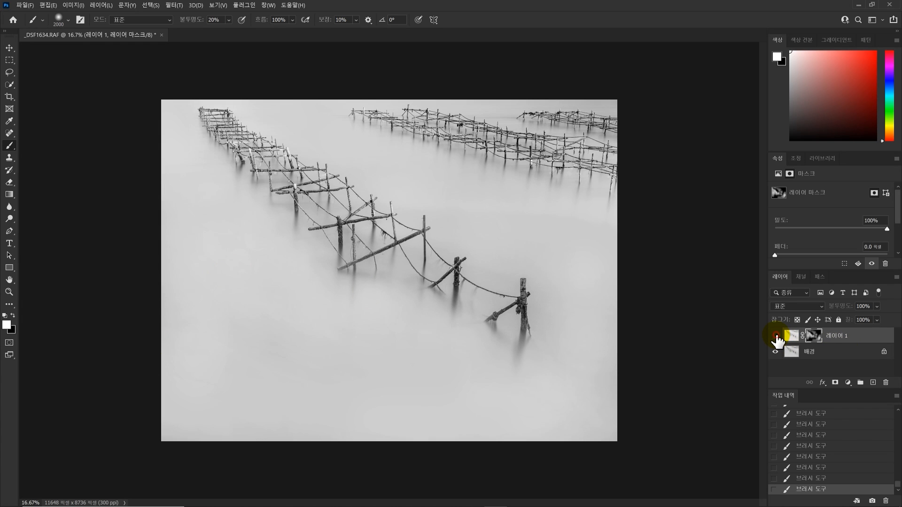
pyautogui.click(776, 336)
pyautogui.click(776, 336)
pyautogui.click(776, 336)
pyautogui.click(776, 336)
pyautogui.click(776, 336)
# - Brush more brightening into the water below the main row of posts and toward the left edge, starting with a 1700-pixel brush
pyautogui.press('[')
pyautogui.press('[')
pyautogui.press('[')
pyautogui.click(313, 272)
pyautogui.click(256, 200)
pyautogui.click(237, 206)
pyautogui.click(228, 180)
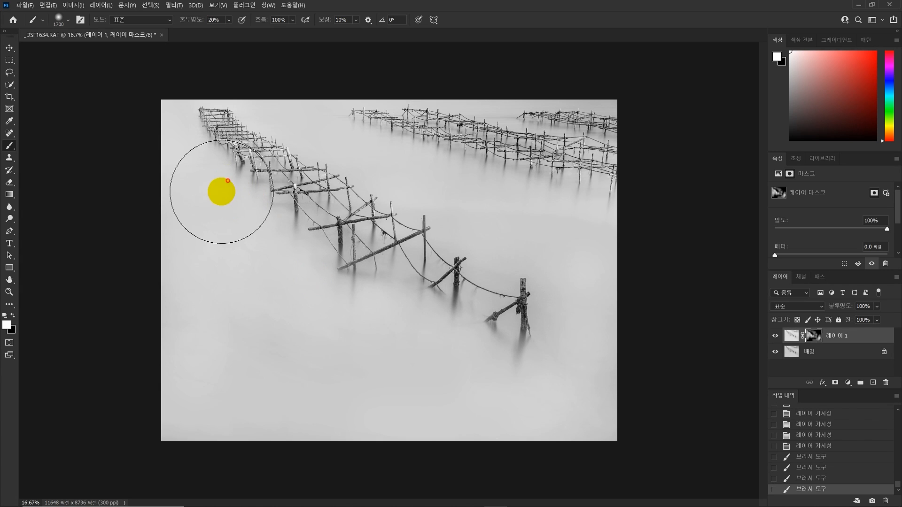
pyautogui.click(211, 171)
pyautogui.click(179, 159)
pyautogui.press(']')
pyautogui.press(']')
pyautogui.press(']')
pyautogui.click(165, 187)
pyautogui.click(193, 247)
pyautogui.press(']')
pyautogui.press(']')
pyautogui.press(']')
pyautogui.press(']')
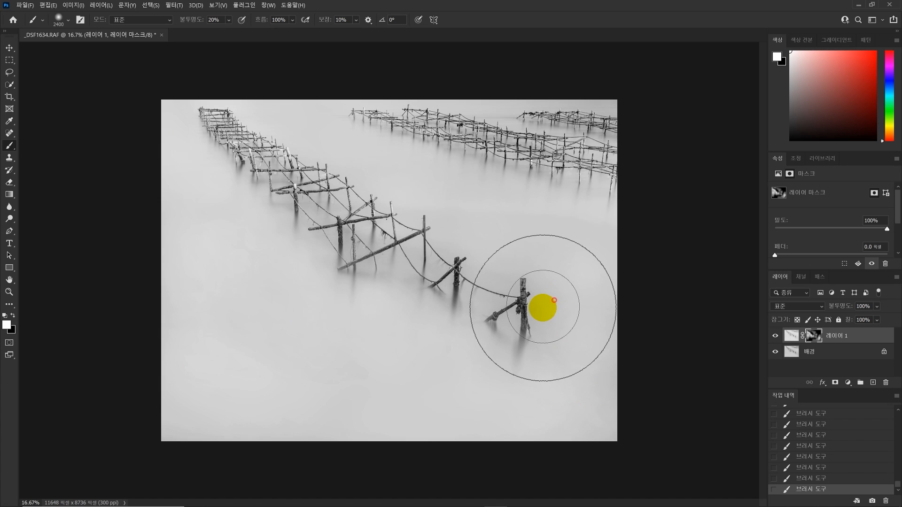
# - Even out the brightening around the main row of posts with a 2100 to 2500-pixel brush and merge the visible layers
pyautogui.press('[')
pyautogui.press('[')
pyautogui.press('[')
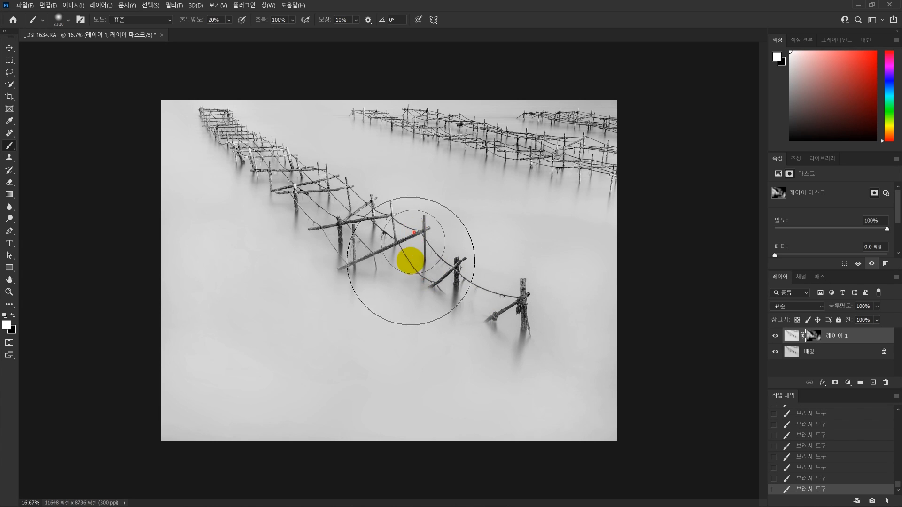
pyautogui.press(']')
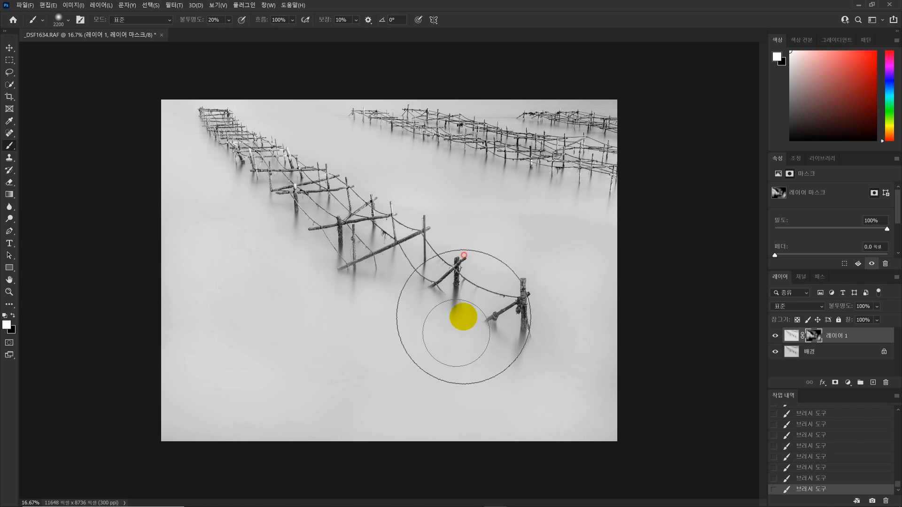
pyautogui.press(']')
pyautogui.press(']')
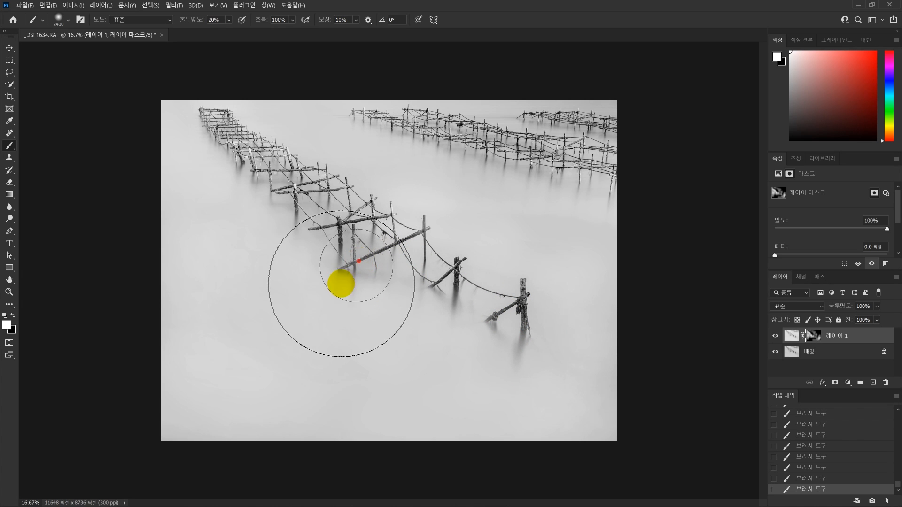
pyautogui.press('[')
pyautogui.press('[')
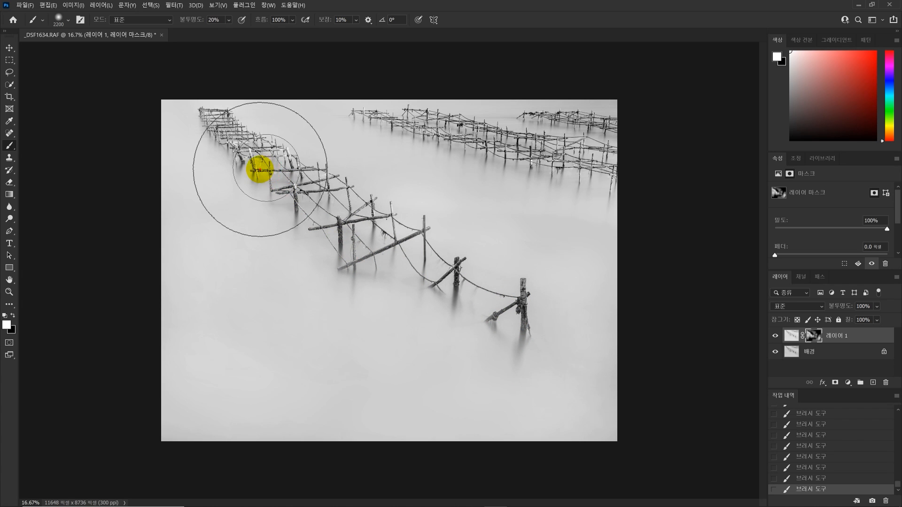
pyautogui.press(']')
pyautogui.press(']')
pyautogui.press(']')
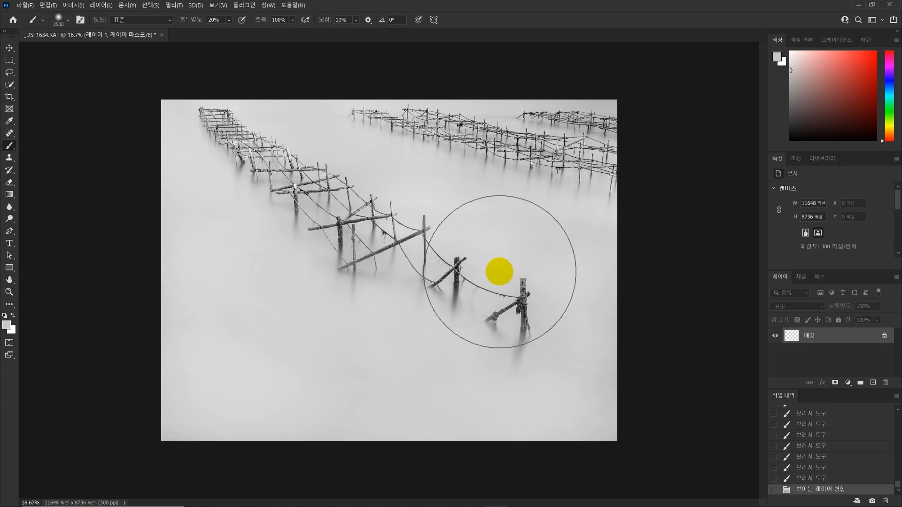
# - Examine the evened-out water and posts in the foreground at 25% zoom
pyautogui.press('z')
pyautogui.keyDown('alt'); pyautogui.click(371, 296); pyautogui.keyUp('alt')
pyautogui.keyDown('alt'); pyautogui.click(372, 296); pyautogui.keyUp('alt')
pyautogui.click(371, 296)
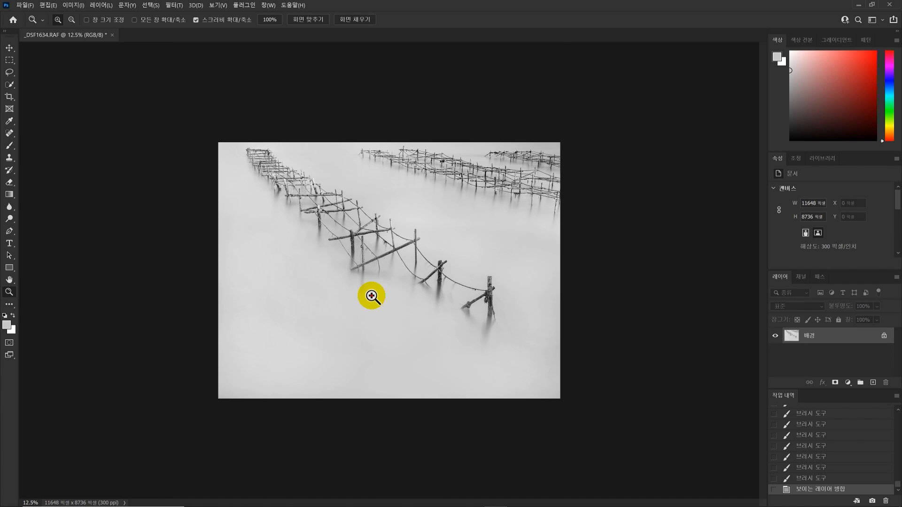
pyautogui.click(371, 296)
pyautogui.click(259, 371)
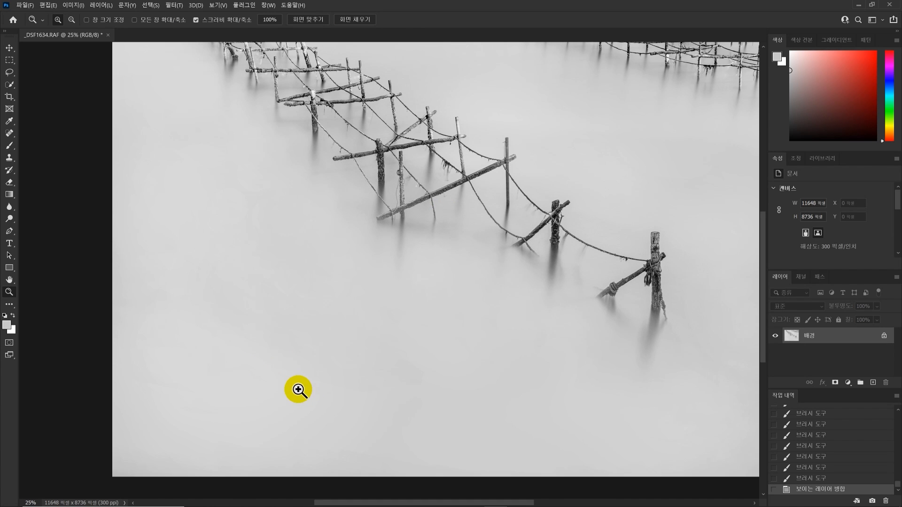
pyautogui.keyDown('alt'); pyautogui.click(298, 383); pyautogui.keyUp('alt')
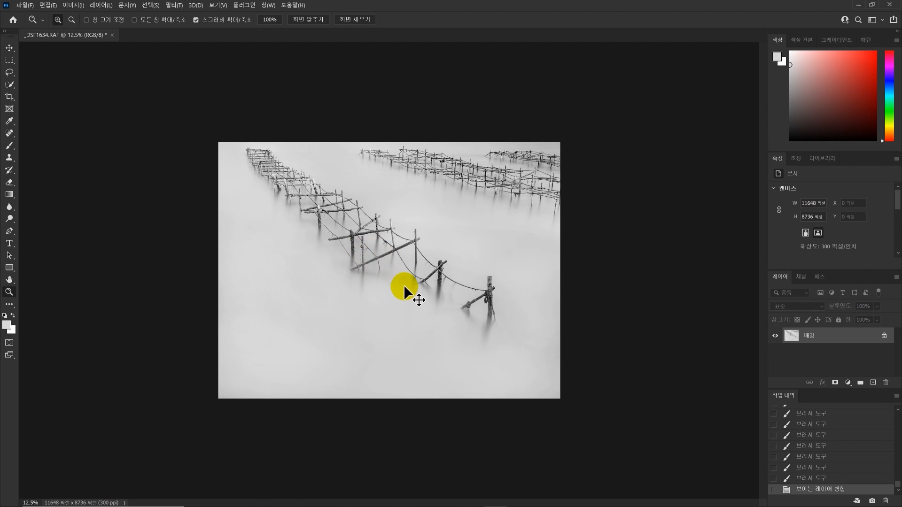
# - Duplicate the background and darken the copy with Curves (곡선), moving the black point to input 43, output 0
pyautogui.hotkey('ctrl', 'j')
pyautogui.hotkey('ctrl', 'm')
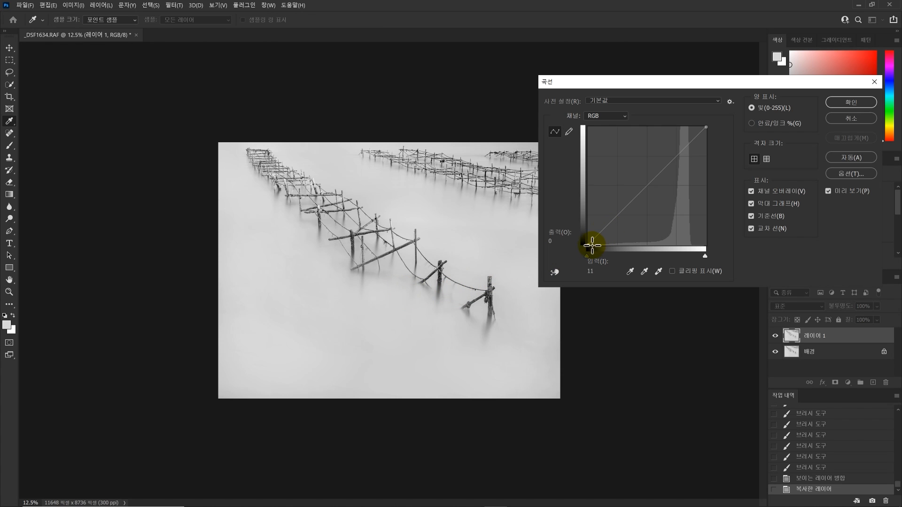
pyautogui.moveTo(596, 246); pyautogui.dragTo(603, 248)
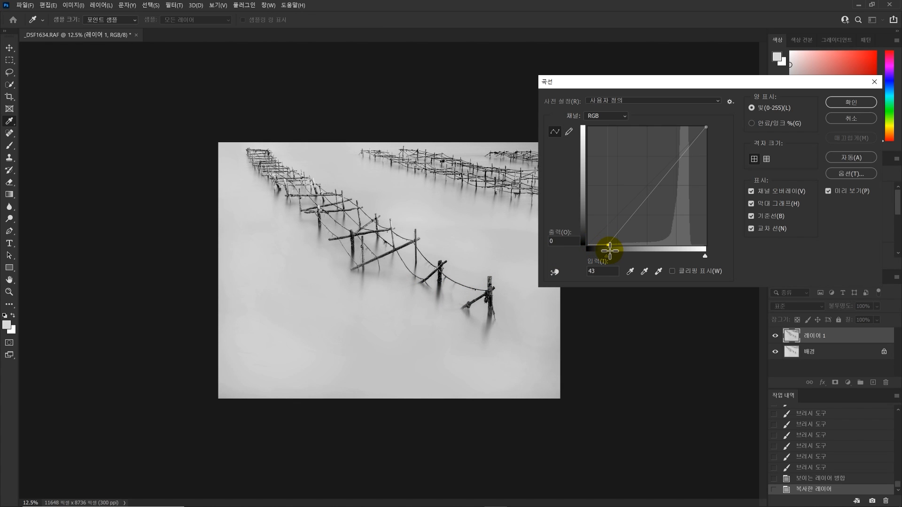
pyautogui.press('Return')
pyautogui.press('z')
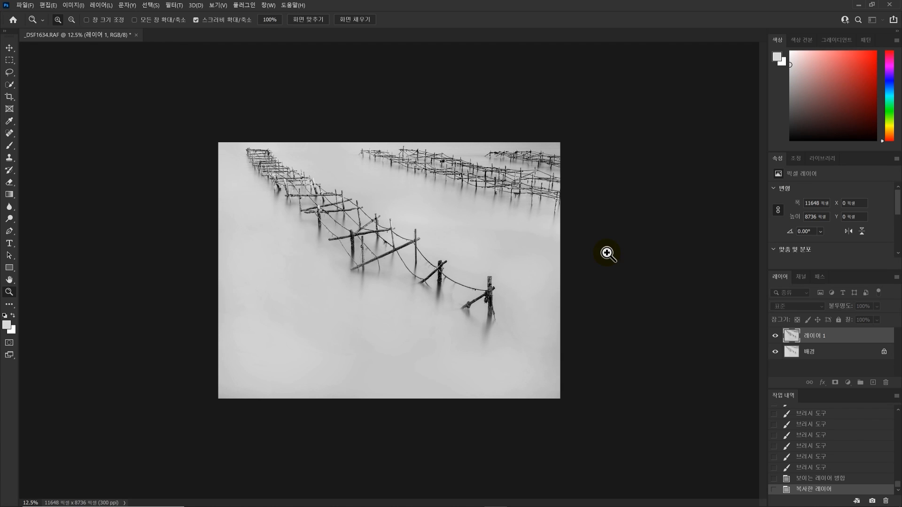
# - Add a black mask to the darkened layer and paint it white over the central posts, starting with a 900-pixel brush at 20% opacity
pyautogui.keyDown('alt'); pyautogui.click(836, 383); pyautogui.keyUp('alt')
pyautogui.click(350, 248)
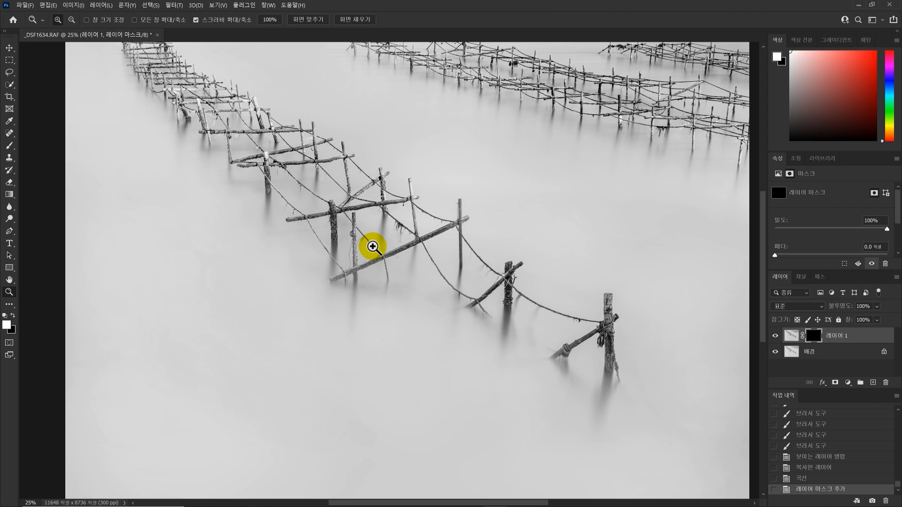
pyautogui.press('b')
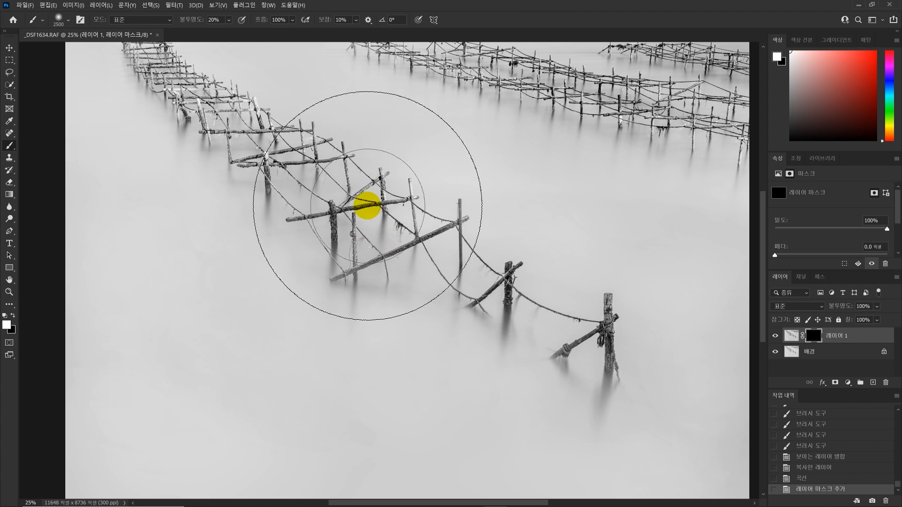
pyautogui.press('[')
pyautogui.press('[')
pyautogui.press('[')
pyautogui.press('[')
pyautogui.press('[')
pyautogui.press('[')
pyautogui.press('[')
pyautogui.press('[')
pyautogui.press('[')
pyautogui.press('[')
pyautogui.press('[')
pyautogui.press('[')
pyautogui.press('[')
pyautogui.press('[')
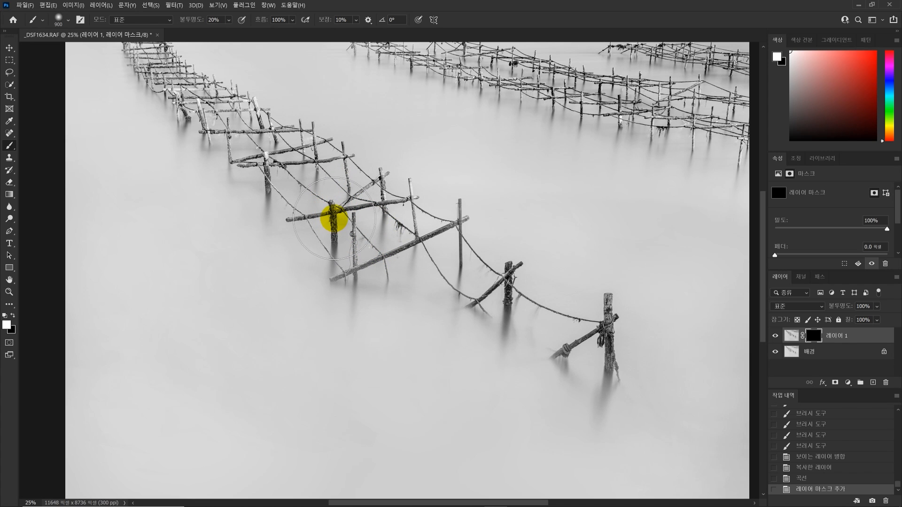
pyautogui.moveTo(335, 256)
pyautogui.mouseDown()
pyautogui.moveTo(335, 230)
pyautogui.moveTo(354, 221)
pyautogui.moveTo(357, 291)
pyautogui.mouseUp()
pyautogui.moveTo(390, 256)
pyautogui.mouseDown()
pyautogui.moveTo(313, 282)
pyautogui.moveTo(325, 286)
pyautogui.moveTo(316, 290)
pyautogui.moveTo(346, 277)
pyautogui.mouseUp()
pyautogui.press(']')
pyautogui.click(318, 288)
pyautogui.click(325, 286)
pyautogui.click(342, 273)
pyautogui.moveTo(407, 173); pyautogui.dragTo(413, 230)
# - Paint the darkening over the more distant posts in the main row with a larger brush
pyautogui.press(']')
pyautogui.press(']')
pyautogui.moveTo(280, 159)
pyautogui.mouseDown()
pyautogui.moveTo(254, 189)
pyautogui.moveTo(267, 165)
pyautogui.moveTo(231, 120)
pyautogui.moveTo(212, 112)
pyautogui.moveTo(202, 139)
pyautogui.moveTo(196, 92)
pyautogui.mouseUp()
pyautogui.click(264, 160)
pyautogui.moveTo(255, 109); pyautogui.dragTo(259, 111)
# - Paint the darkening along the main row from its far end toward the foreground with a 700-pixel brush and merge the visible layers
pyautogui.scroll(2, 276, 175)
pyautogui.press('[')
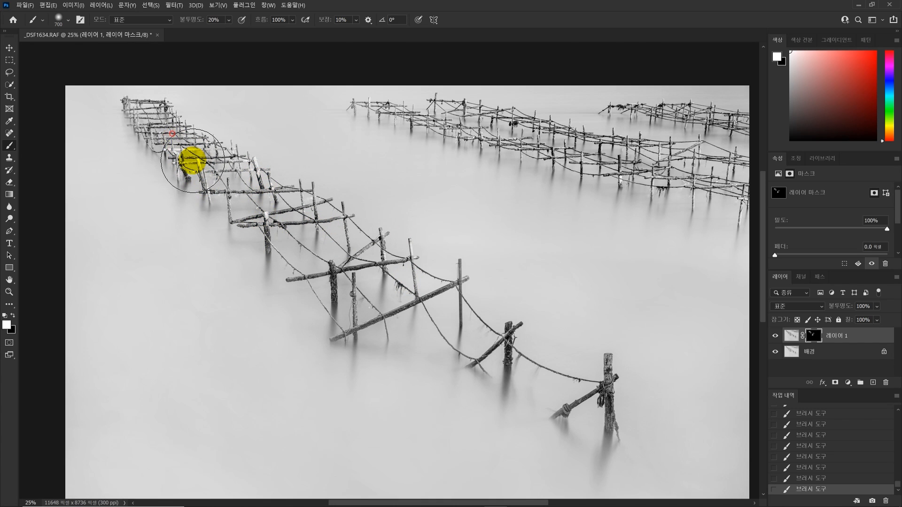
pyautogui.moveTo(125, 101)
pyautogui.mouseDown()
pyautogui.moveTo(156, 110)
pyautogui.moveTo(230, 162)
pyautogui.moveTo(303, 189)
pyautogui.moveTo(251, 167)
pyautogui.moveTo(263, 202)
pyautogui.moveTo(203, 179)
pyautogui.moveTo(216, 164)
pyautogui.moveTo(287, 195)
pyautogui.mouseUp()
pyautogui.moveTo(293, 228)
pyautogui.mouseDown()
pyautogui.moveTo(408, 288)
pyautogui.moveTo(515, 322)
pyautogui.moveTo(508, 331)
pyautogui.moveTo(628, 362)
pyautogui.moveTo(602, 395)
pyautogui.moveTo(441, 333)
pyautogui.mouseUp()
pyautogui.press('z')
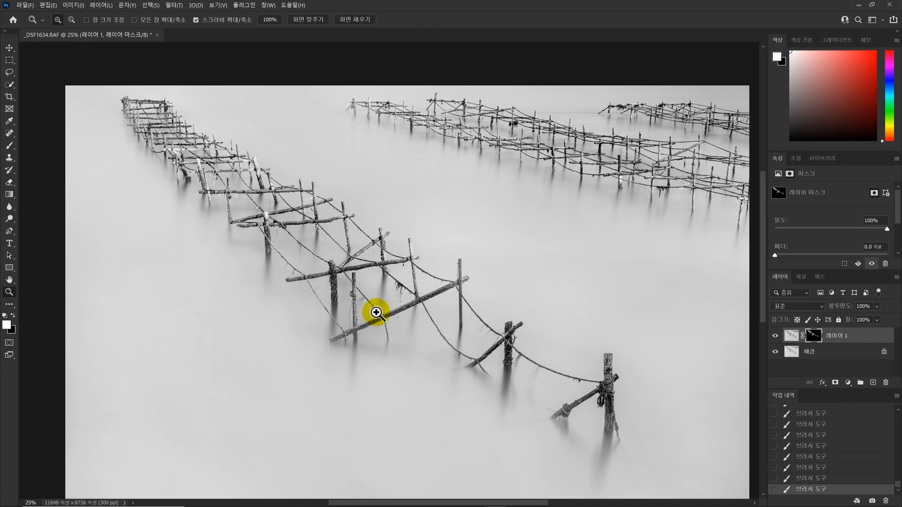
pyautogui.keyDown('alt'); pyautogui.click(360, 300); pyautogui.keyUp('alt')
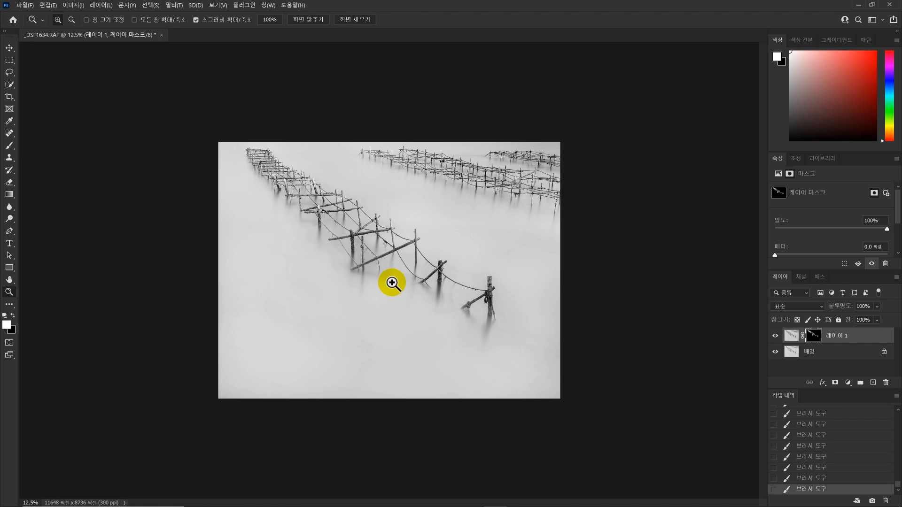
pyautogui.hotkey('ctrl', 'shift', 'e')
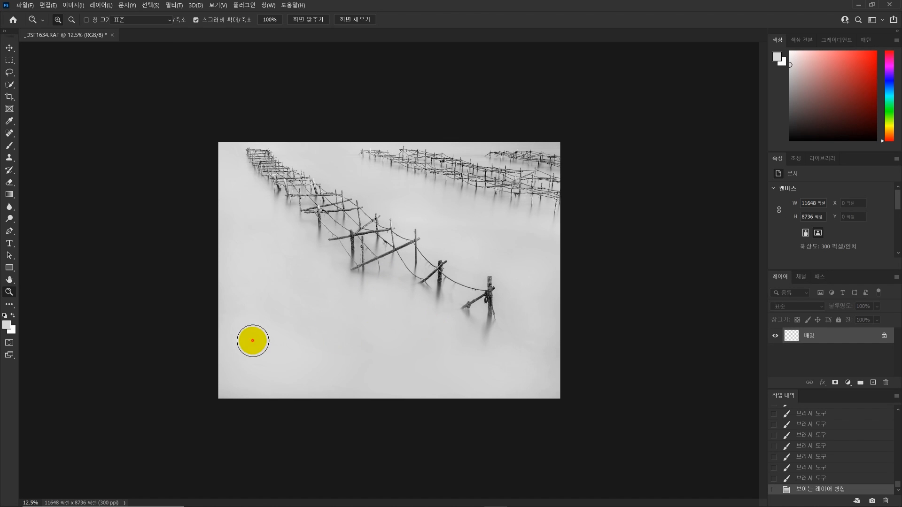
# - Sample the light gray of the water below the main row and enlarge the Brush to 2500 pixels
pyautogui.click(300, 346)
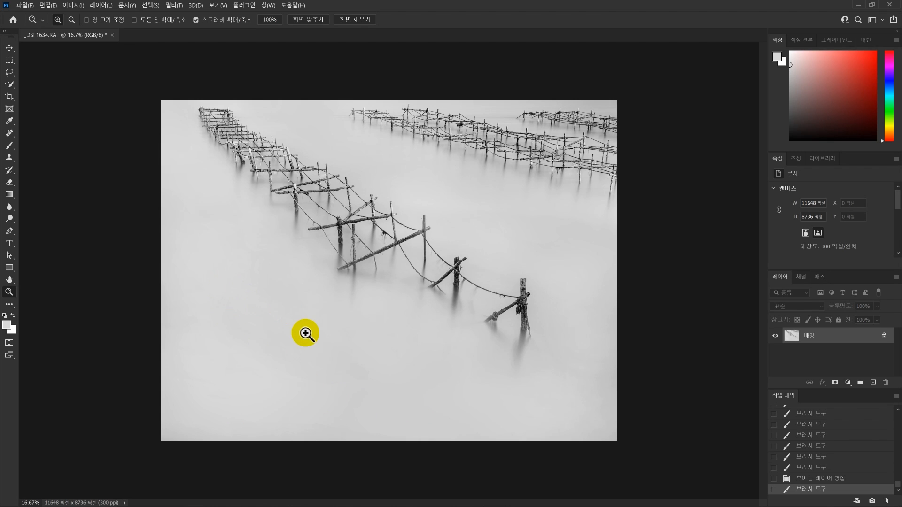
pyautogui.press('b')
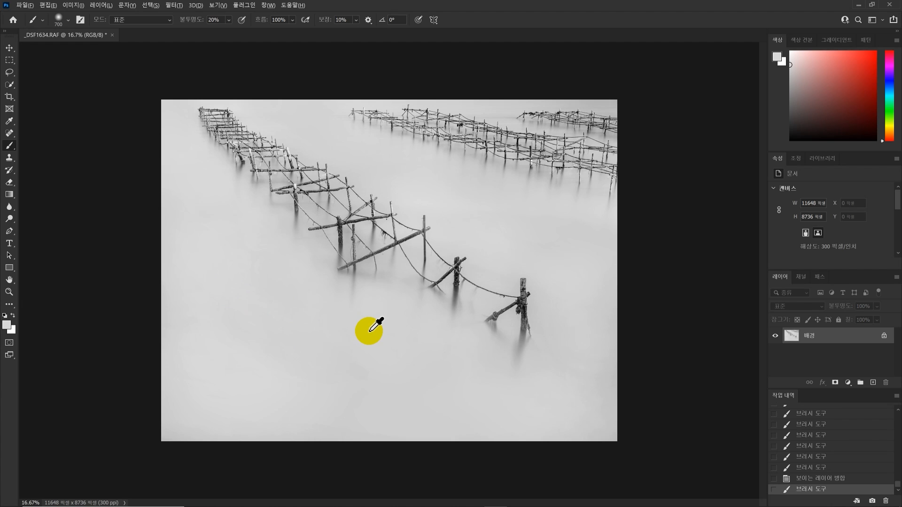
pyautogui.keyDown('alt'); pyautogui.click(368, 336); pyautogui.keyUp('alt')
pyautogui.press(']')
pyautogui.press(']')
pyautogui.press(']')
pyautogui.press(']')
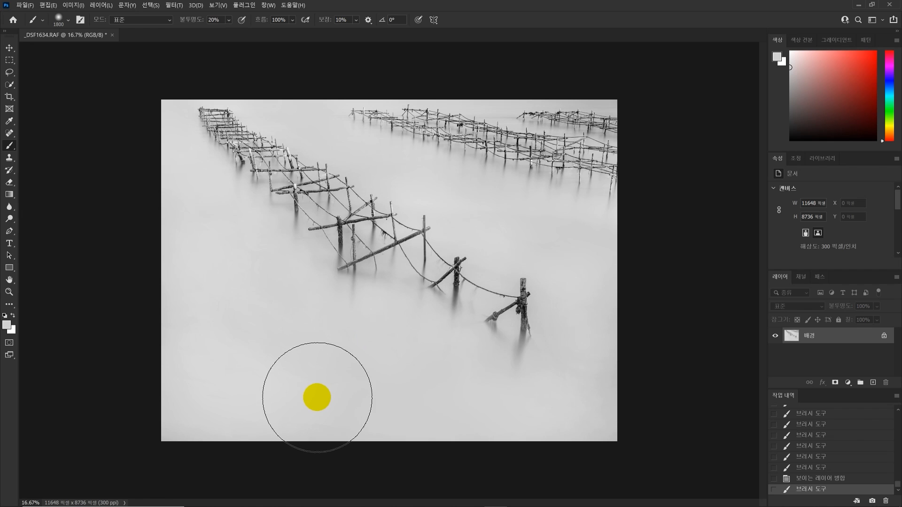
pyautogui.press(']')
pyautogui.press(']')
pyautogui.press(']')
pyautogui.press(']')
pyautogui.press(']')
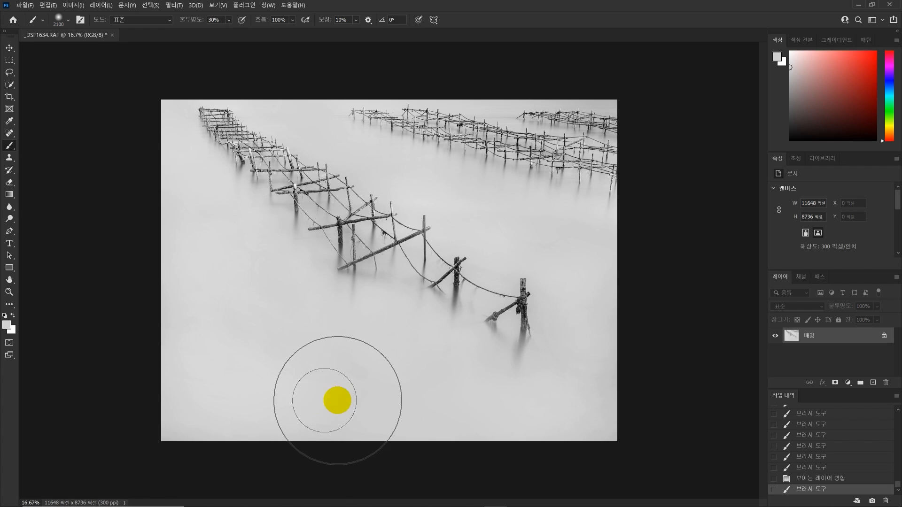
pyautogui.press(']')
pyautogui.press(']')
# - Paint the sampled gray over the lower-left water and along the image's left edge with the Brush at 100% opacity
pyautogui.press('0')
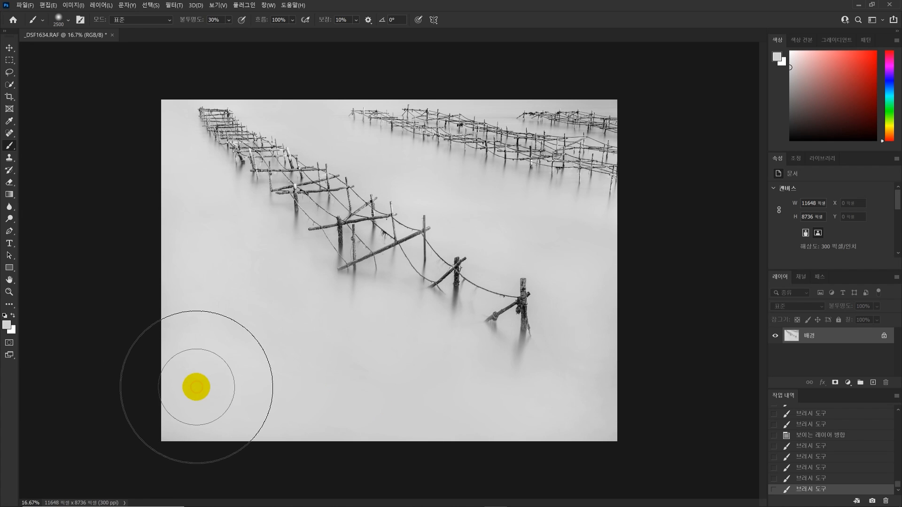
pyautogui.moveTo(316, 421); pyautogui.dragTo(309, 473)
pyautogui.moveTo(153, 332)
pyautogui.mouseDown()
pyautogui.moveTo(127, 324)
pyautogui.moveTo(351, 463)
pyautogui.mouseUp()
pyautogui.moveTo(103, 258); pyautogui.dragTo(341, 431)
pyautogui.moveTo(80, 181); pyautogui.dragTo(381, 468)
pyautogui.moveTo(114, 167); pyautogui.dragTo(377, 439)
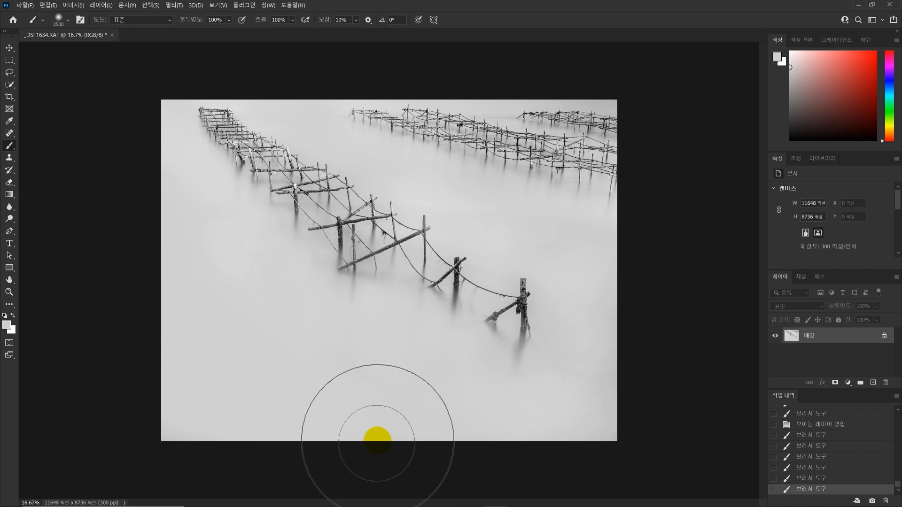
# - Even out the foreground water across to the lower-right corner at 30% opacity, enlarging the Brush to 2600 pixels
pyautogui.press('3')
pyautogui.moveTo(166, 206)
pyautogui.mouseDown()
pyautogui.moveTo(583, 506)
pyautogui.moveTo(249, 427)
pyautogui.moveTo(639, 461)
pyautogui.mouseUp()
pyautogui.moveTo(638, 461); pyautogui.dragTo(148, 408)
pyautogui.moveTo(148, 408); pyautogui.dragTo(489, 433)
pyautogui.click(204, 380)
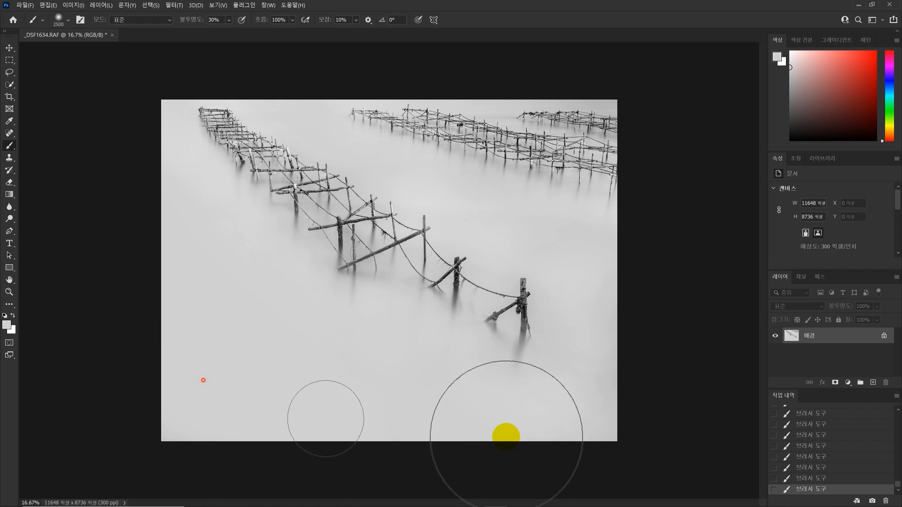
pyautogui.press(']')
pyautogui.click(189, 339)
pyautogui.click(586, 439)
pyautogui.click(636, 365)
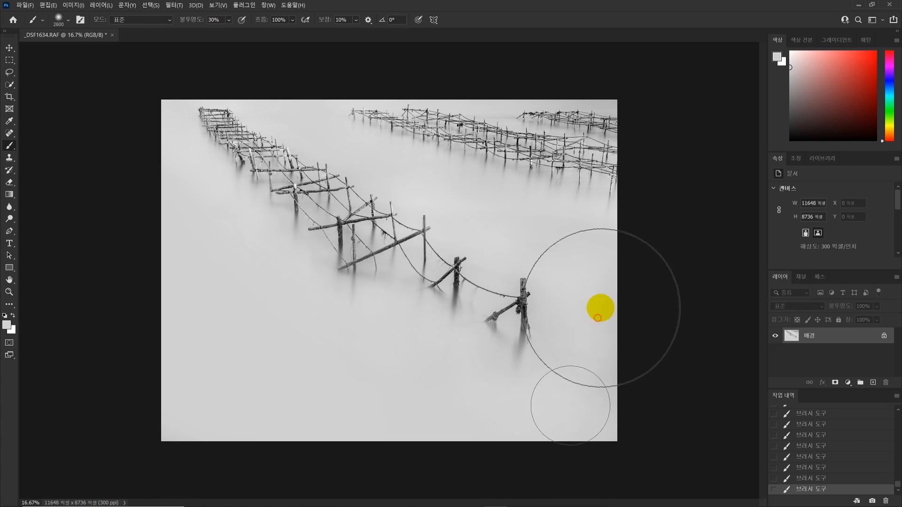
pyautogui.click(135, 170)
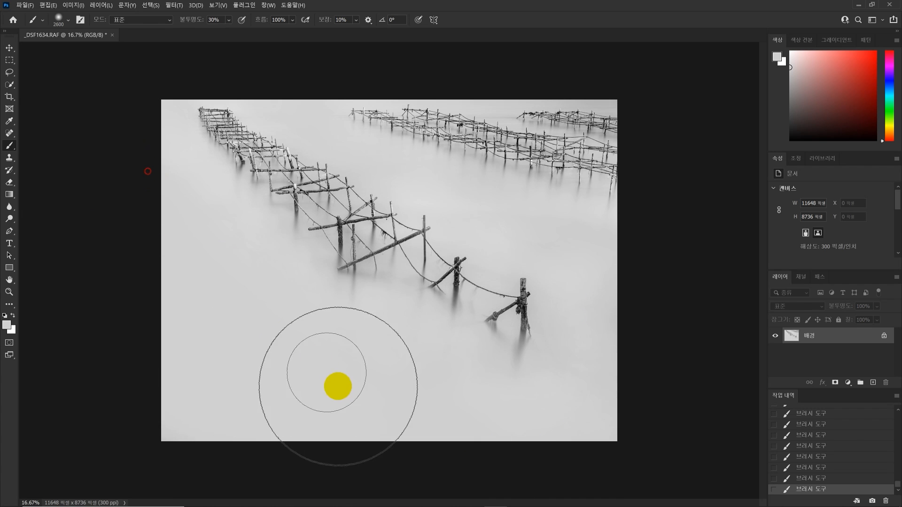
# - Smooth the water beside and below the main row on the image's left half, reducing the Brush to 2500 pixels
pyautogui.click(211, 254)
pyautogui.click(213, 239)
pyautogui.click(235, 256)
pyautogui.click(230, 253)
pyautogui.click(222, 252)
pyautogui.moveTo(229, 253)
pyautogui.mouseDown()
pyautogui.moveTo(213, 342)
pyautogui.moveTo(140, 285)
pyautogui.mouseUp()
pyautogui.moveTo(133, 330); pyautogui.dragTo(226, 411)
pyautogui.press('[')
pyautogui.moveTo(291, 424); pyautogui.dragTo(393, 426)
pyautogui.click(190, 286)
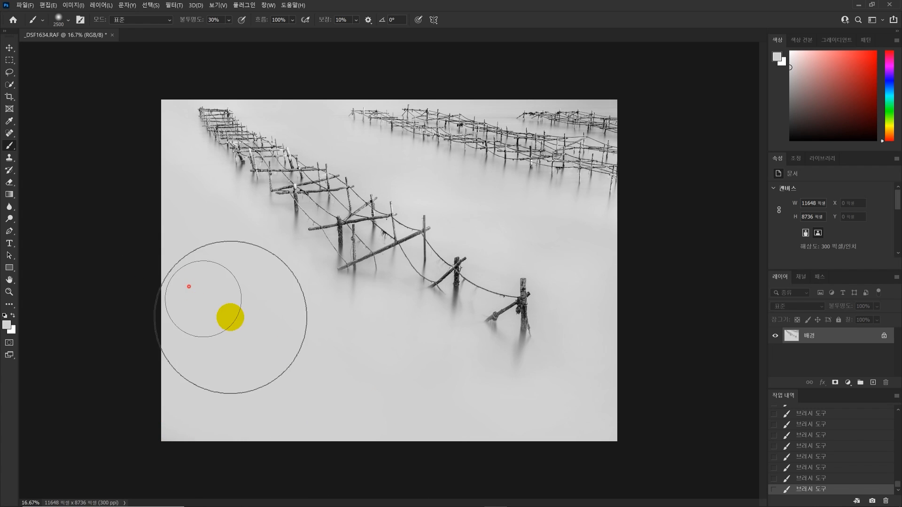
# - Smooth the central foreground water, the water around the nearest post and the gap between the far rows at 30% opacity
pyautogui.moveTo(317, 335); pyautogui.dragTo(409, 380)
pyautogui.click(531, 402)
pyautogui.click(609, 300)
pyautogui.click(627, 278)
pyautogui.click(561, 238)
pyautogui.click(528, 225)
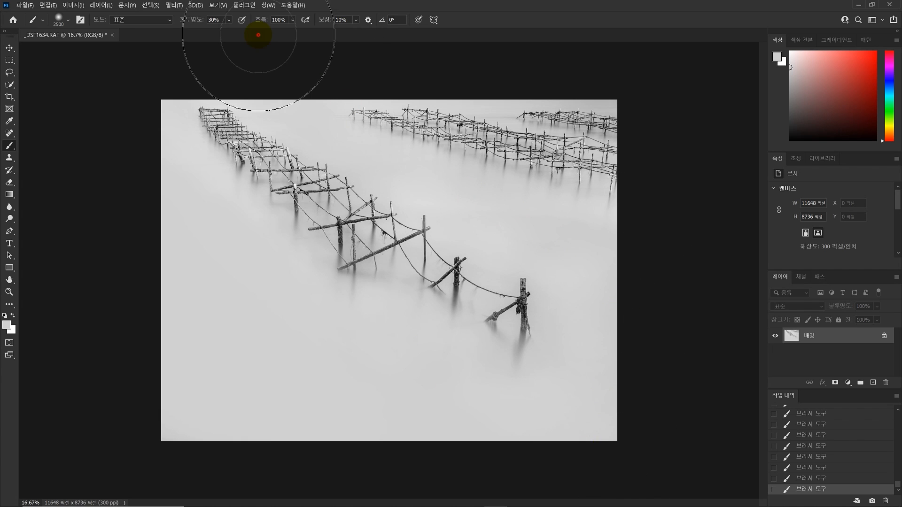
pyautogui.click(306, 111)
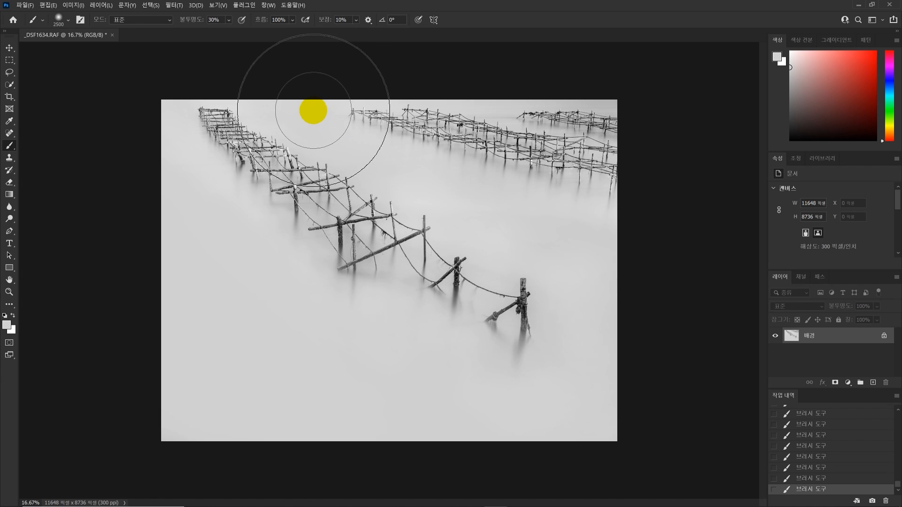
# - Reduce the Brush to 700 pixels and examine the smoothed water around the main row of posts up close
pyautogui.press('[')
pyautogui.press('[')
pyautogui.press('[')
pyautogui.press('[')
pyautogui.press('[')
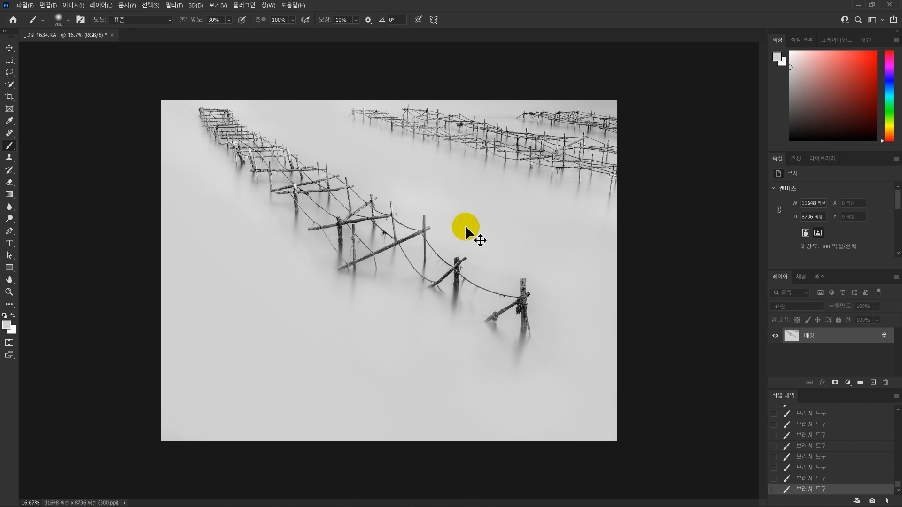
pyautogui.press('z')
pyautogui.keyDown('alt'); pyautogui.click(362, 323); pyautogui.keyUp('alt')
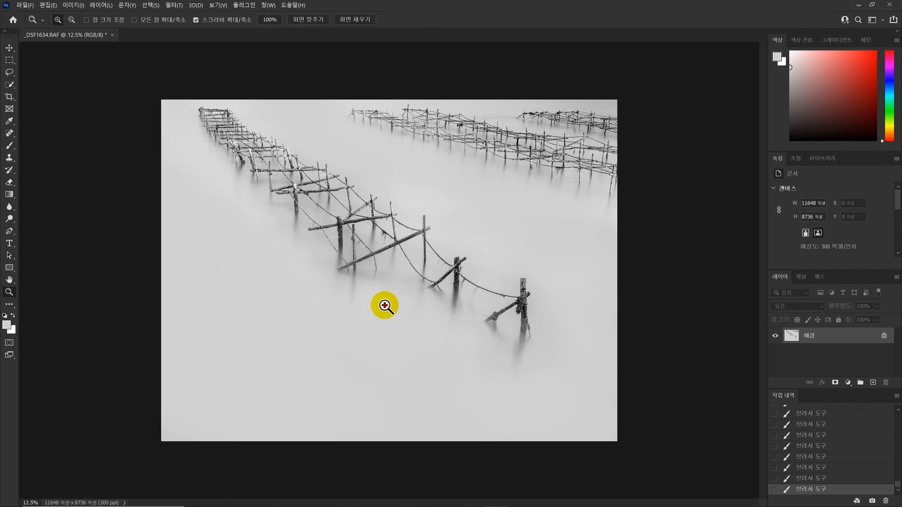
pyautogui.click(385, 306)
pyautogui.scroll(3, 385, 325)
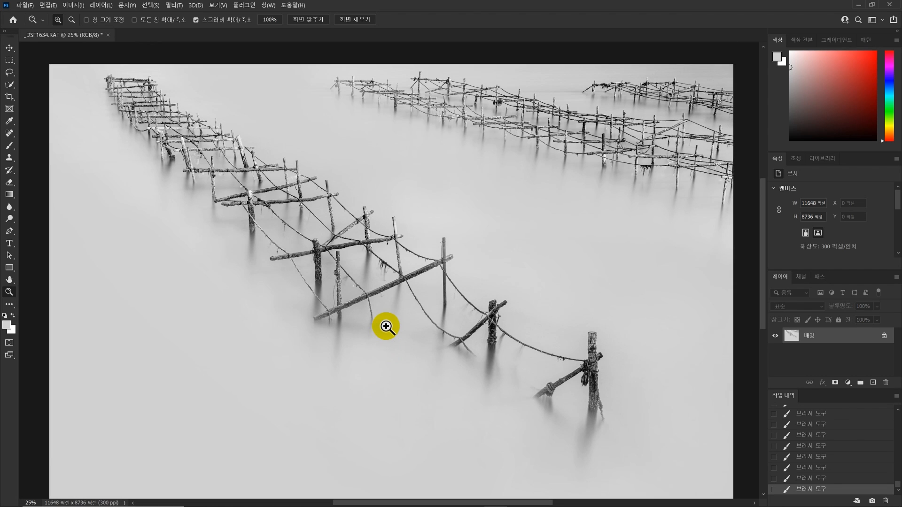
pyautogui.scroll(-1, 384, 327)
pyautogui.press('b')
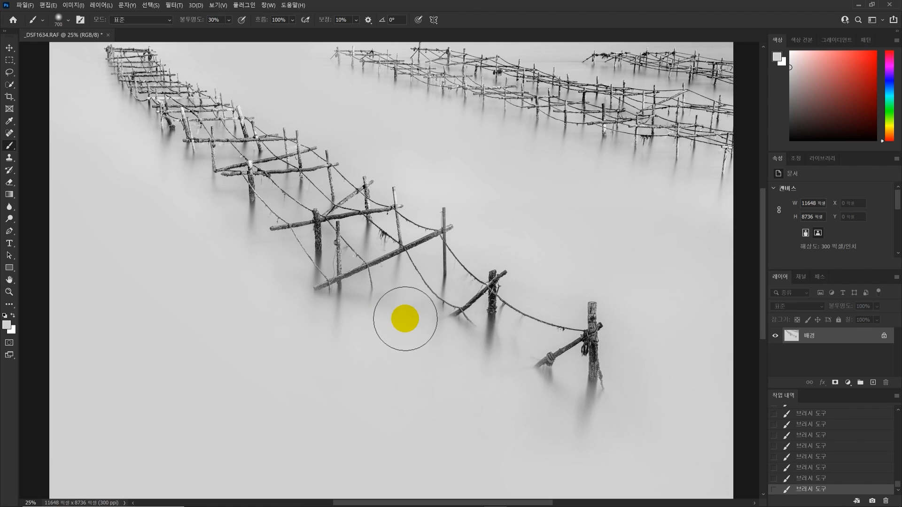
pyautogui.press('z')
pyautogui.keyDown('alt'); pyautogui.click(405, 318); pyautogui.keyUp('alt')
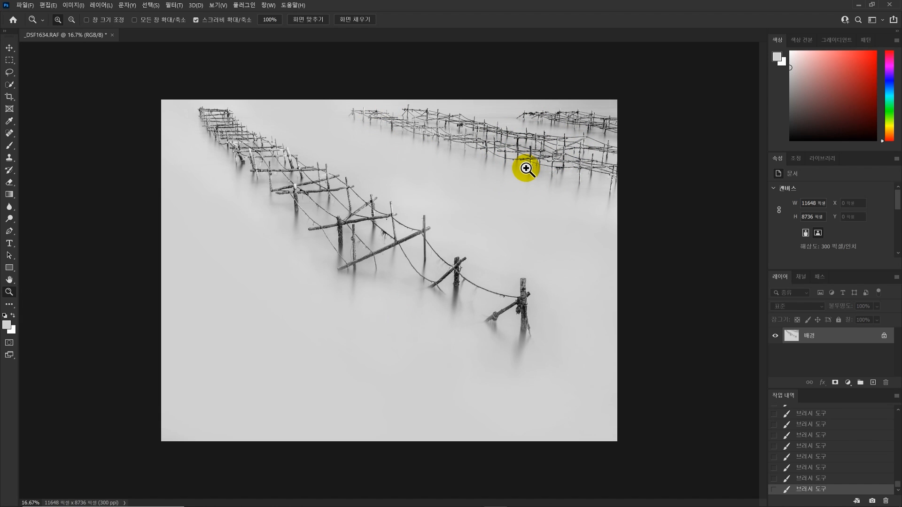
# - Try painting out the distant rows of posts with sampled water gray at 100% opacity, and revert those strokes in the history
pyautogui.press('b')
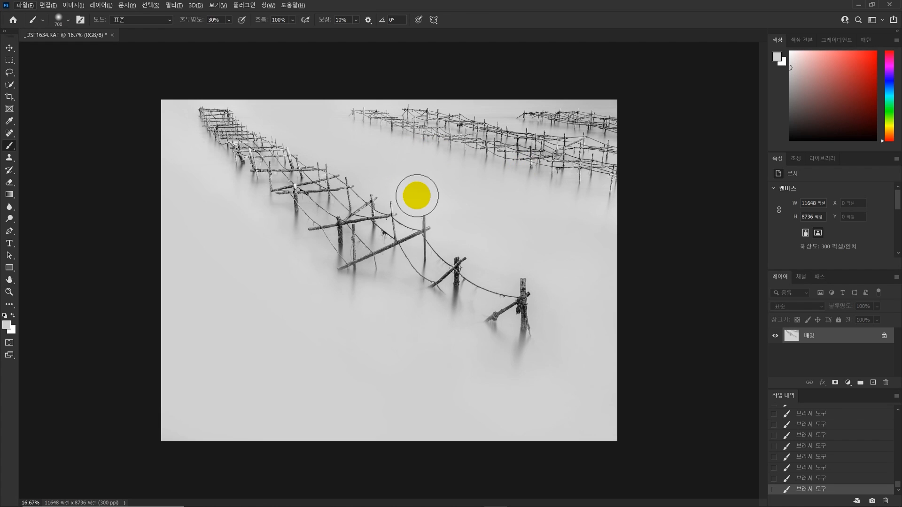
pyautogui.keyDown('alt'); pyautogui.click(428, 194); pyautogui.keyUp('alt')
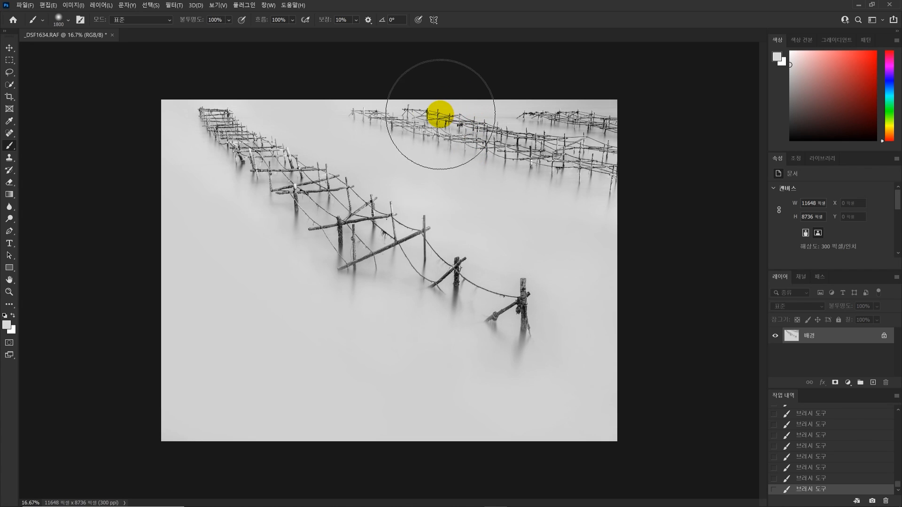
pyautogui.moveTo(451, 137); pyautogui.dragTo(664, 171)
pyautogui.press(']')
pyautogui.press(']')
pyautogui.moveTo(469, 102)
pyautogui.mouseDown()
pyautogui.moveTo(508, 136)
pyautogui.moveTo(501, 120)
pyautogui.moveTo(350, 117)
pyautogui.moveTo(438, 128)
pyautogui.mouseUp()
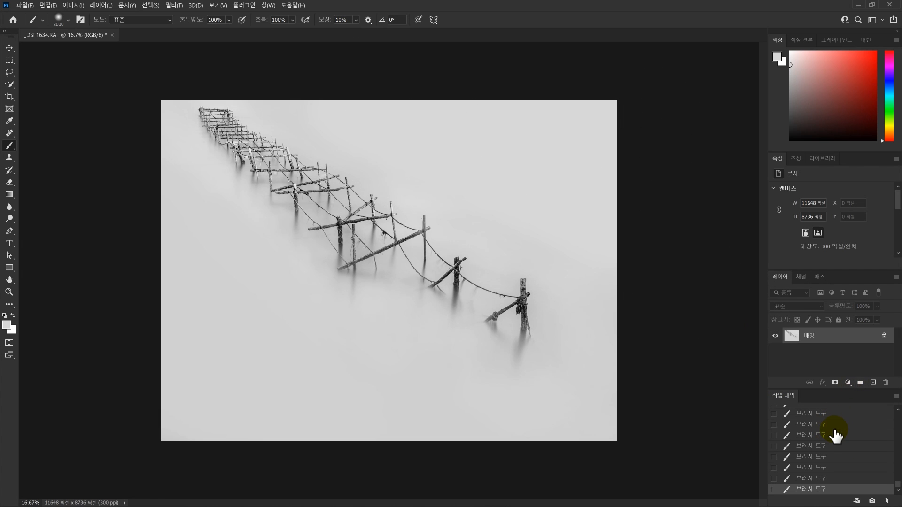
pyautogui.scroll(-1, 835, 439)
pyautogui.click(834, 438)
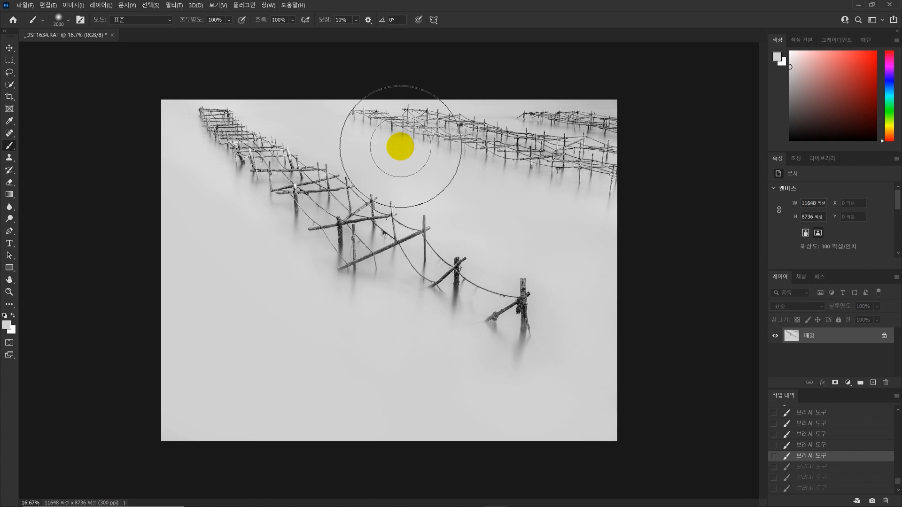
# - Paint out the distant rows of posts behind the main row with a 2400-pixel Brush at 100% opacity
pyautogui.press(']')
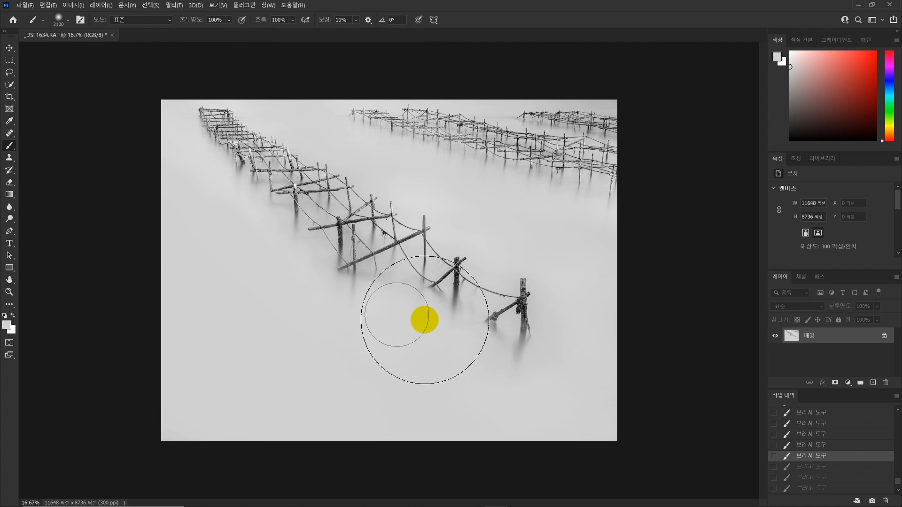
pyautogui.press(']')
pyautogui.press(']')
pyautogui.press(']')
pyautogui.moveTo(480, 135)
pyautogui.mouseDown()
pyautogui.moveTo(620, 171)
pyautogui.moveTo(624, 97)
pyautogui.moveTo(608, 108)
pyautogui.moveTo(655, 165)
pyautogui.mouseUp()
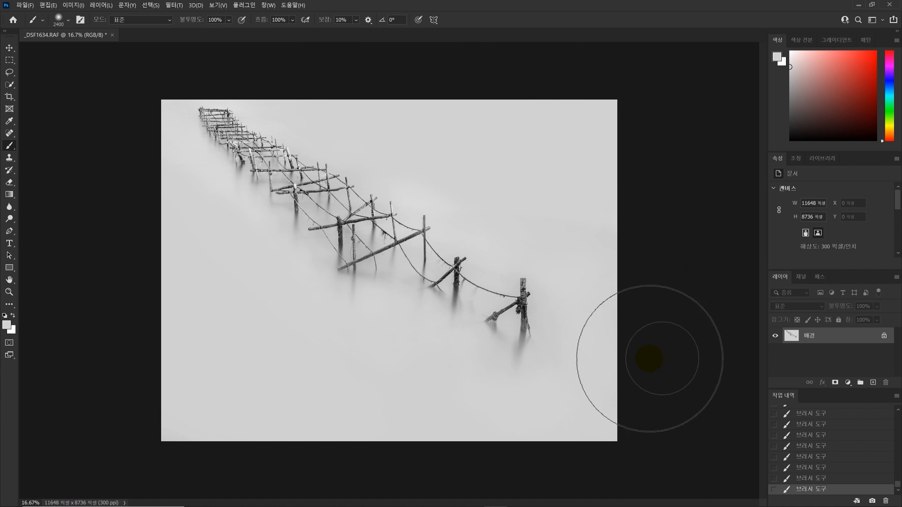
pyautogui.press('z')
pyautogui.hotkey('ctrl', '-')
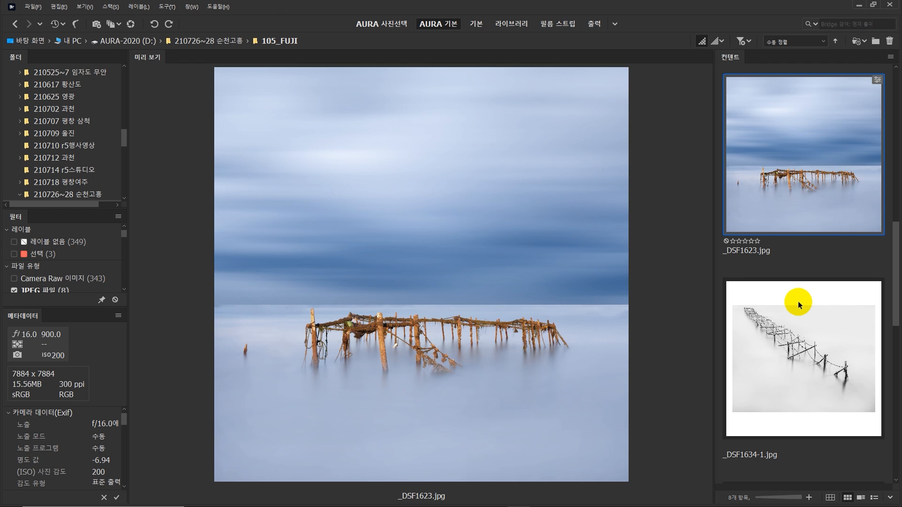
# - In Adobe Bridge, add _DSF1634-1.jpg and _DSF1634.jpg to the selection to compare them with _DSF1623.jpg in the preview
pyautogui.keyDown('ctrl'); pyautogui.click(805, 357); pyautogui.keyUp('ctrl')
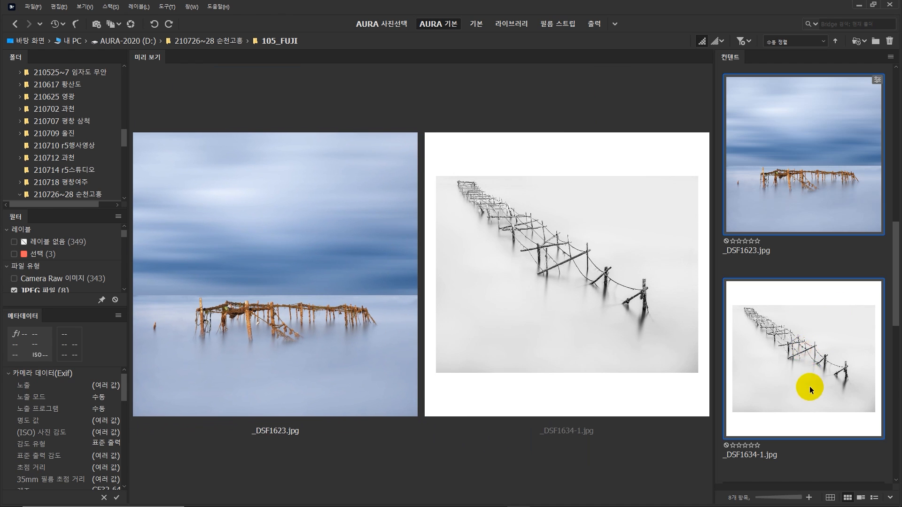
pyautogui.scroll(-3, 805, 366)
pyautogui.keyDown('ctrl'); pyautogui.click(805, 336); pyautogui.keyUp('ctrl')
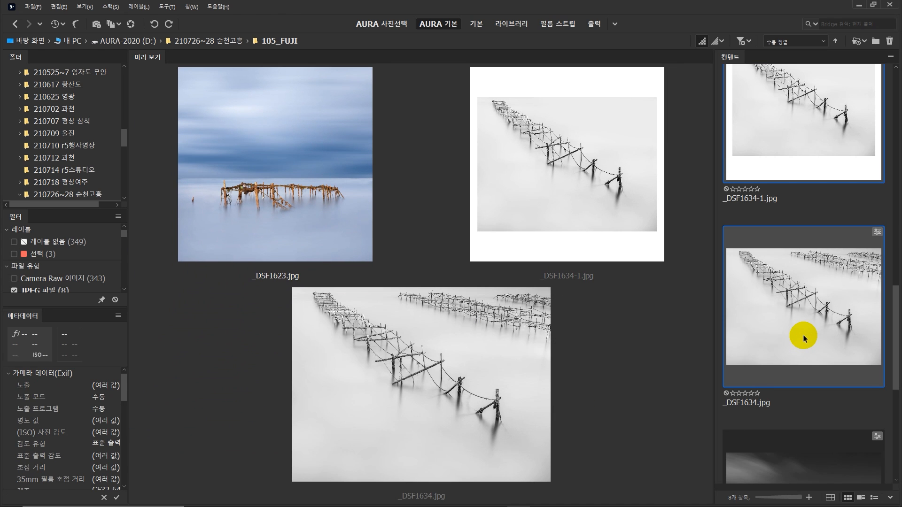